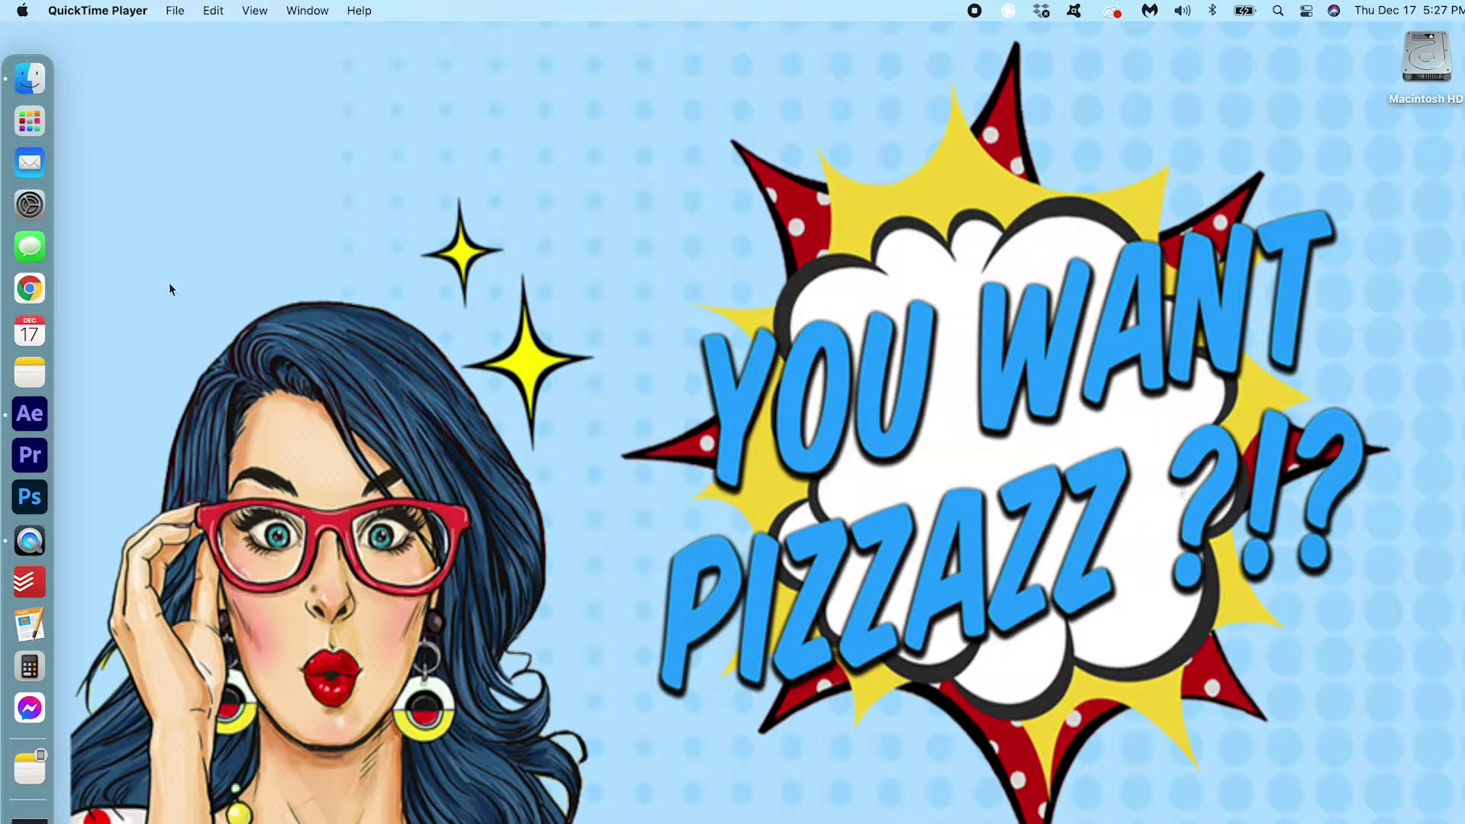
- Launch After Effects and create a 1920×1080, 5-second composition named 'New Years Comp'
{"action": "left_click", "coordinate": [31, 416]}
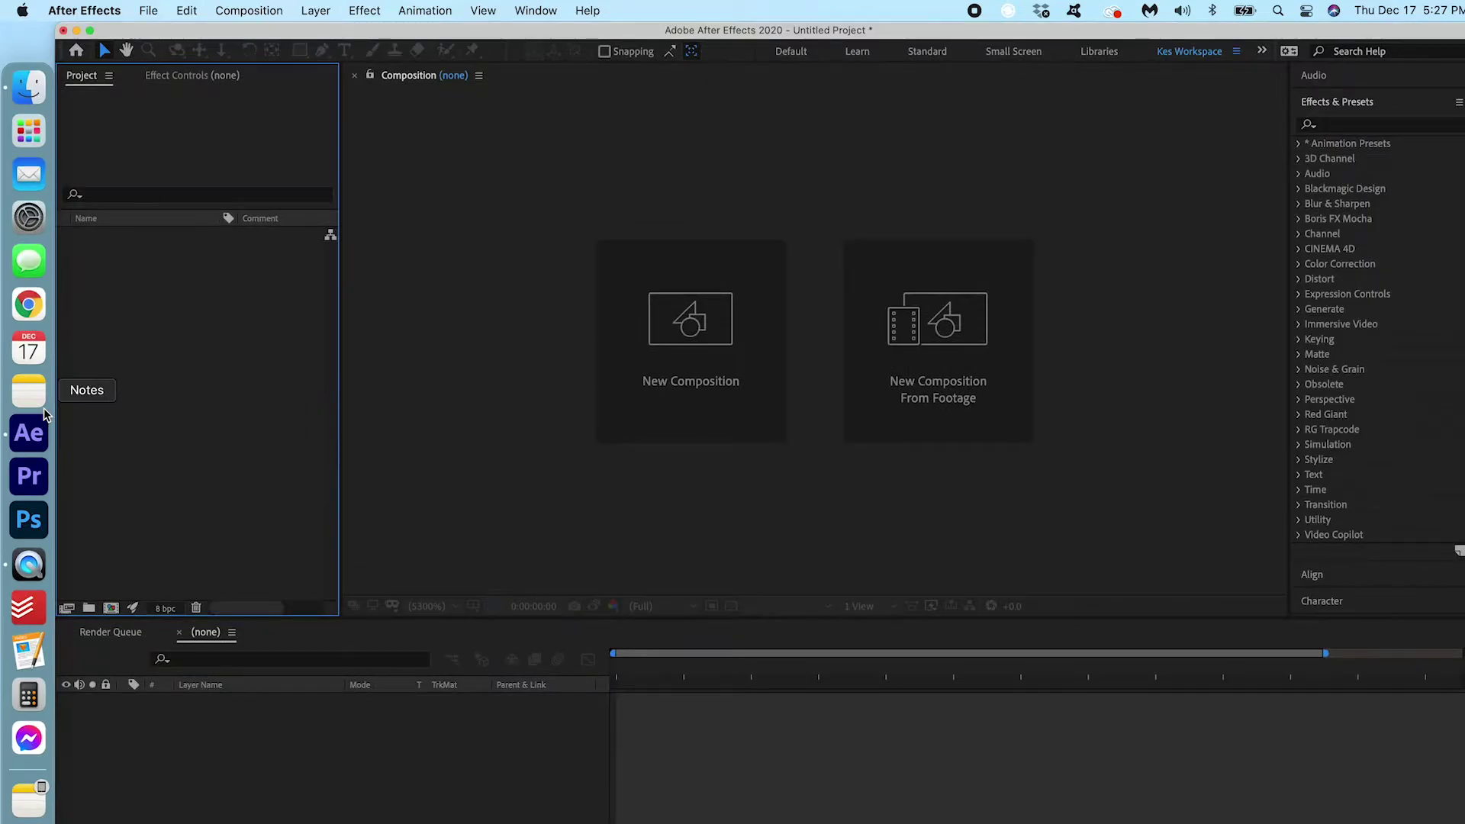
{"action": "left_click", "coordinate": [714, 357]}
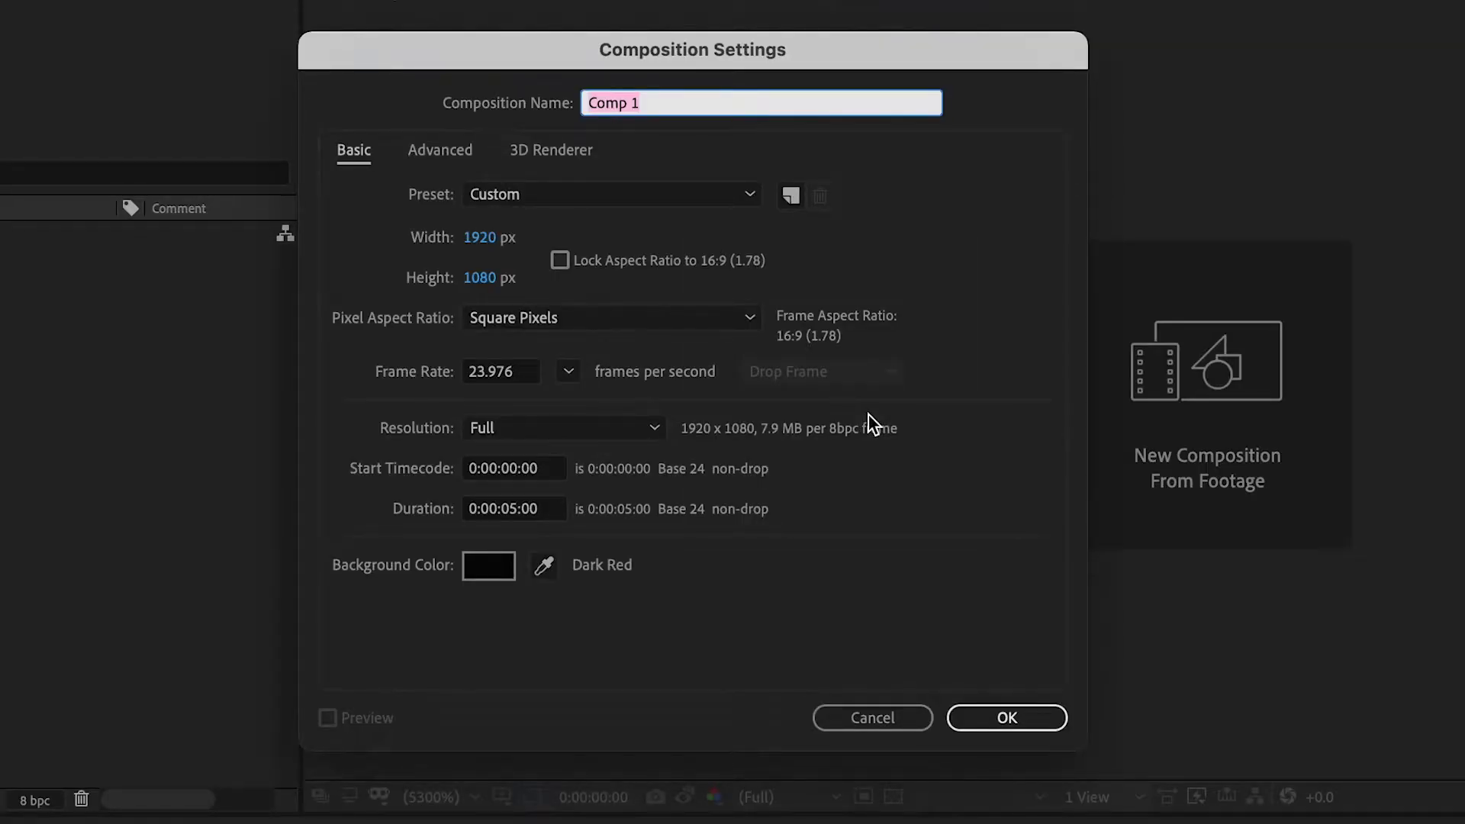
{"action": "type", "text": "New Years Comp"}
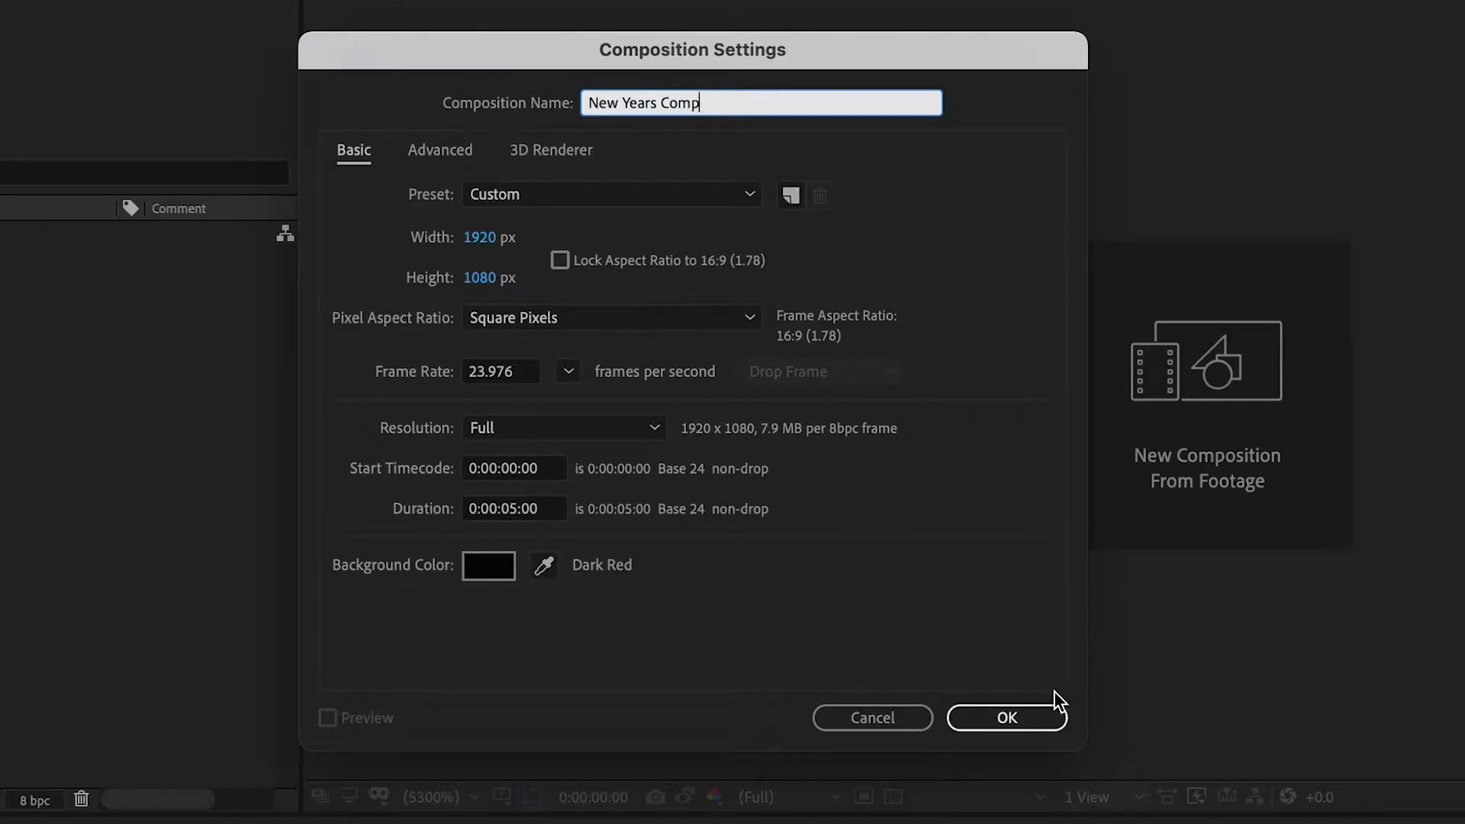
{"action": "left_click", "coordinate": [1032, 717]}
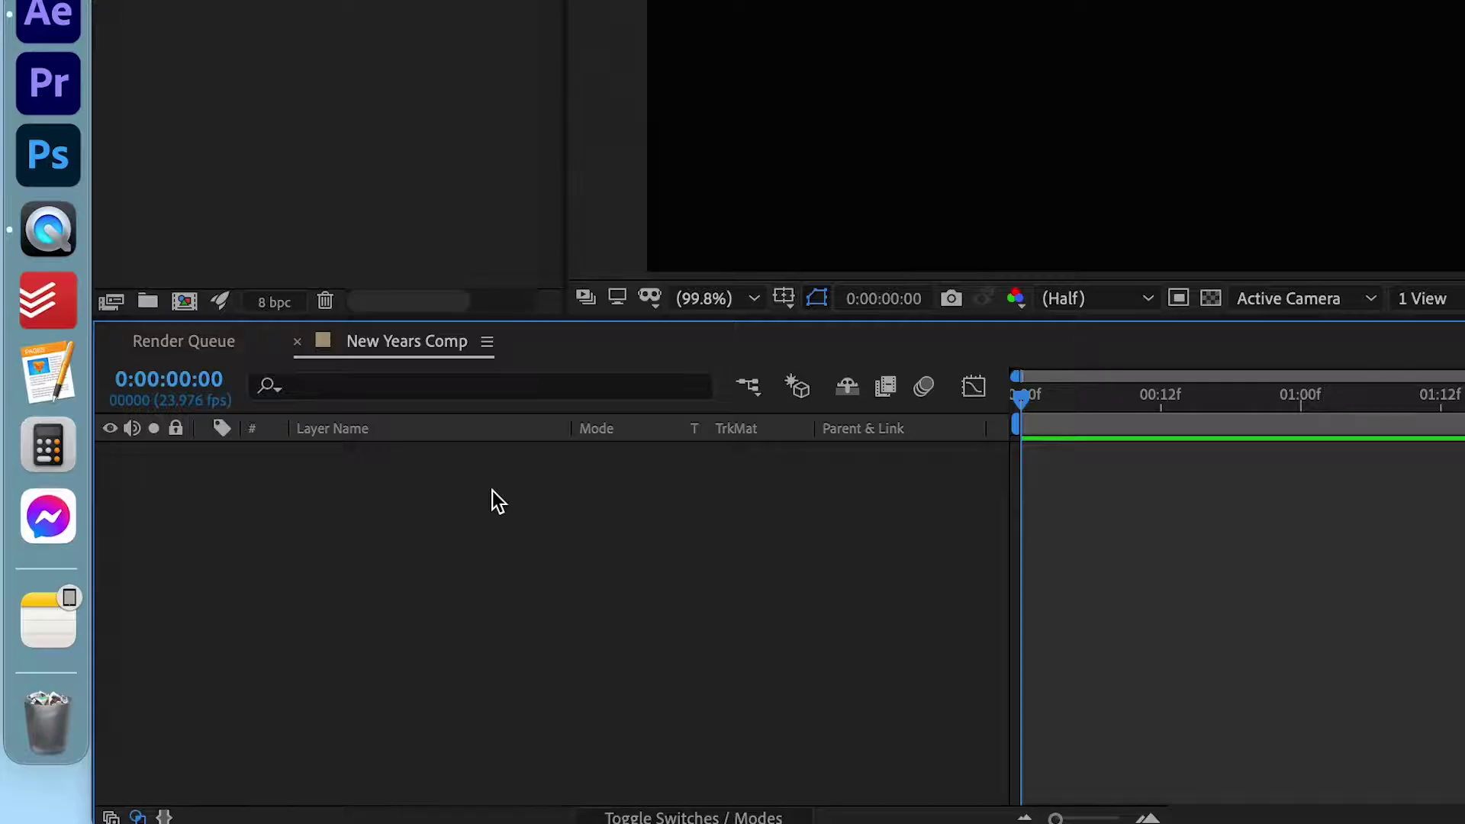
- Add a new solid layer to the timeline named 'Fireworks 1'
{"action": "right_click", "coordinate": [296, 724]}
{"action": "mouse_move", "coordinate": [598, 483]}
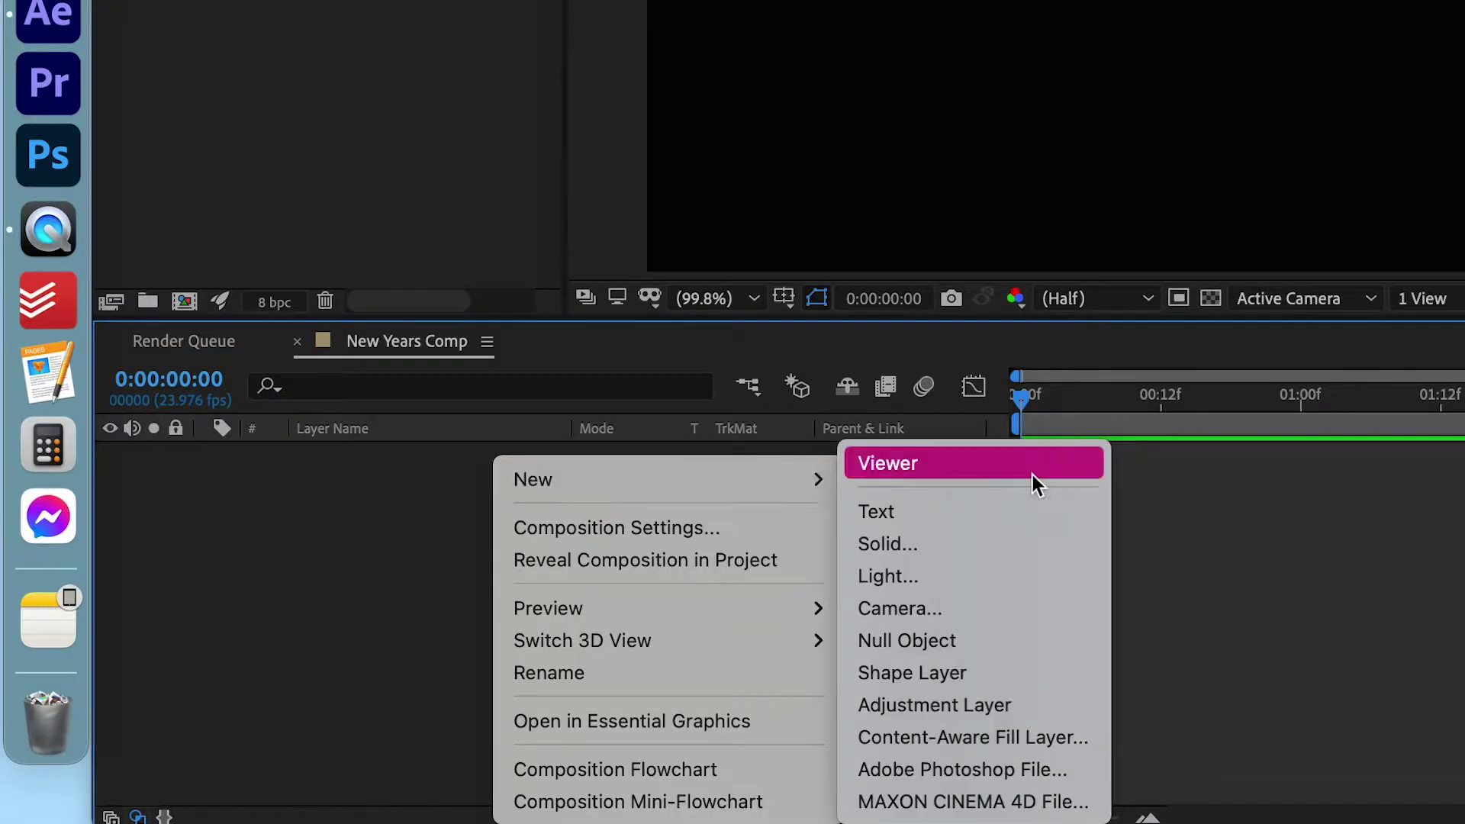
{"action": "left_click", "coordinate": [1032, 541]}
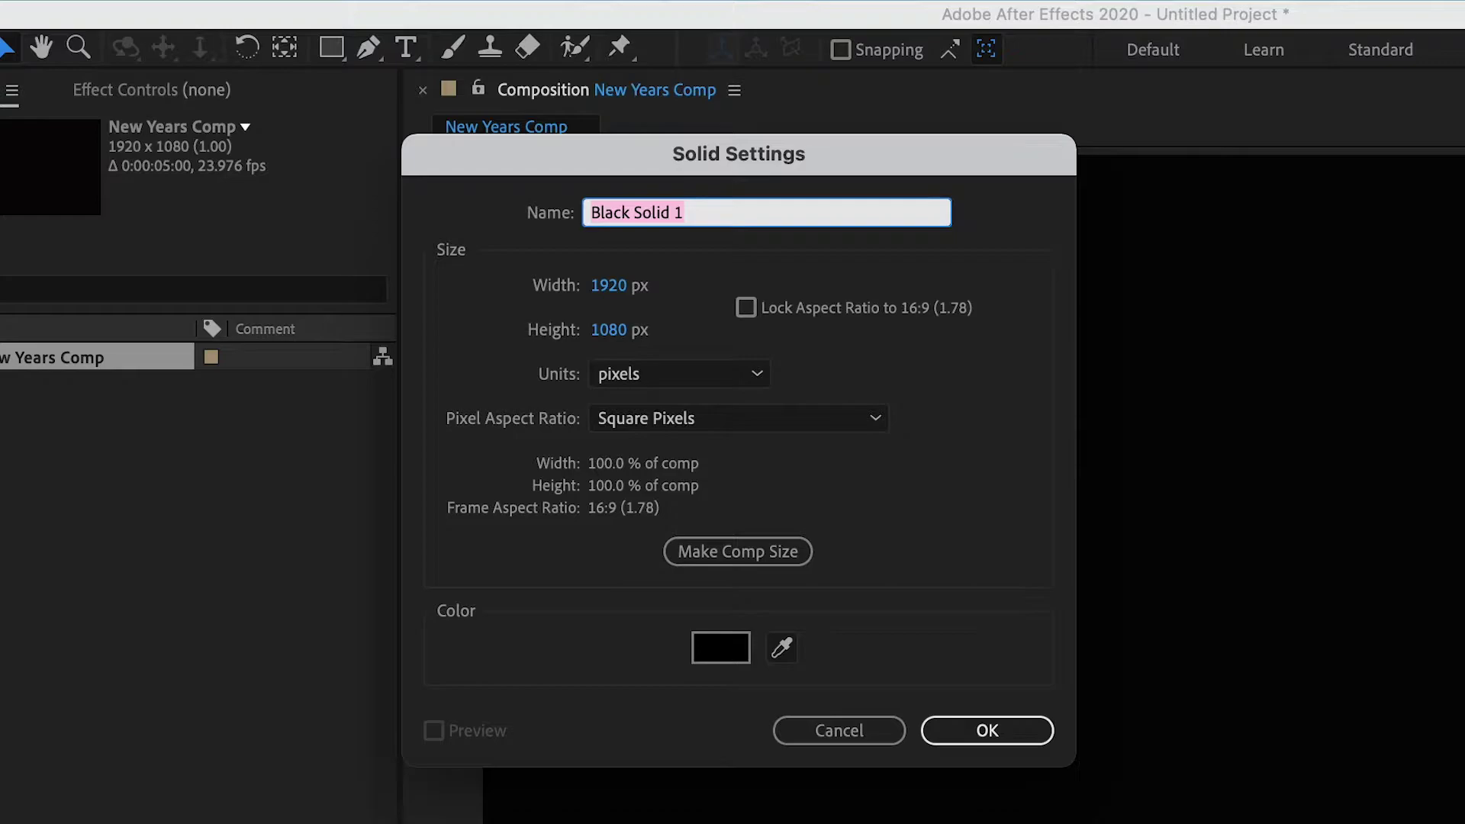
{"action": "type", "text": "Fireworks"}
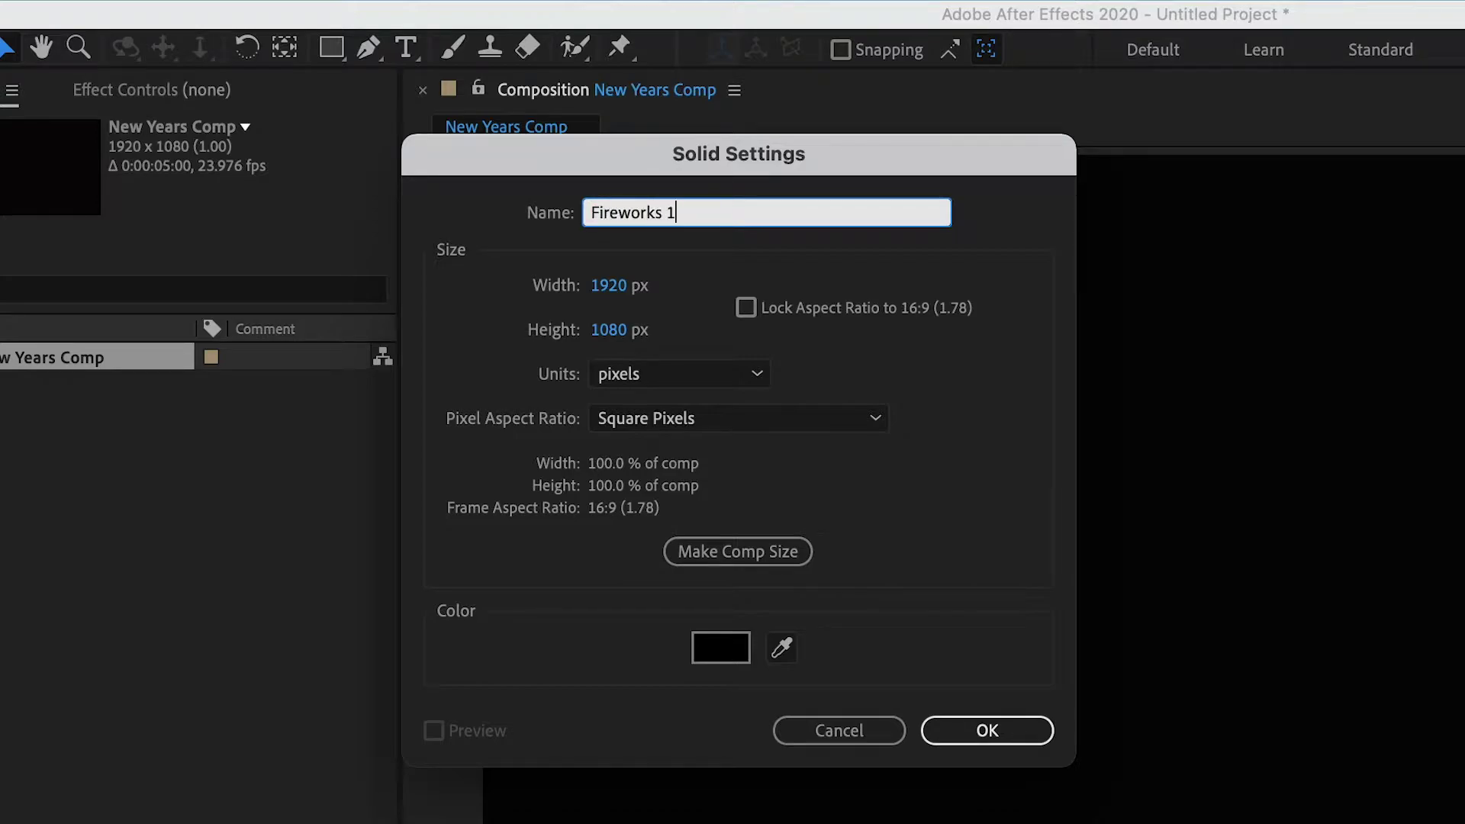
{"action": "type", "text": " 1"}
- Confirm the Fireworks 1 solid and apply CC Particle World to it
{"action": "left_click", "coordinate": [1033, 733]}
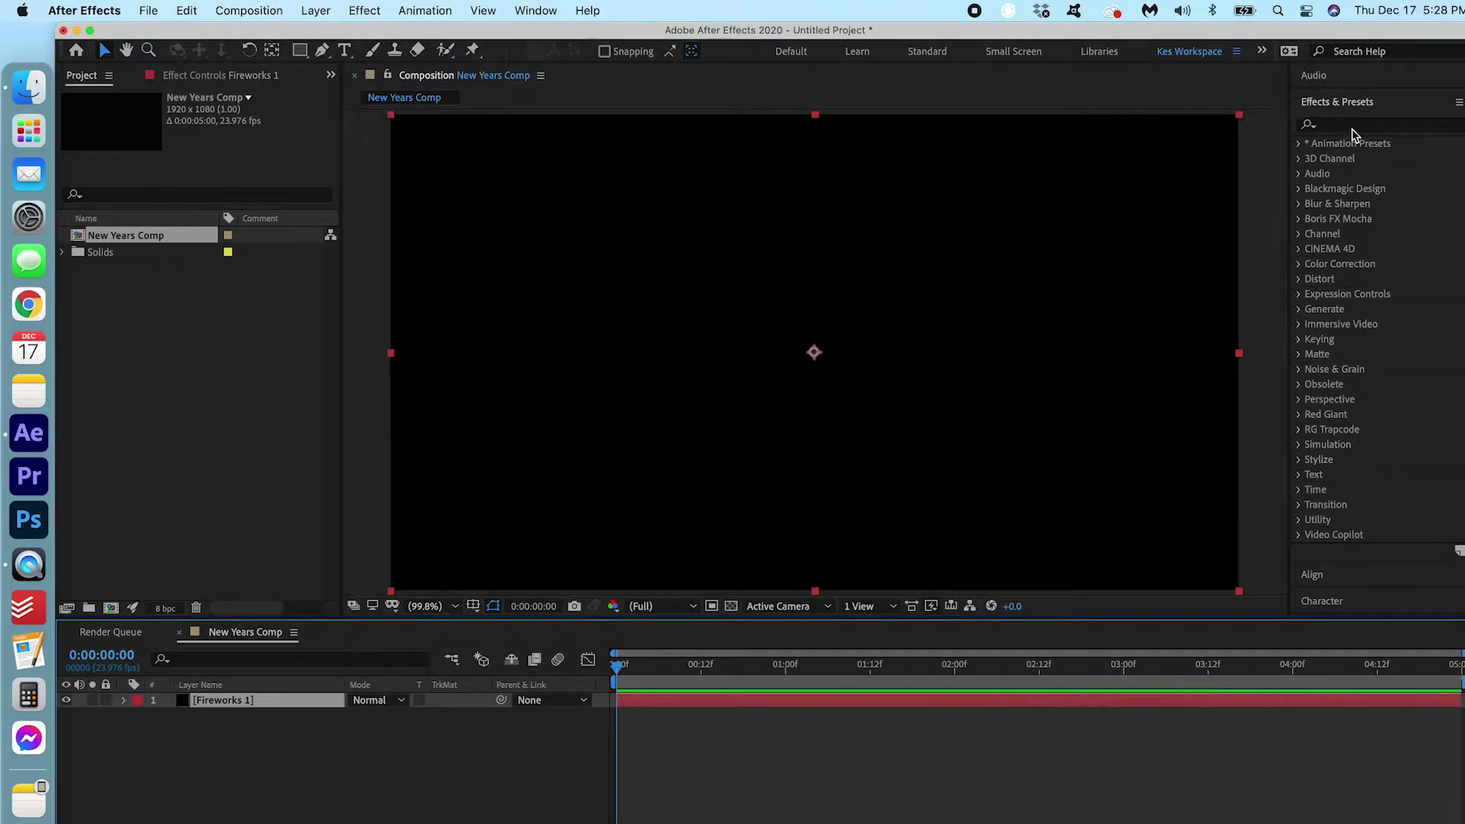
{"action": "left_click", "coordinate": [1350, 126]}
{"action": "type", "text": "cc "}
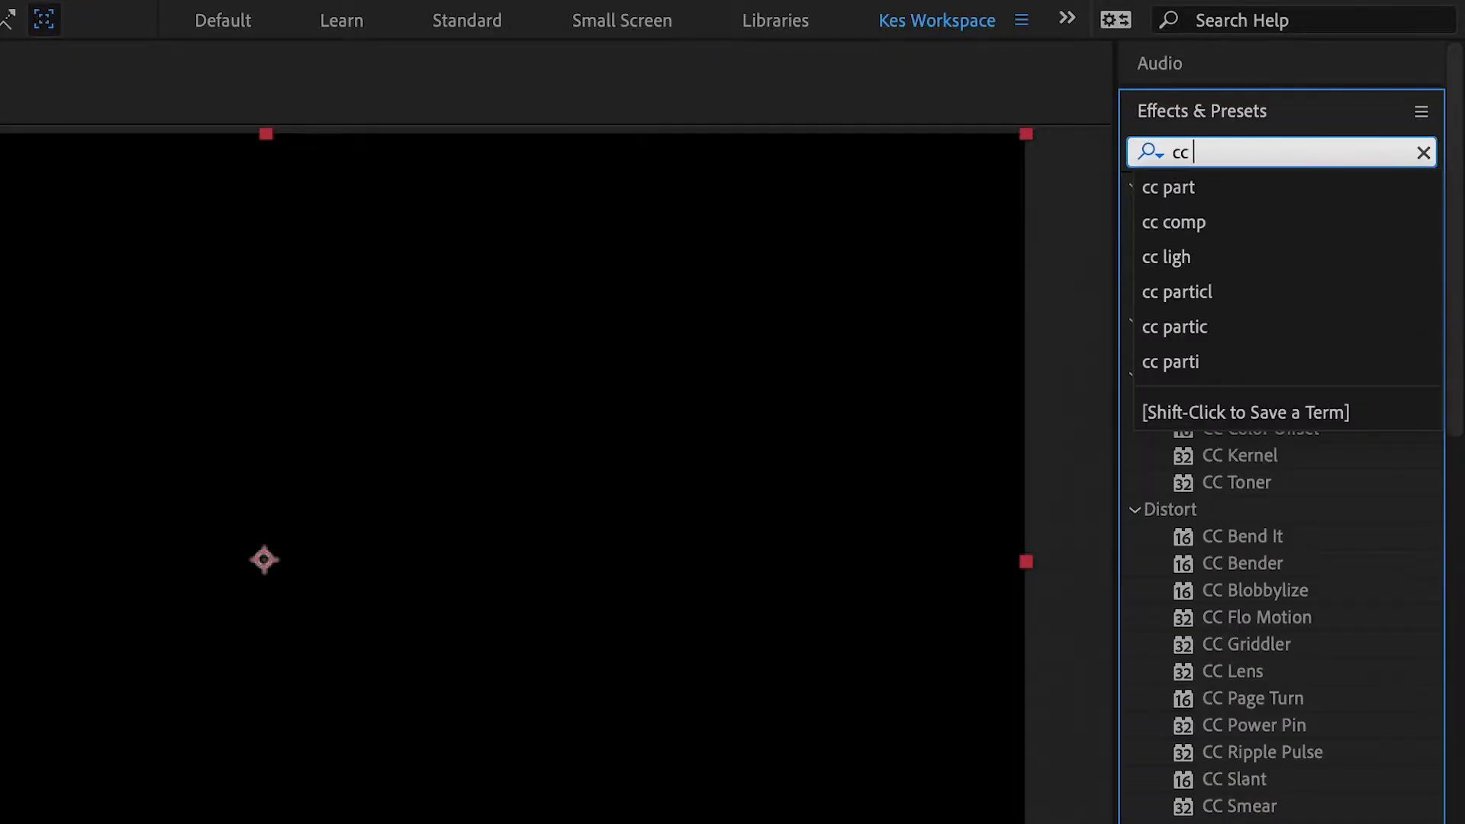
{"action": "type", "text": "partic"}
{"action": "left_click", "coordinate": [1249, 243]}
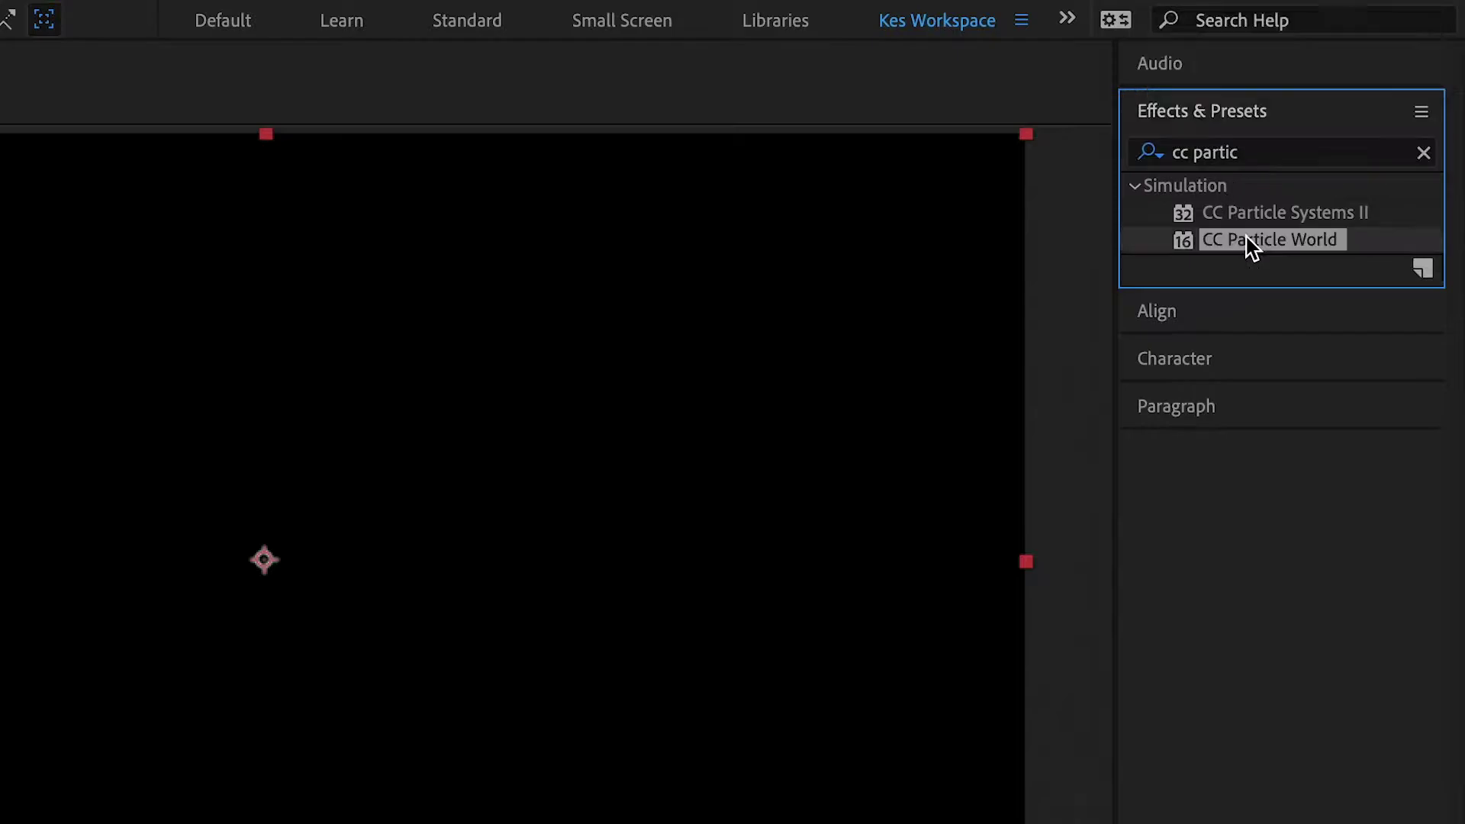
{"action": "left_click_drag", "start_coordinate": [1351, 248], "coordinate": [254, 709]}
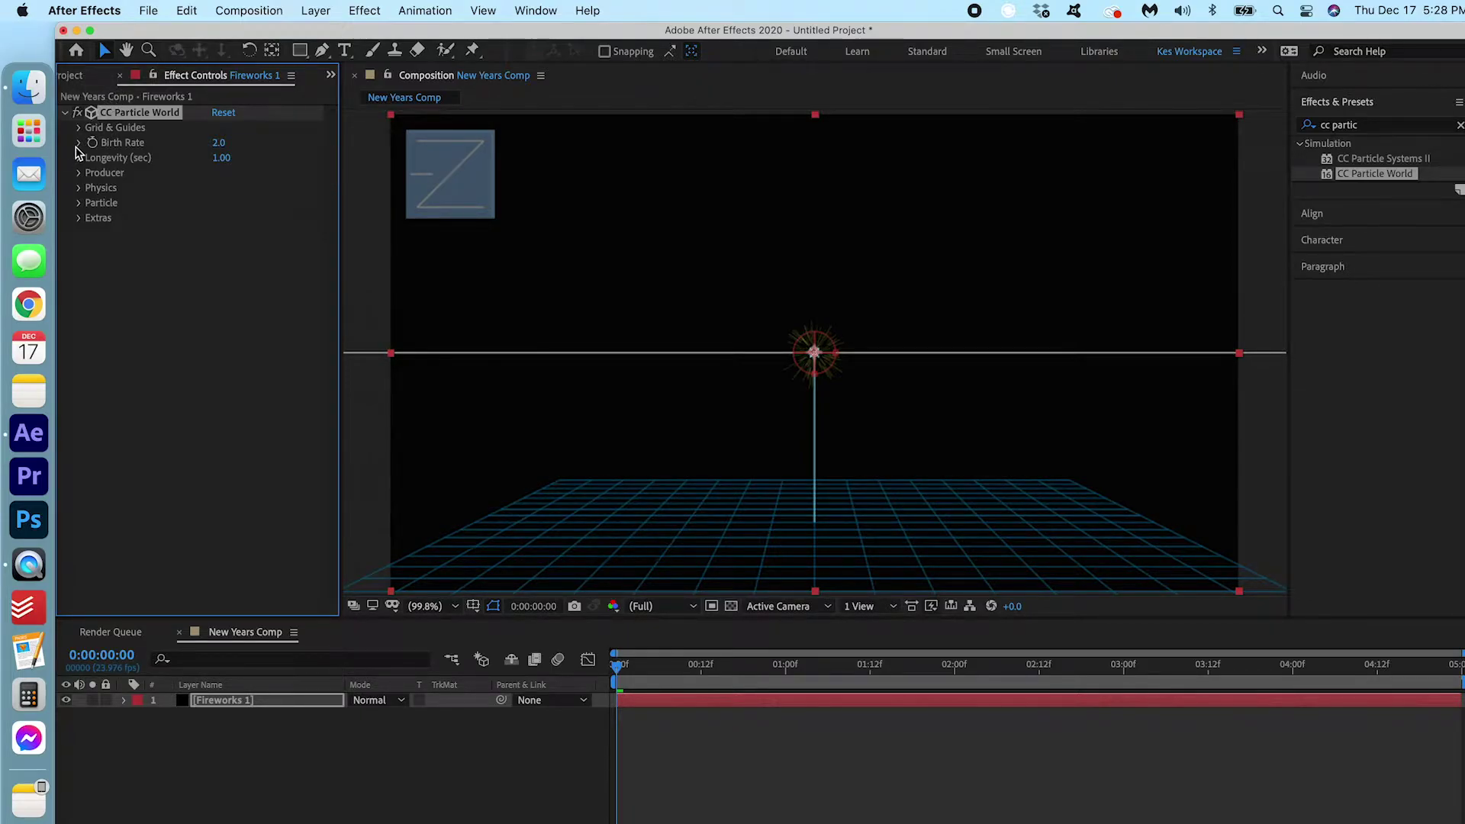
- Set Birth Rate to 0 and keyframe it at frame 0
{"action": "left_click", "coordinate": [218, 142]}
{"action": "type", "text": "0"}
{"action": "key", "text": "Return"}
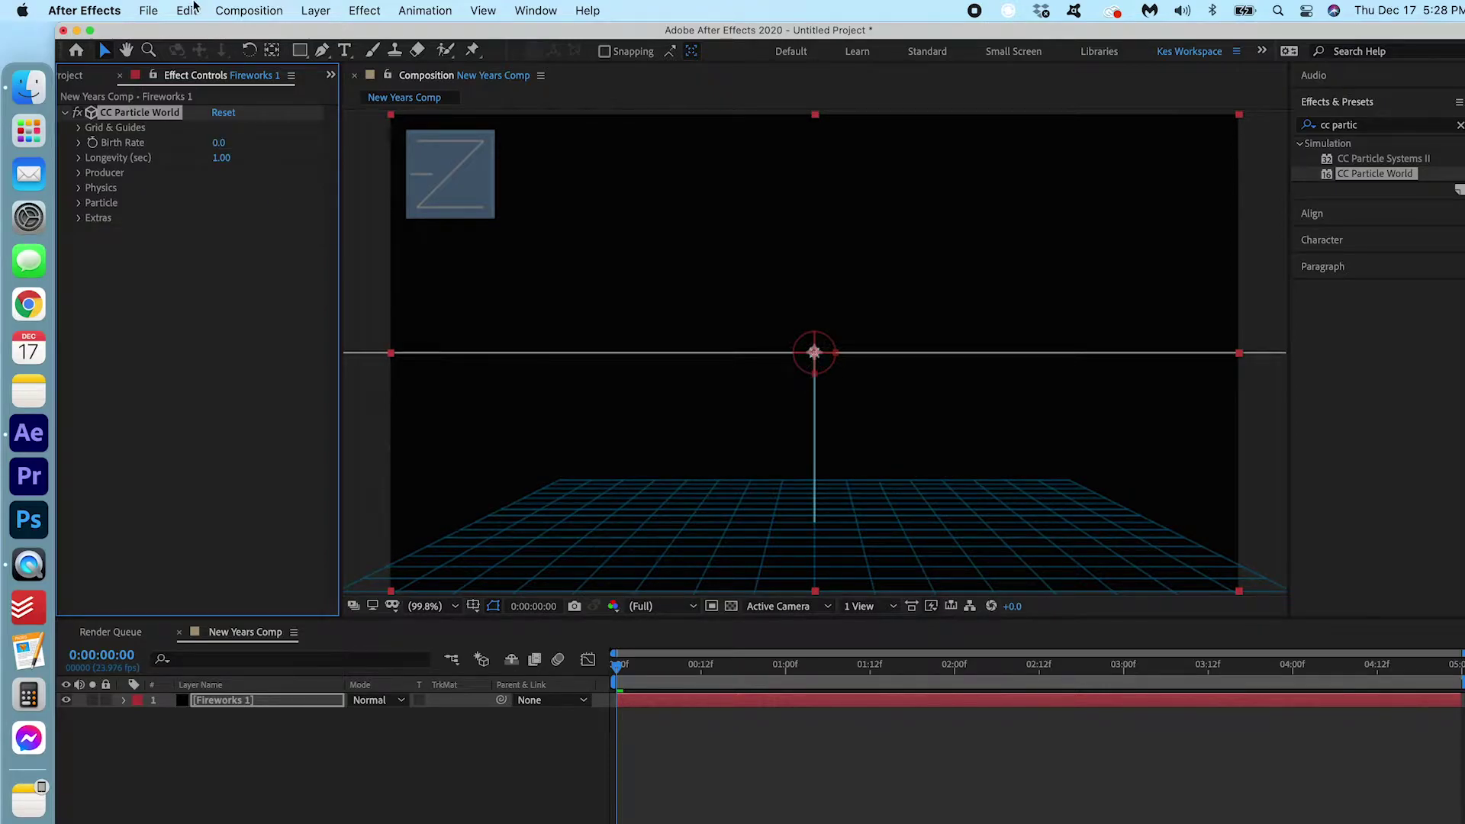
{"action": "left_click", "coordinate": [93, 142]}
{"action": "key", "text": "u"}
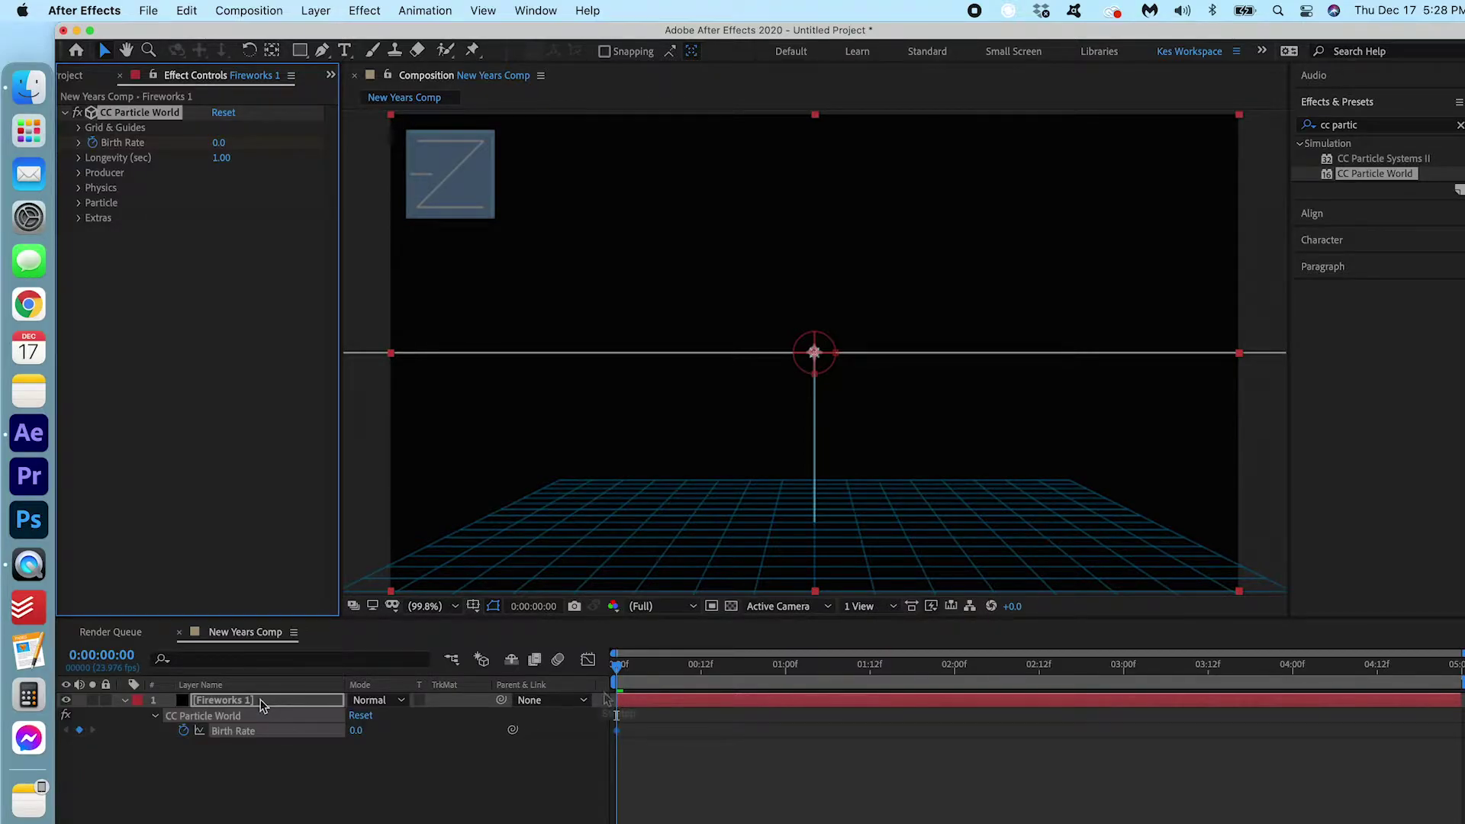
- Keyframe Birth Rate to 3 at frame 6 and back to 0 at frame 11
{"action": "left_click_drag", "start_coordinate": [621, 667], "coordinate": [661, 673]}
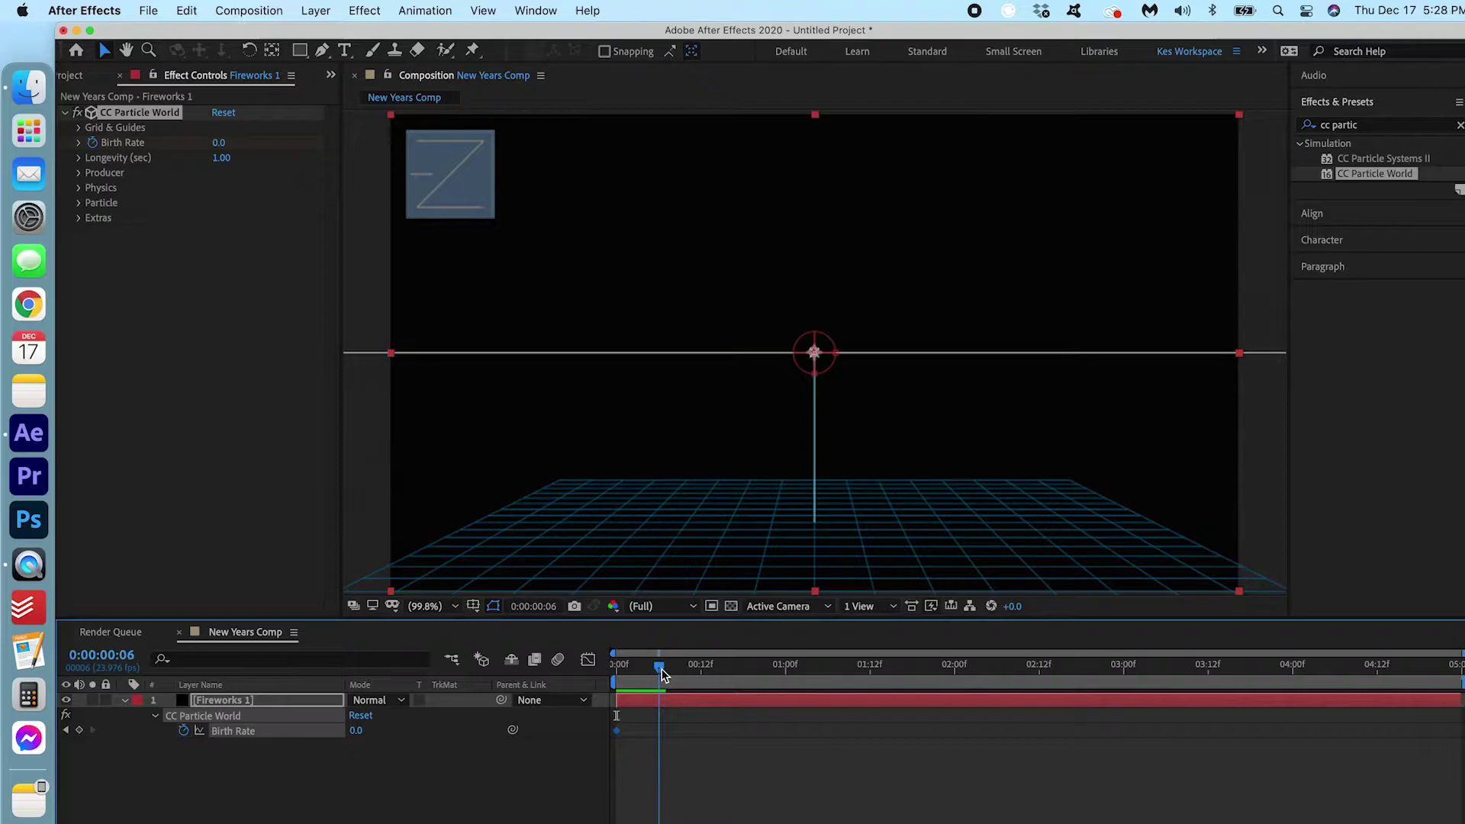
{"action": "left_click", "coordinate": [218, 144]}
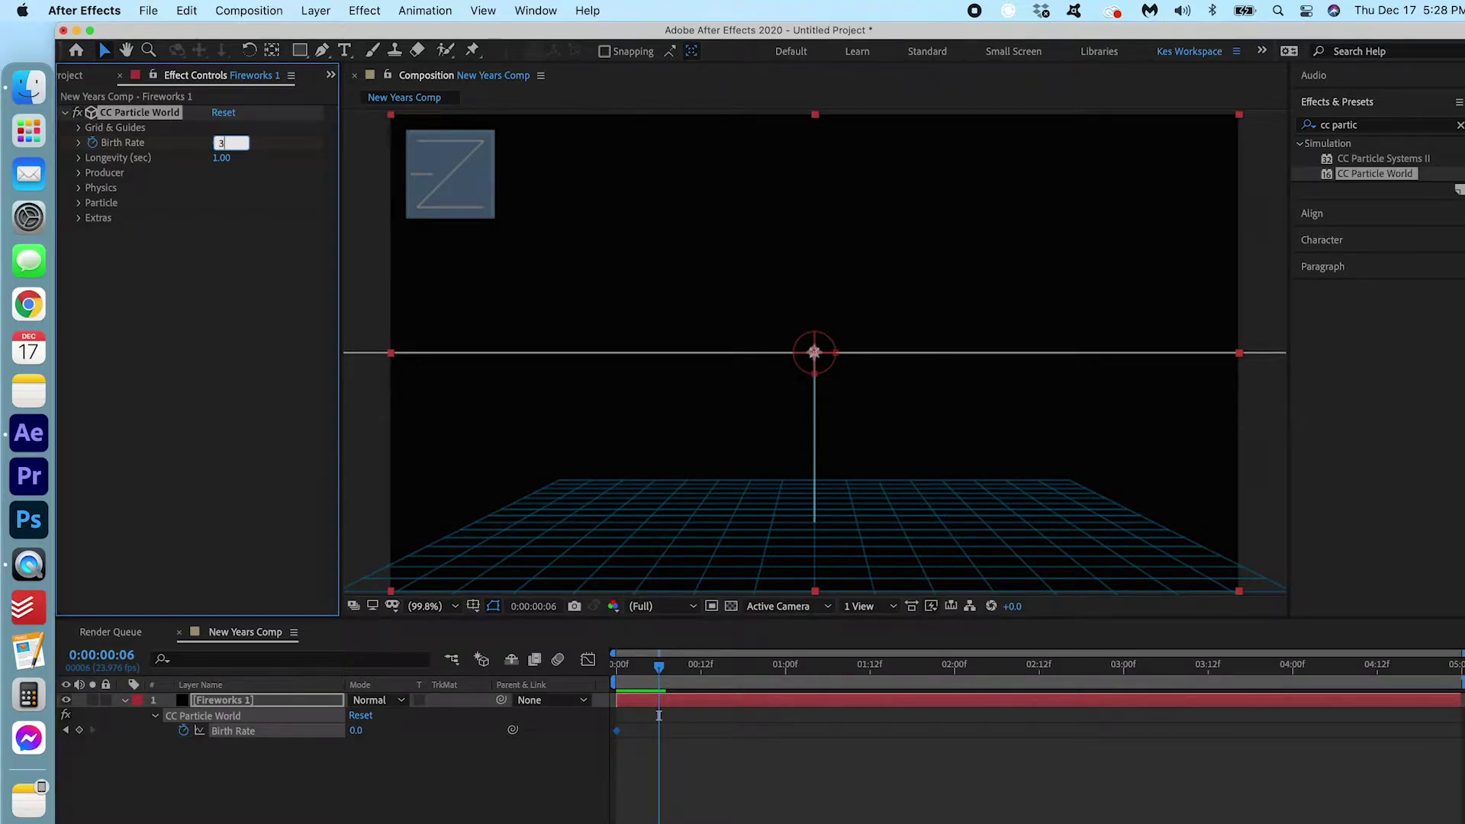
{"action": "type", "text": "3"}
{"action": "key", "text": "Return"}
{"action": "left_click", "coordinate": [665, 668]}
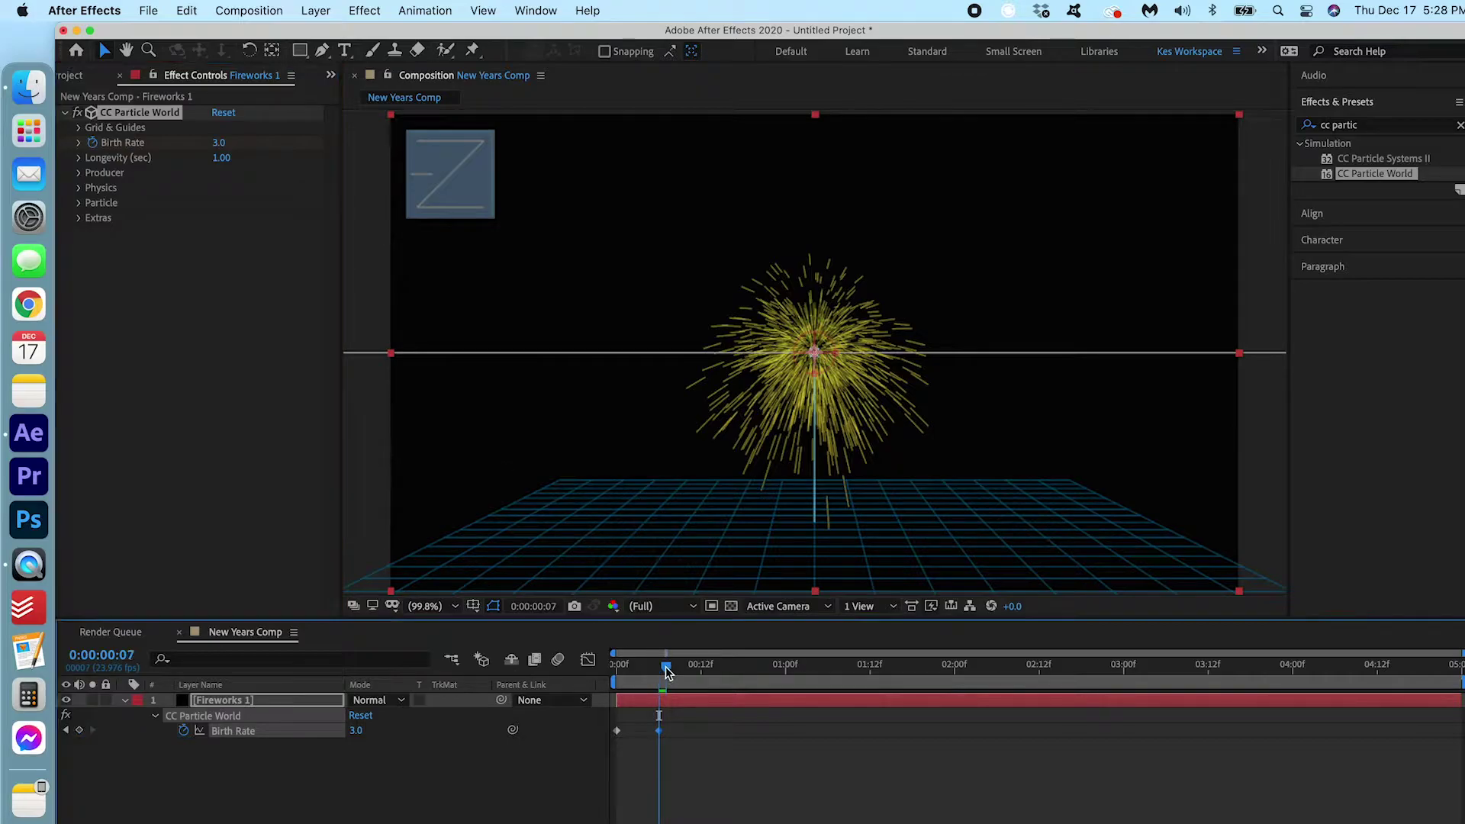
{"action": "left_click_drag", "start_coordinate": [665, 671], "coordinate": [695, 672]}
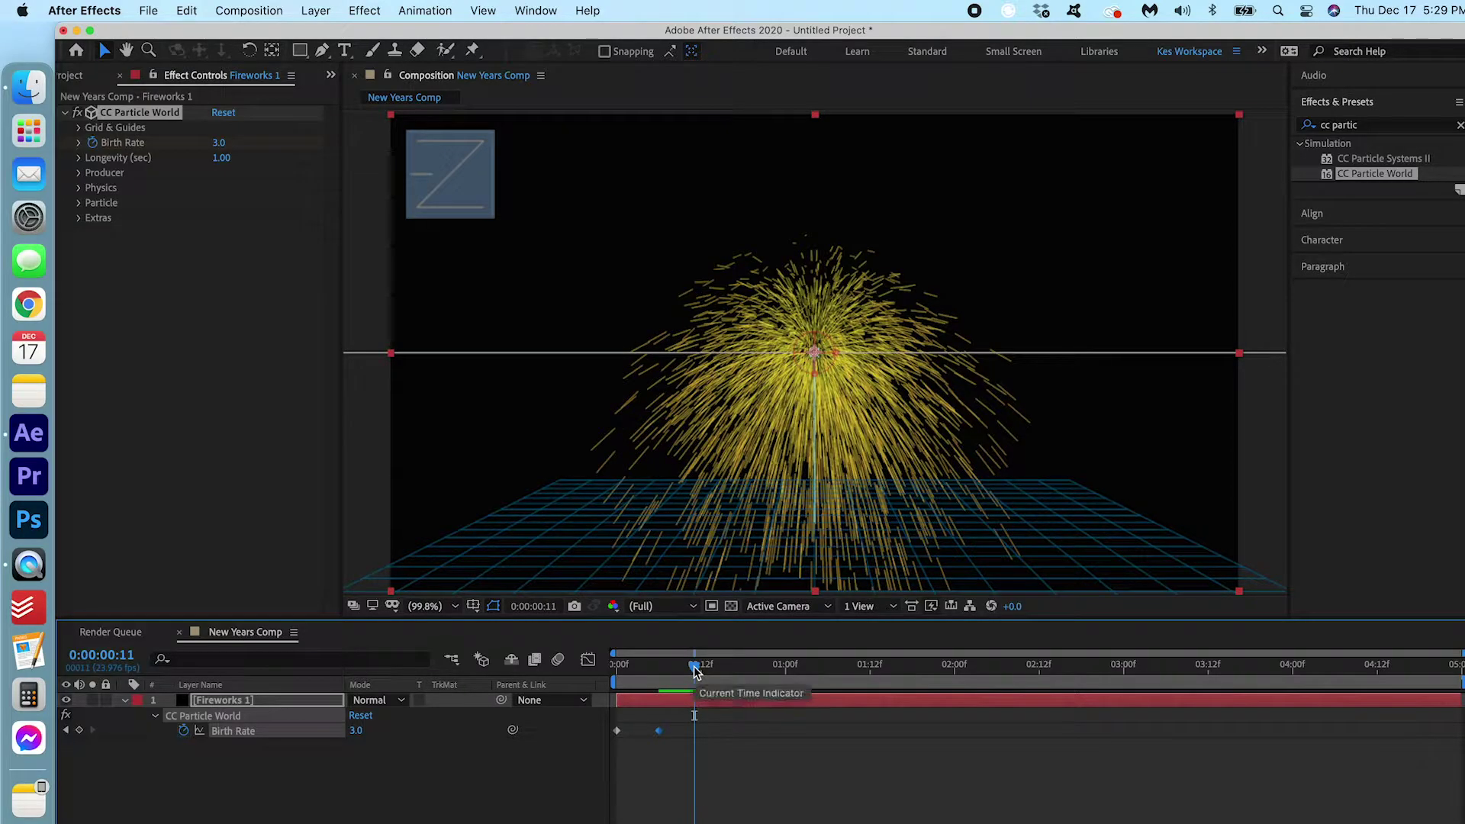
{"action": "left_click", "coordinate": [219, 143]}
{"action": "type", "text": "0"}
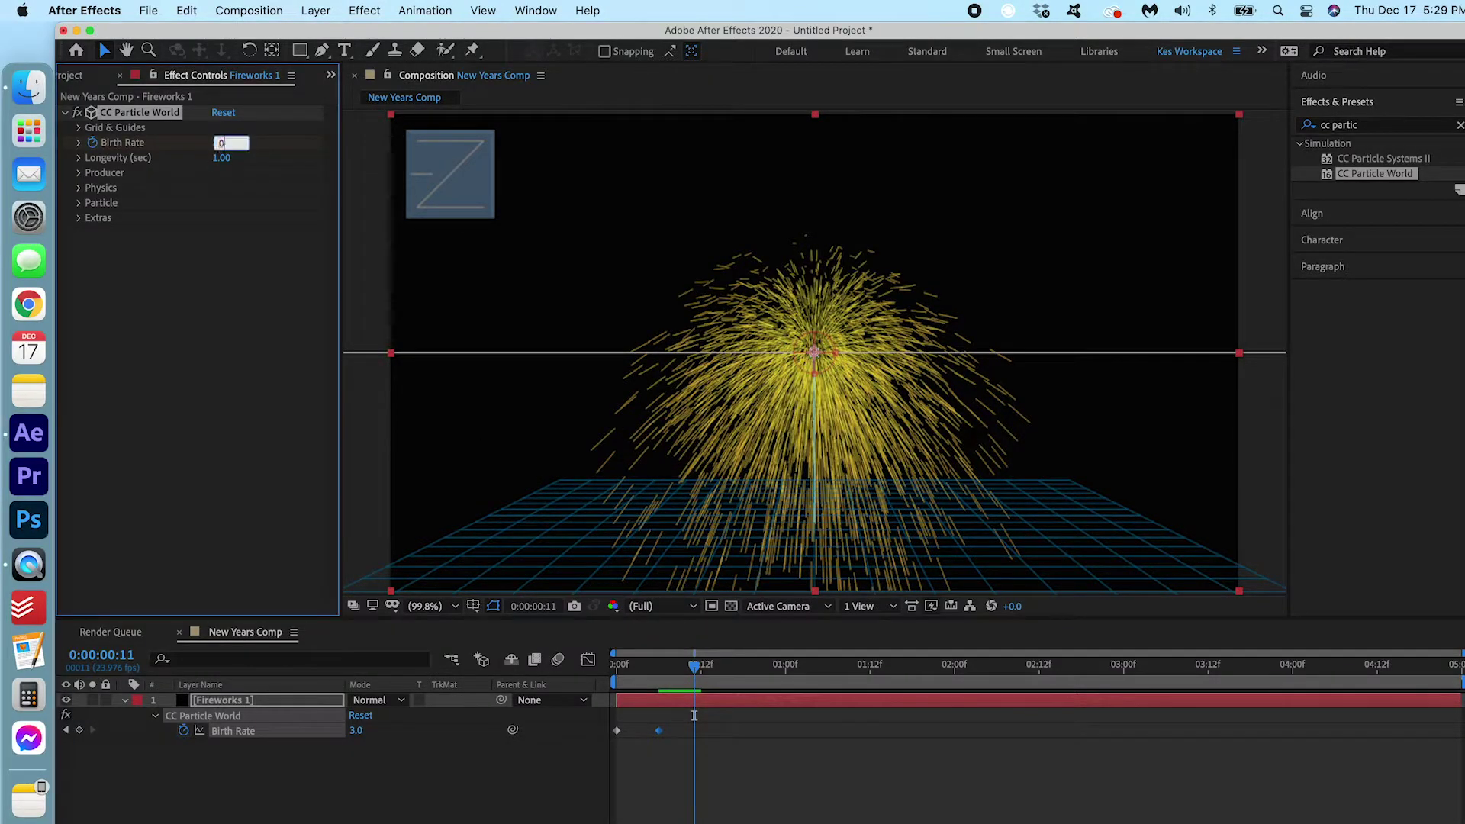
{"action": "key", "text": "Return"}
{"action": "left_click_drag", "start_coordinate": [634, 669], "coordinate": [561, 664]}
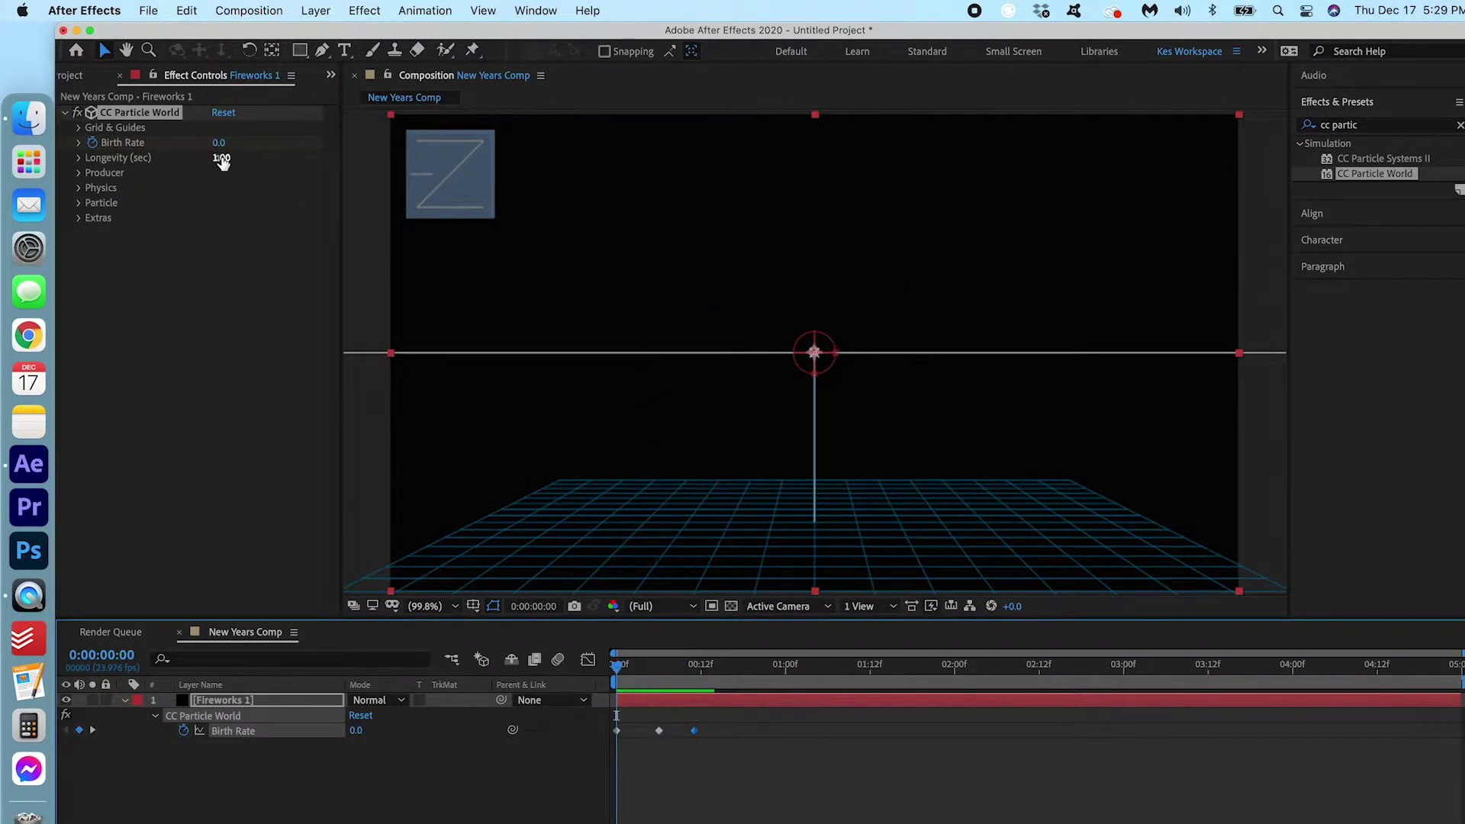
- Set CC Particle World's Longevity to 1.5 seconds
{"action": "left_click", "coordinate": [222, 159]}
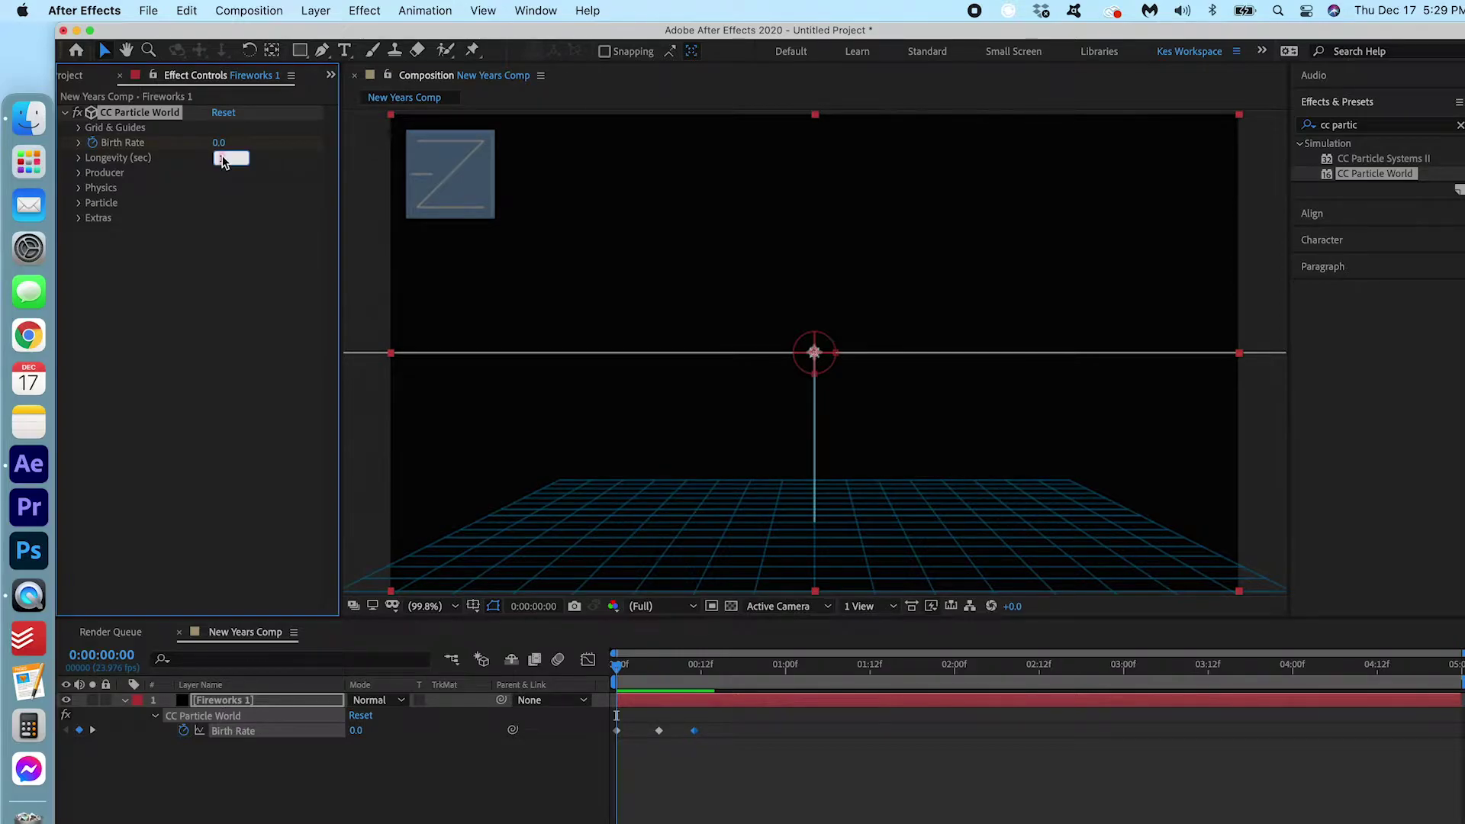
{"action": "type", "text": "1.5"}
{"action": "key", "text": "Return"}
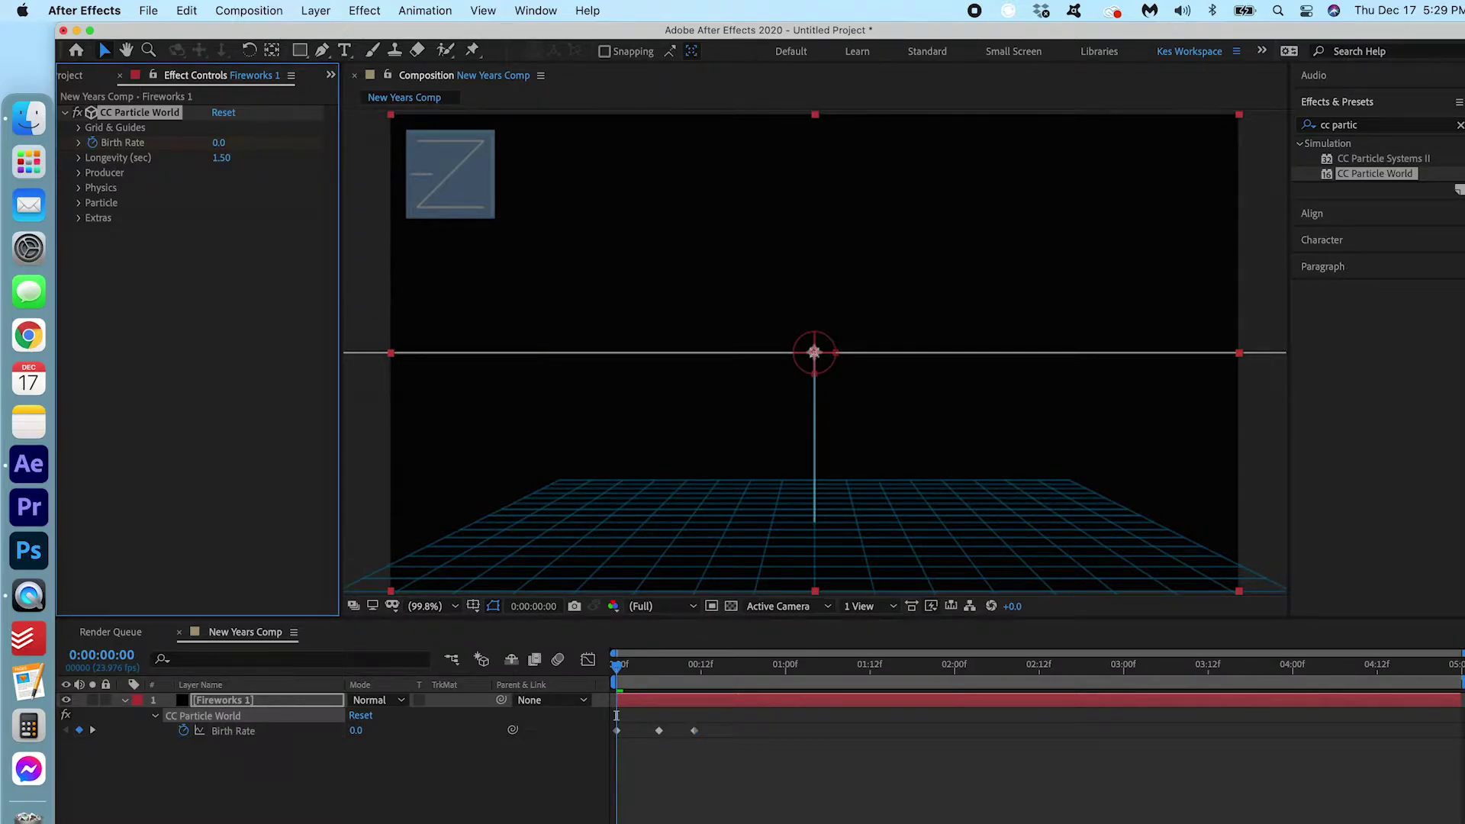
- Lower the Physics Gravity to 0.1 and preview the burst
{"action": "left_click", "coordinate": [79, 189]}
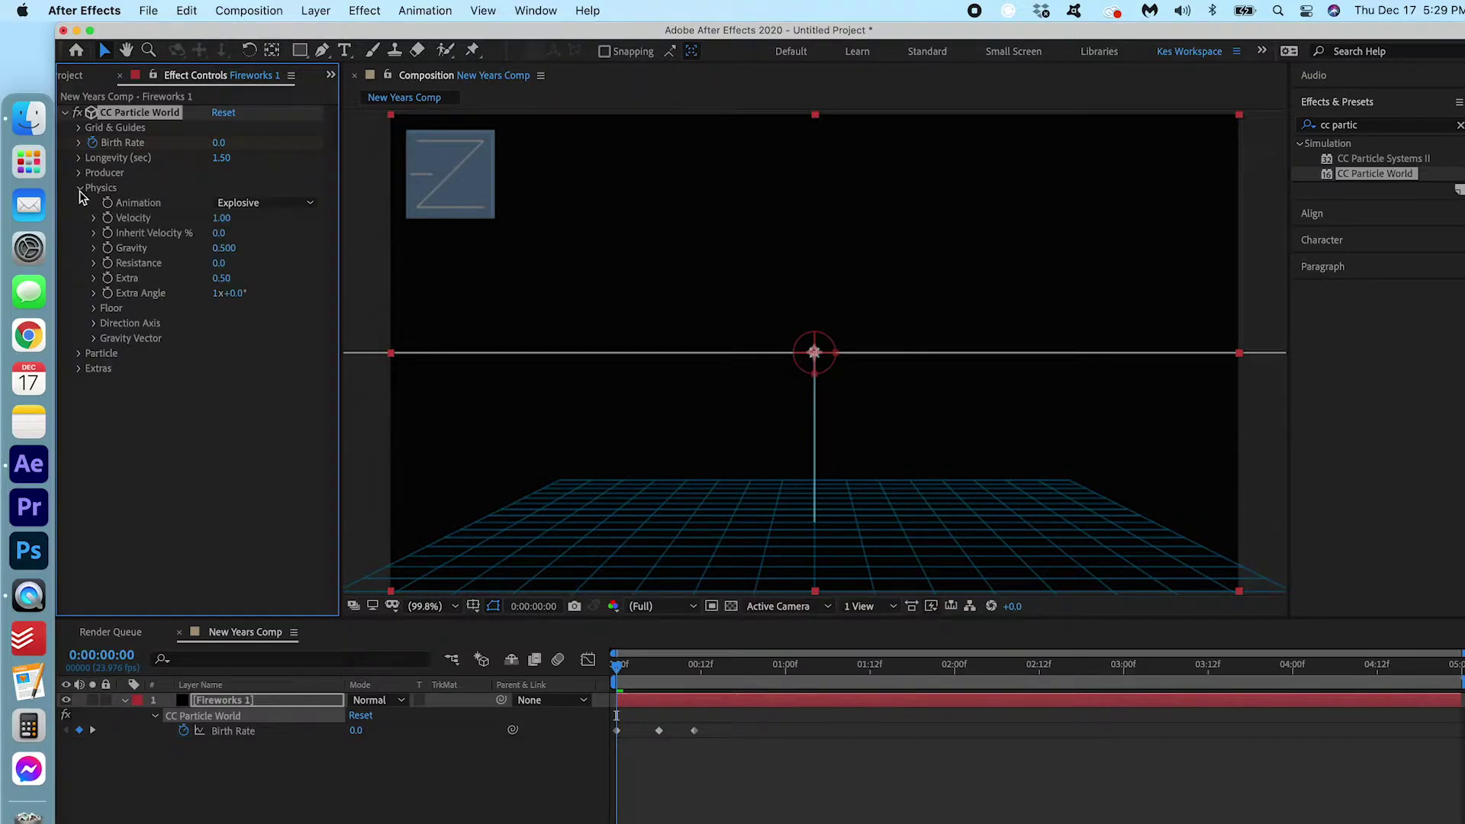
{"action": "left_click", "coordinate": [226, 249]}
{"action": "type", "text": "0.1"}
{"action": "key", "text": "Return"}
{"action": "left_click", "coordinate": [80, 188]}
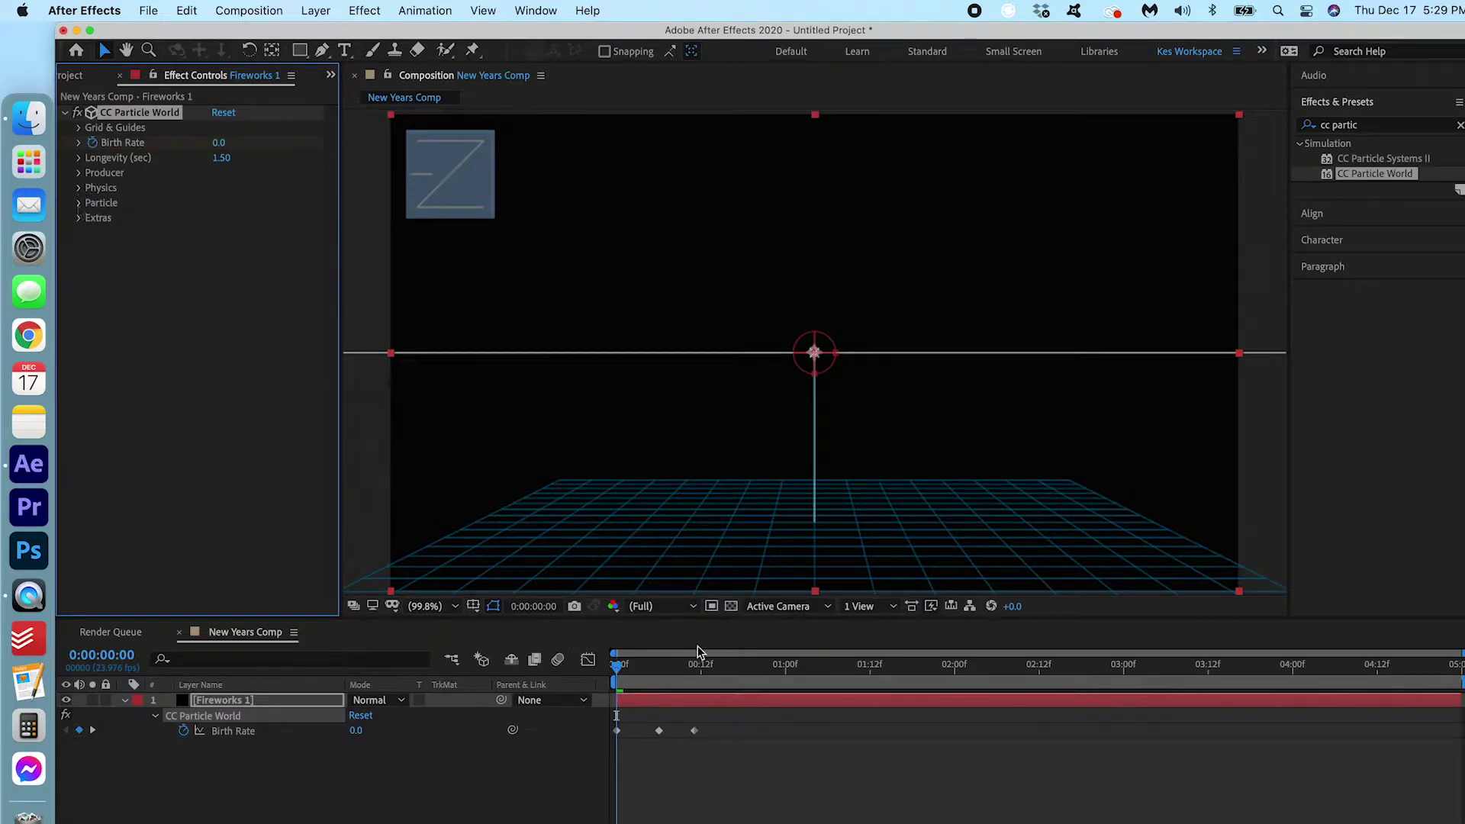
{"action": "key", "text": "space"}
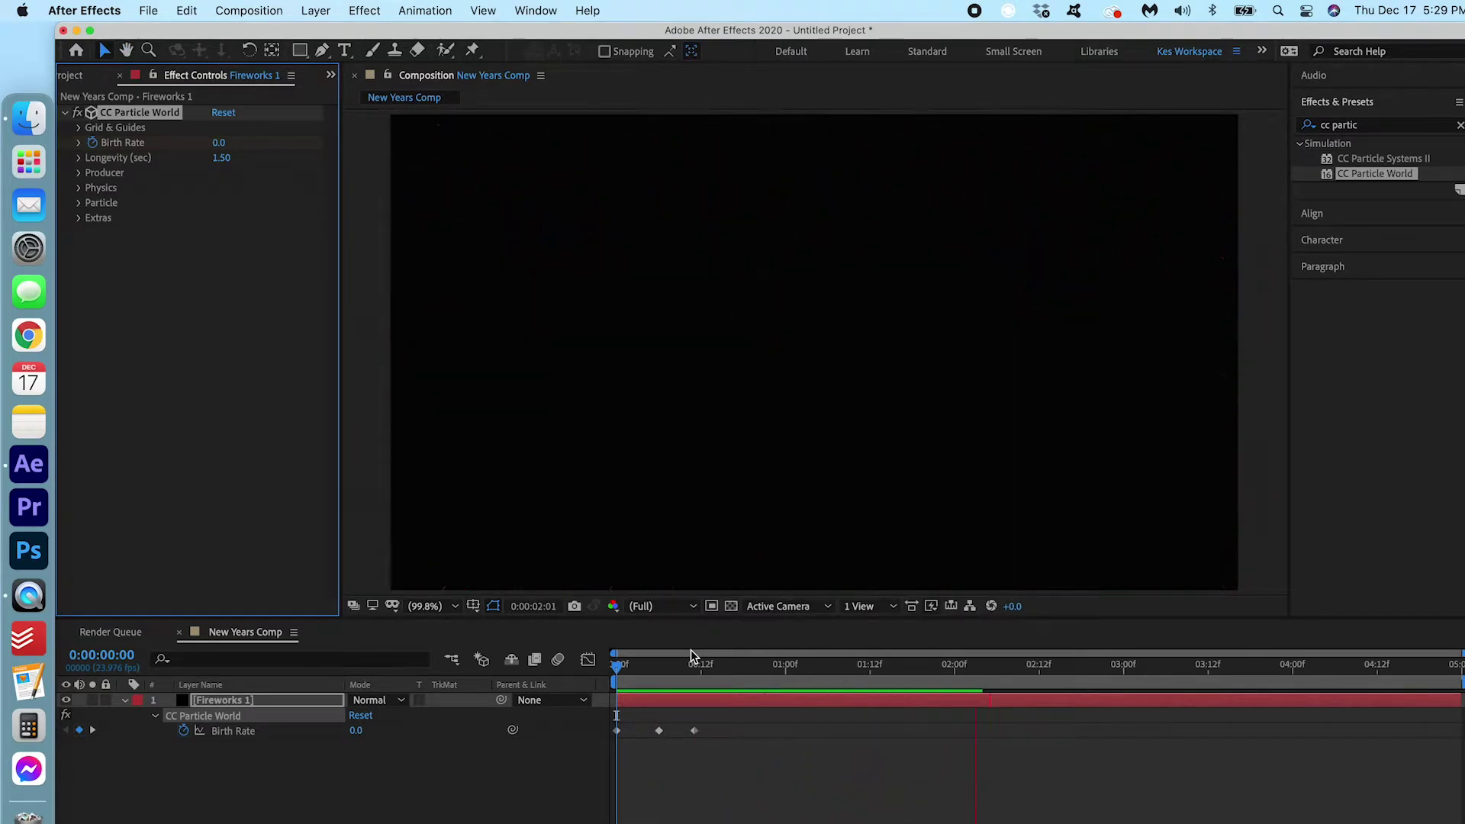
{"action": "key", "text": "space"}
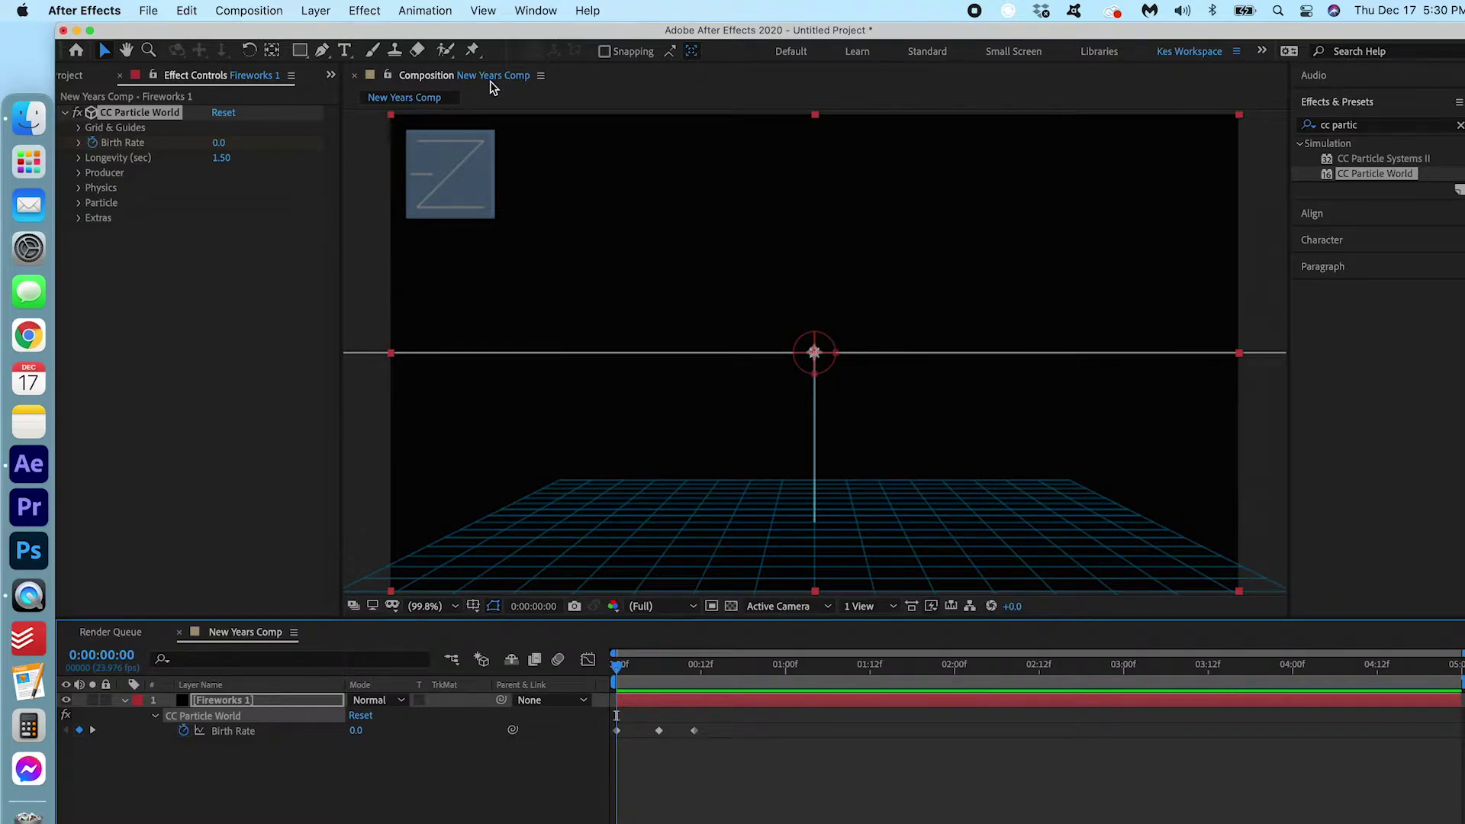
- Set the particle Color Map to Custom and reveal its colours
{"action": "left_click", "coordinate": [79, 203]}
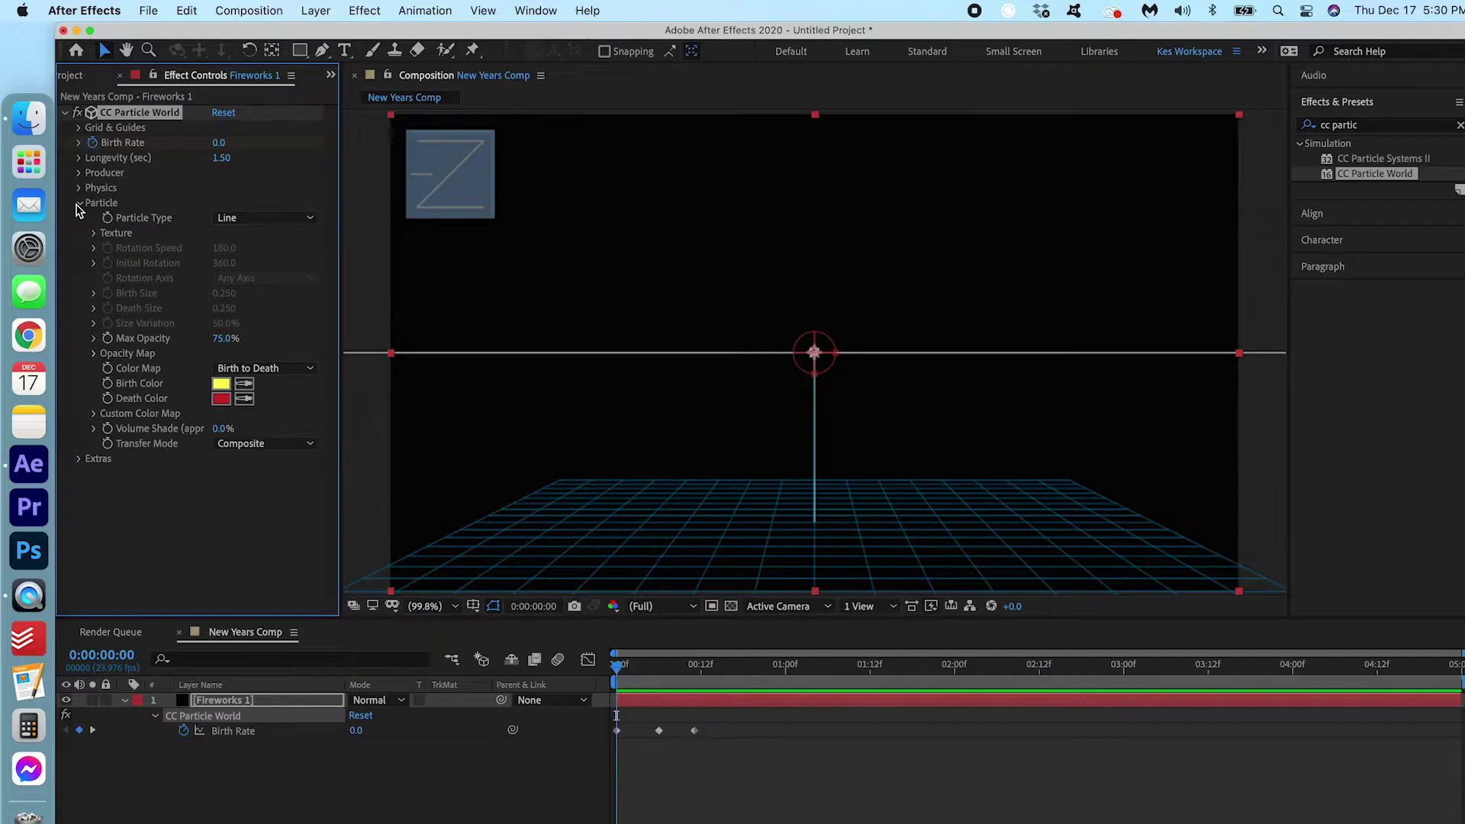
{"action": "left_click", "coordinate": [283, 370]}
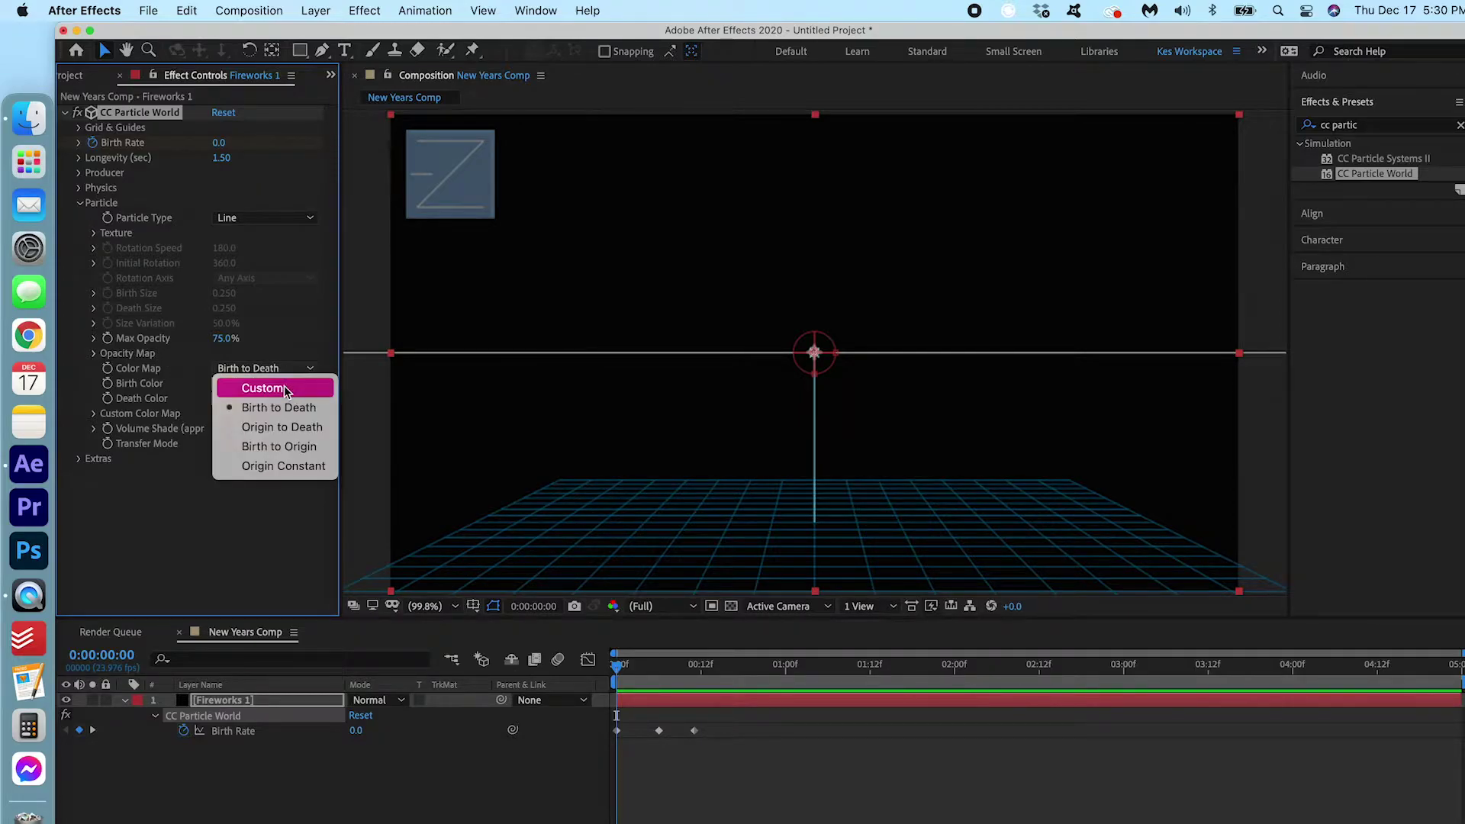
{"action": "left_click", "coordinate": [286, 389]}
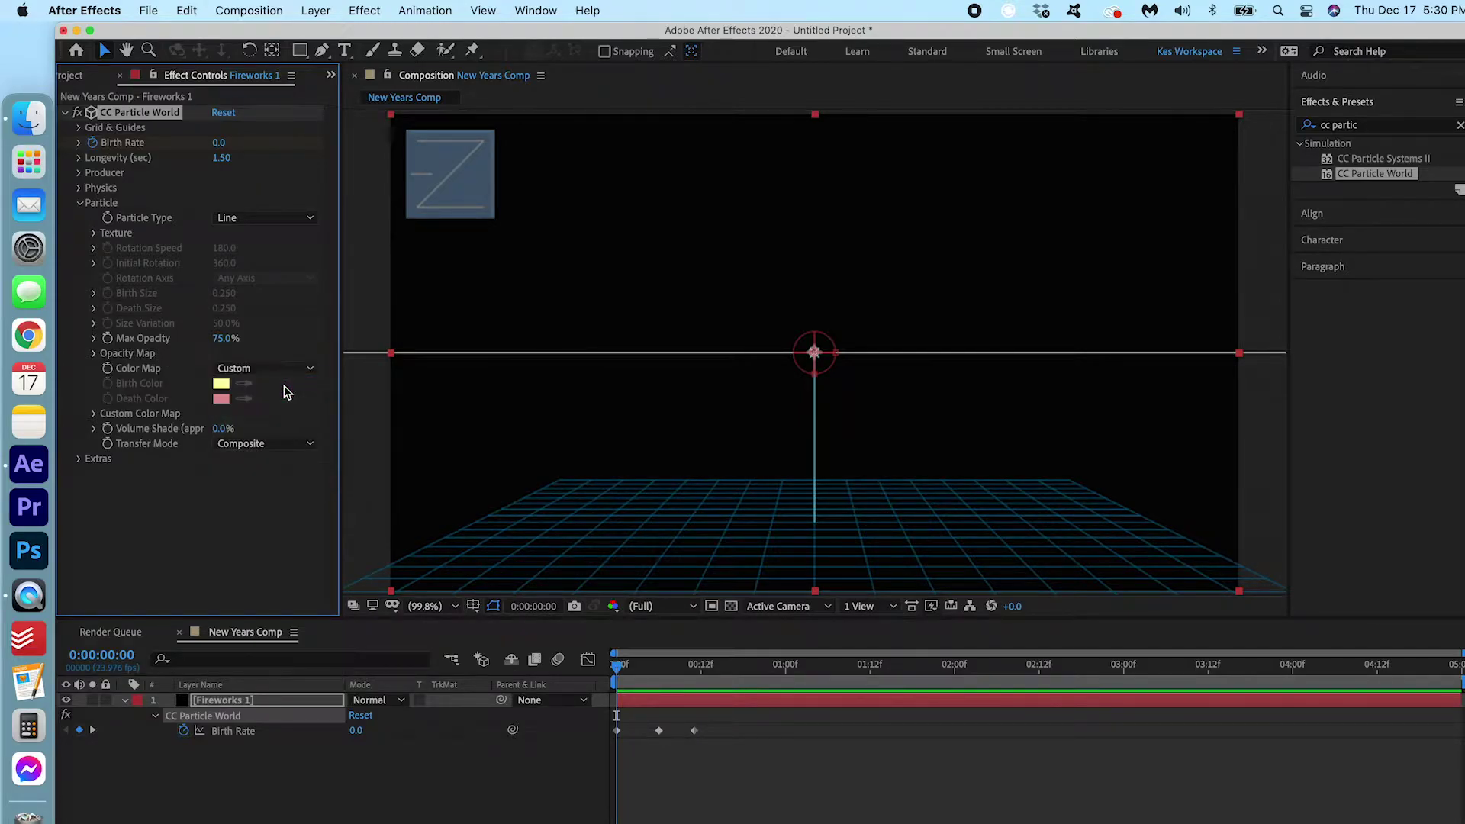
{"action": "left_click", "coordinate": [94, 415]}
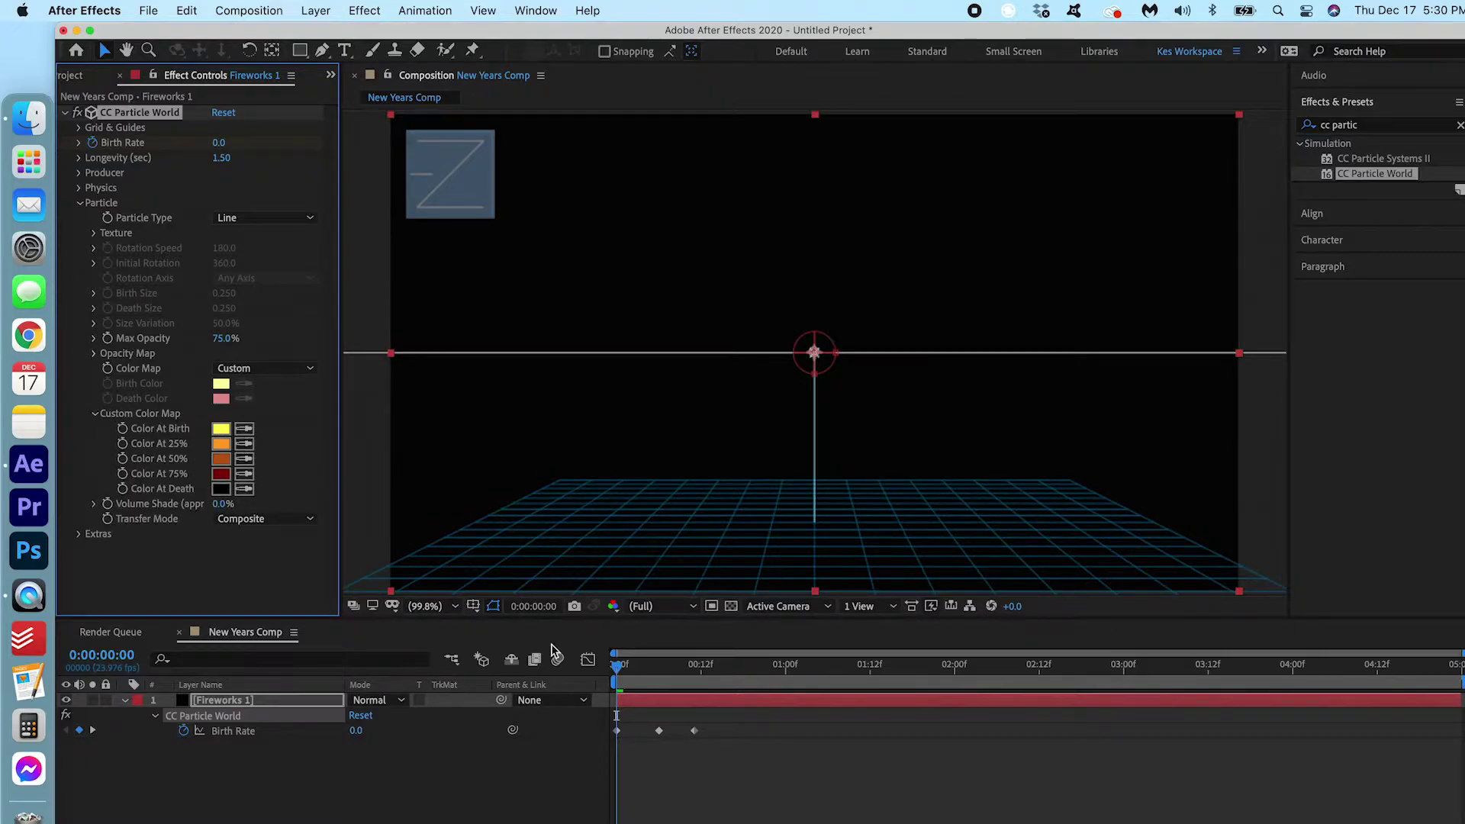
- Scrub and play back the burst, then return to the start and collapse the properties
{"action": "left_click_drag", "start_coordinate": [623, 676], "coordinate": [835, 680]}
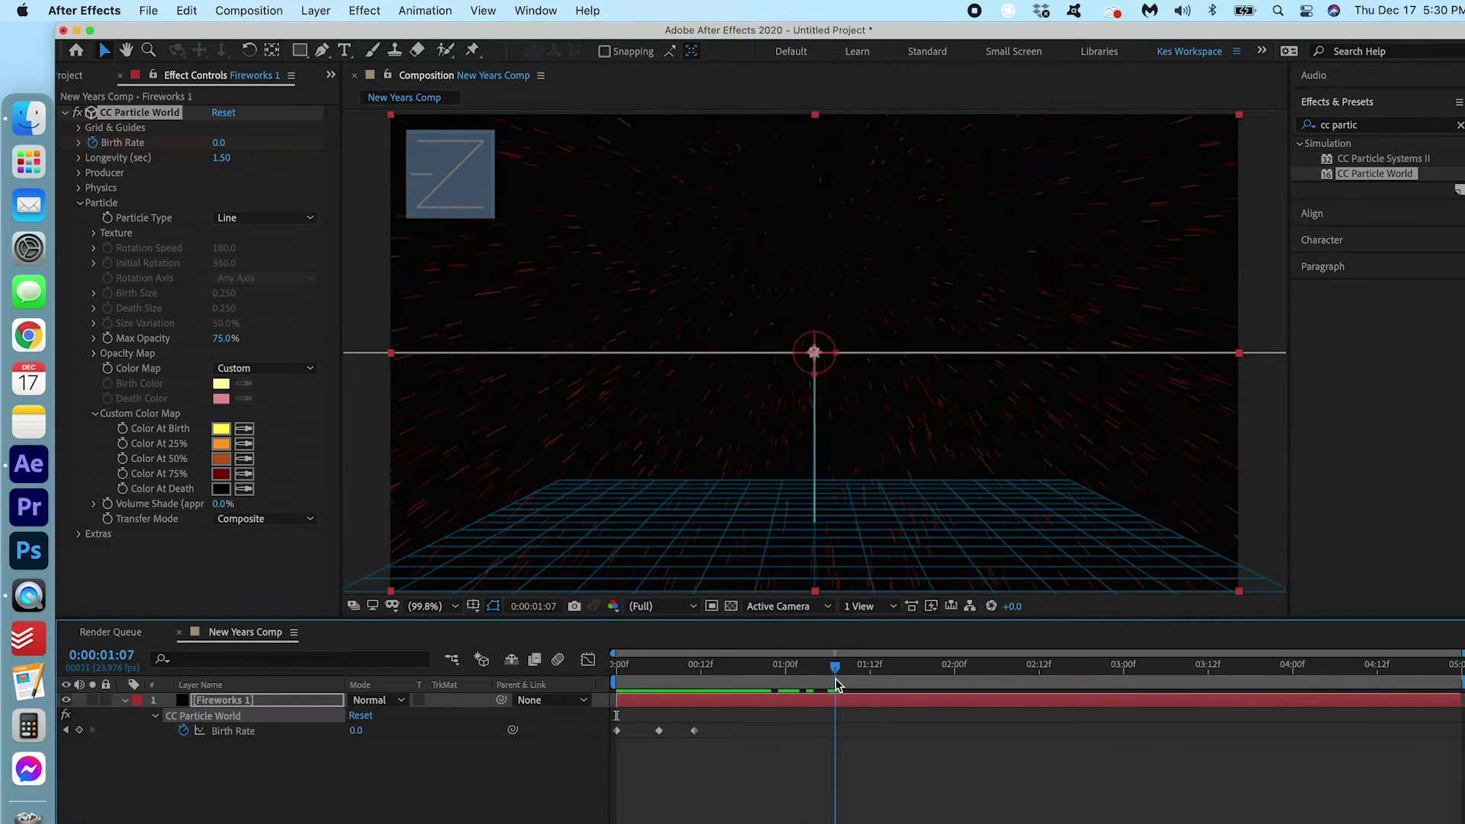
{"action": "key", "text": "space"}
{"action": "key", "text": "Home"}
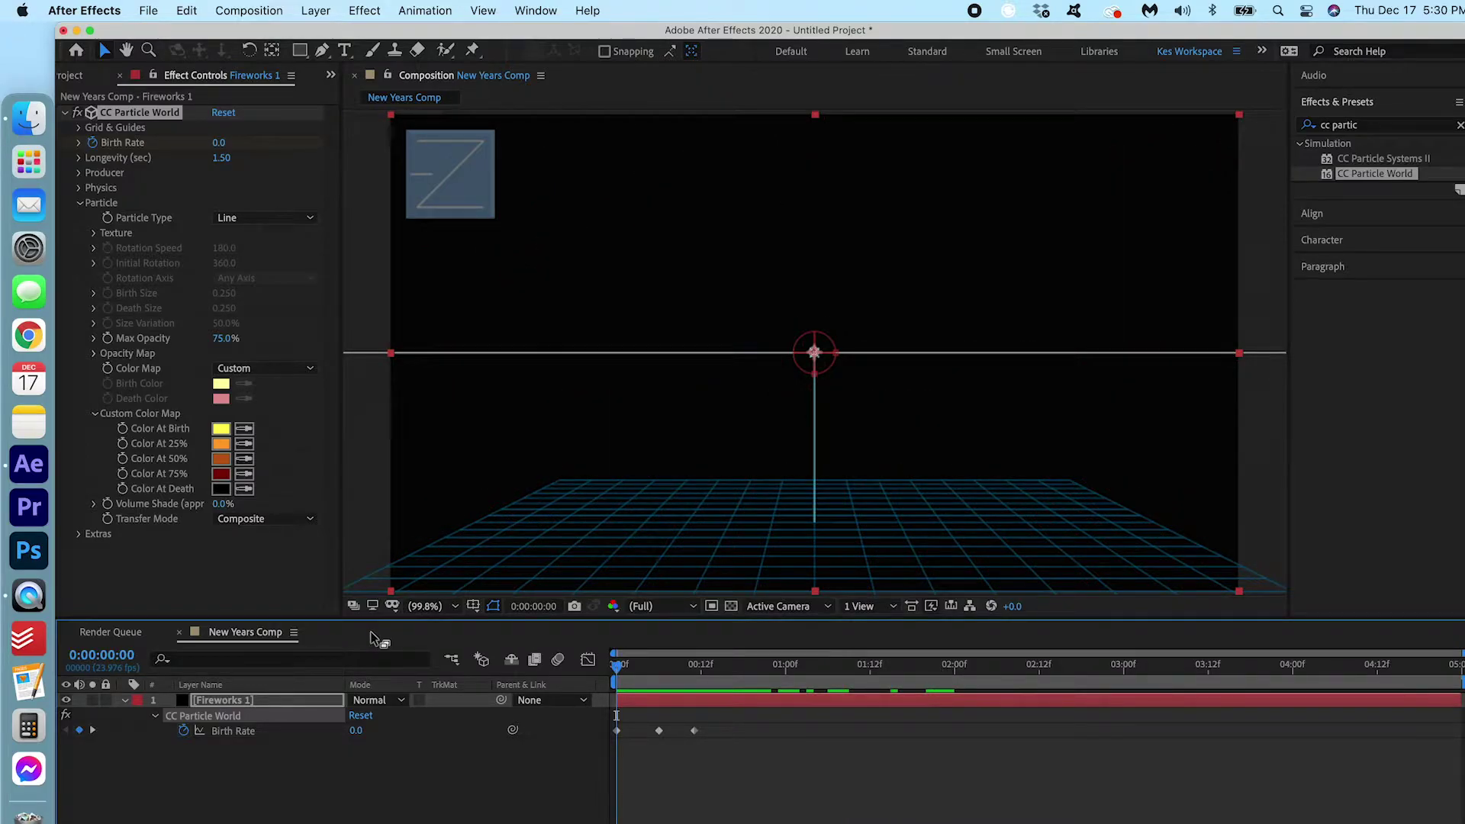
{"action": "key", "text": "u"}
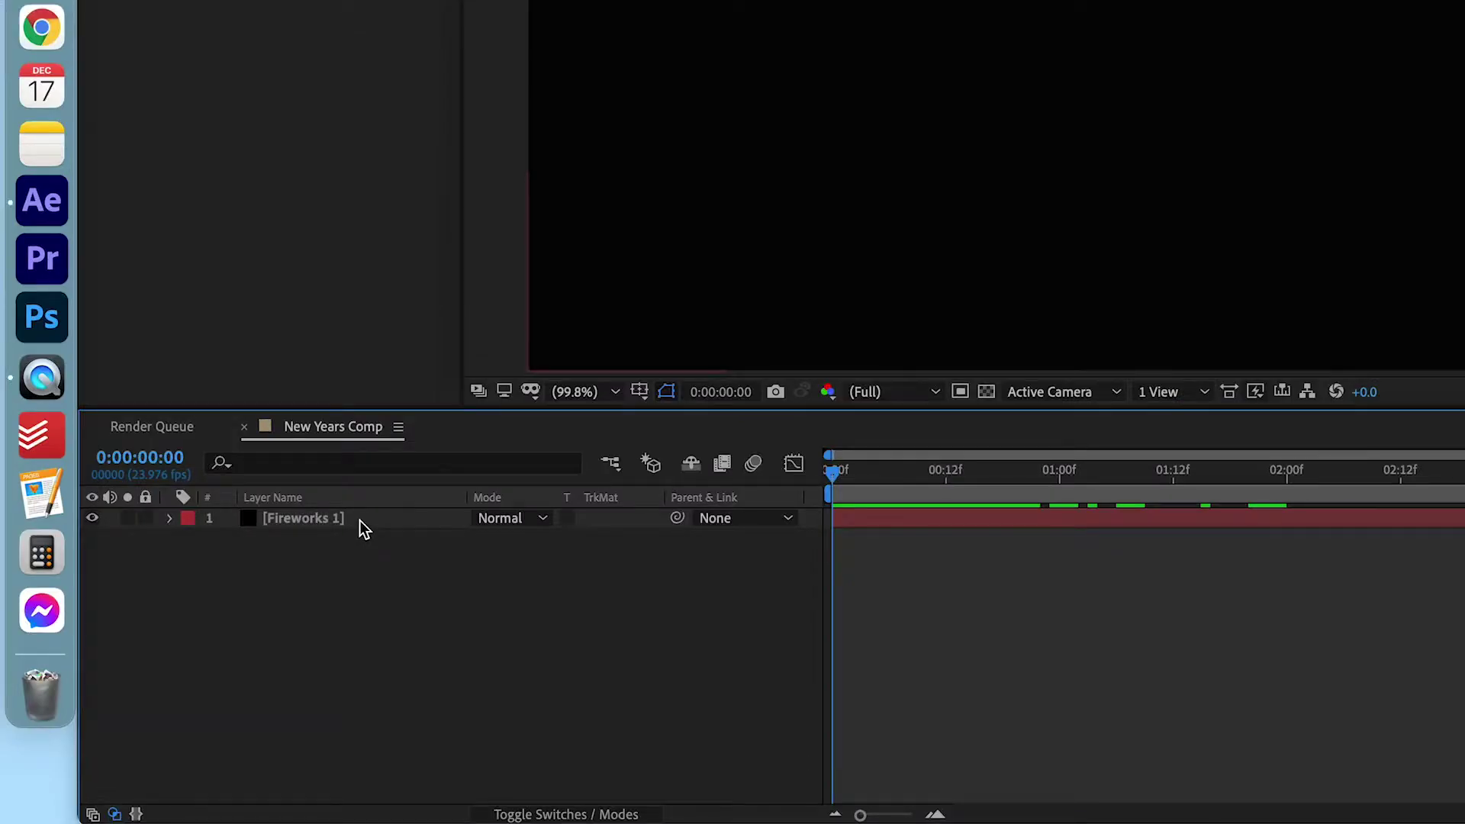
- Duplicate the Fireworks 1 layer
{"action": "left_click", "coordinate": [359, 521]}
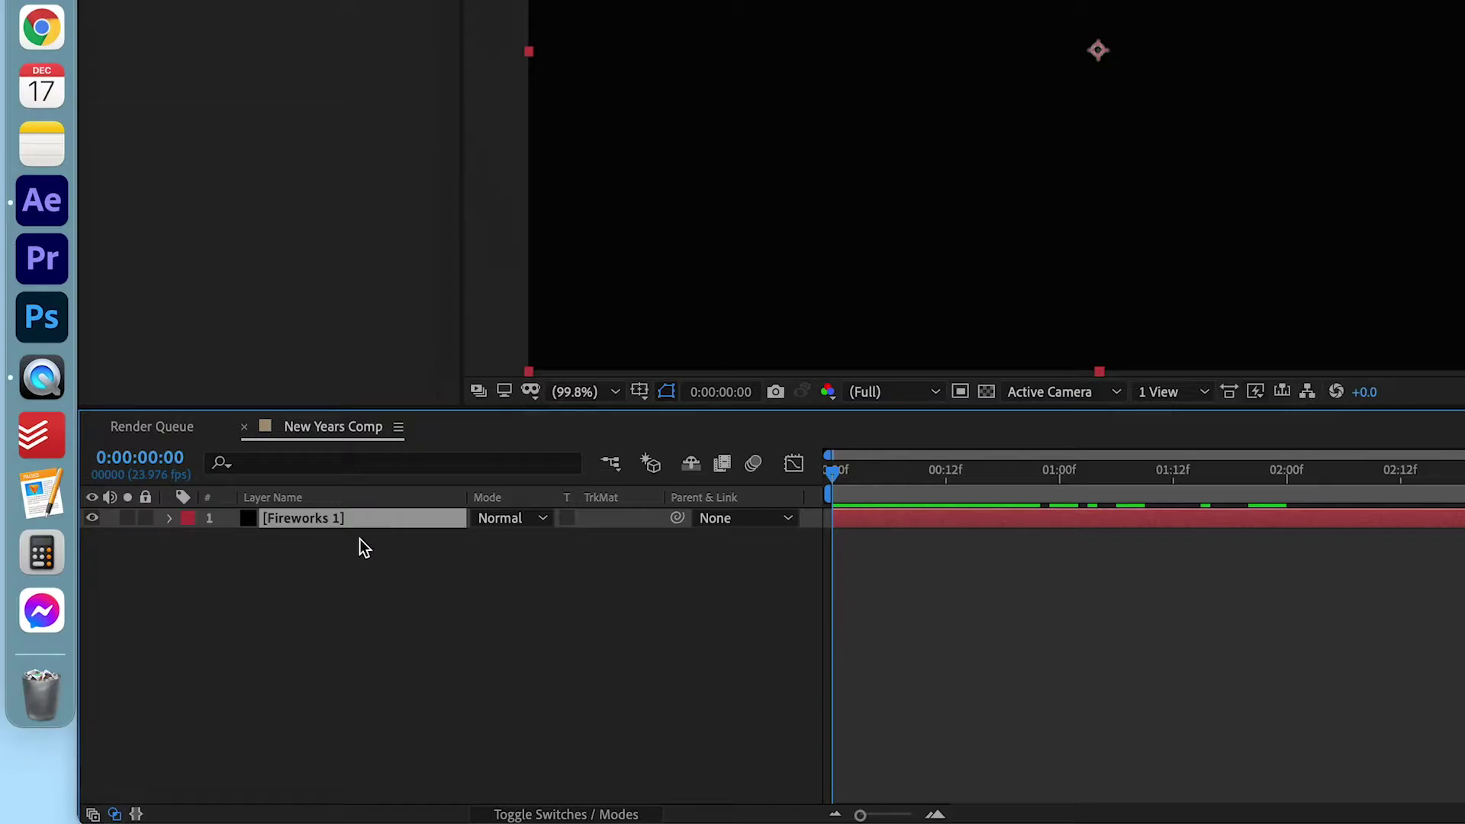
{"action": "key", "text": "super+d"}
{"action": "key", "text": "super+d"}
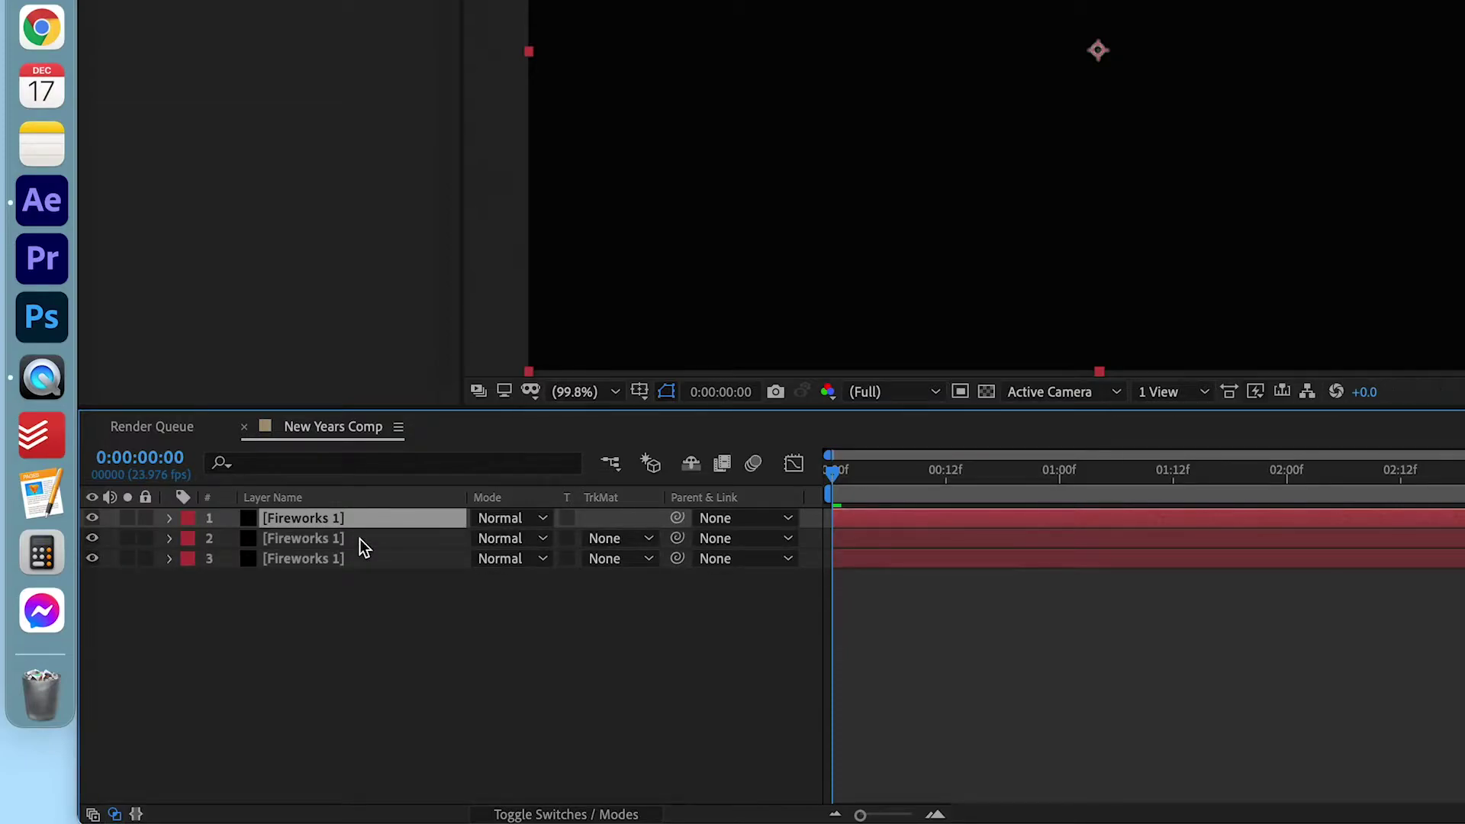
{"action": "key", "text": "super+d"}
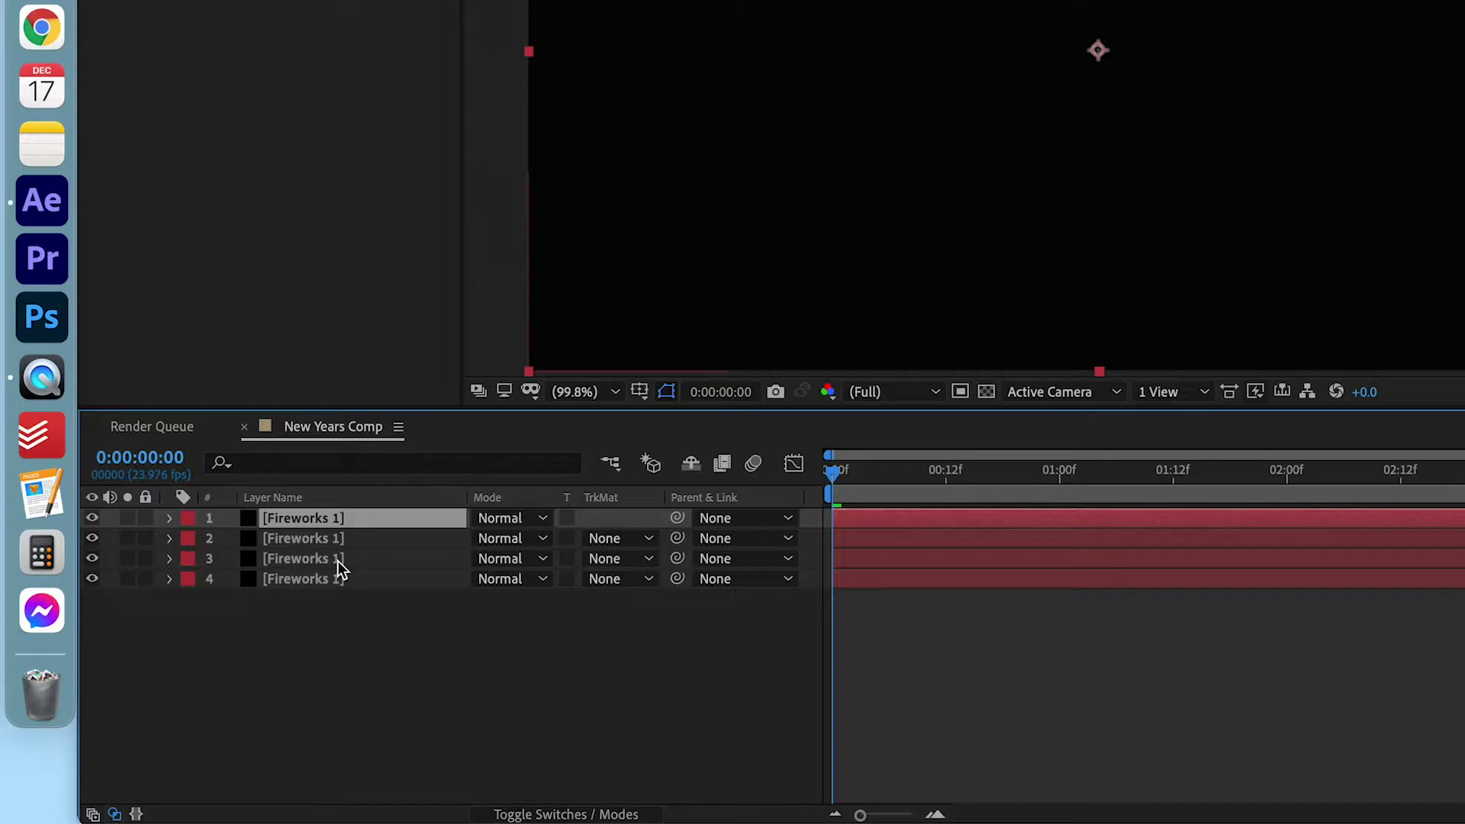
- Rename the lower two copies to Fireworks 2 and Fireworks 3
{"action": "left_click", "coordinate": [337, 560]}
{"action": "right_click", "coordinate": [349, 562]}
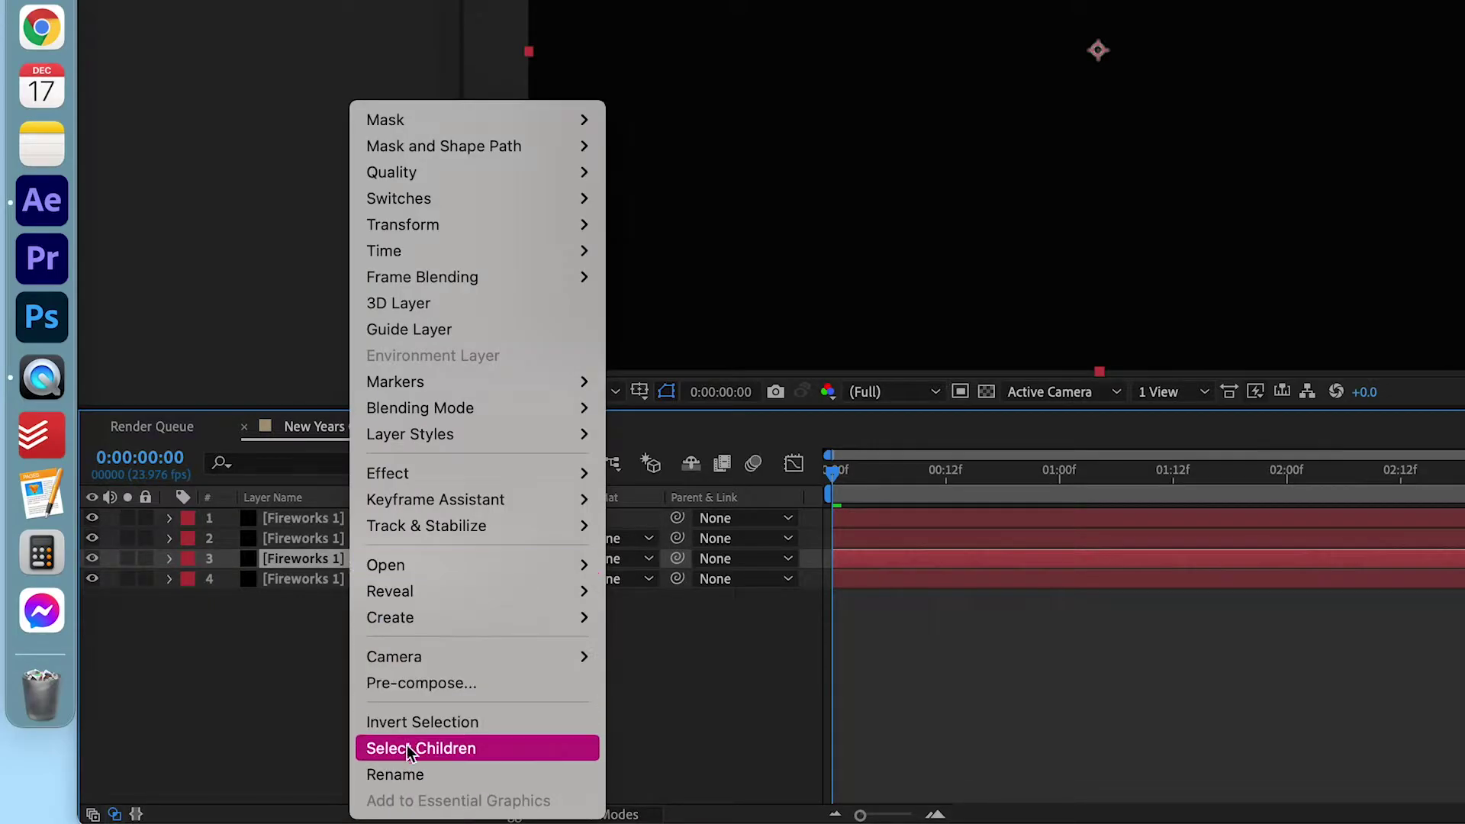
{"action": "left_click", "coordinate": [408, 774]}
{"action": "type", "text": "Fireworks 2"}
{"action": "key", "text": "Return"}
{"action": "right_click", "coordinate": [372, 538]}
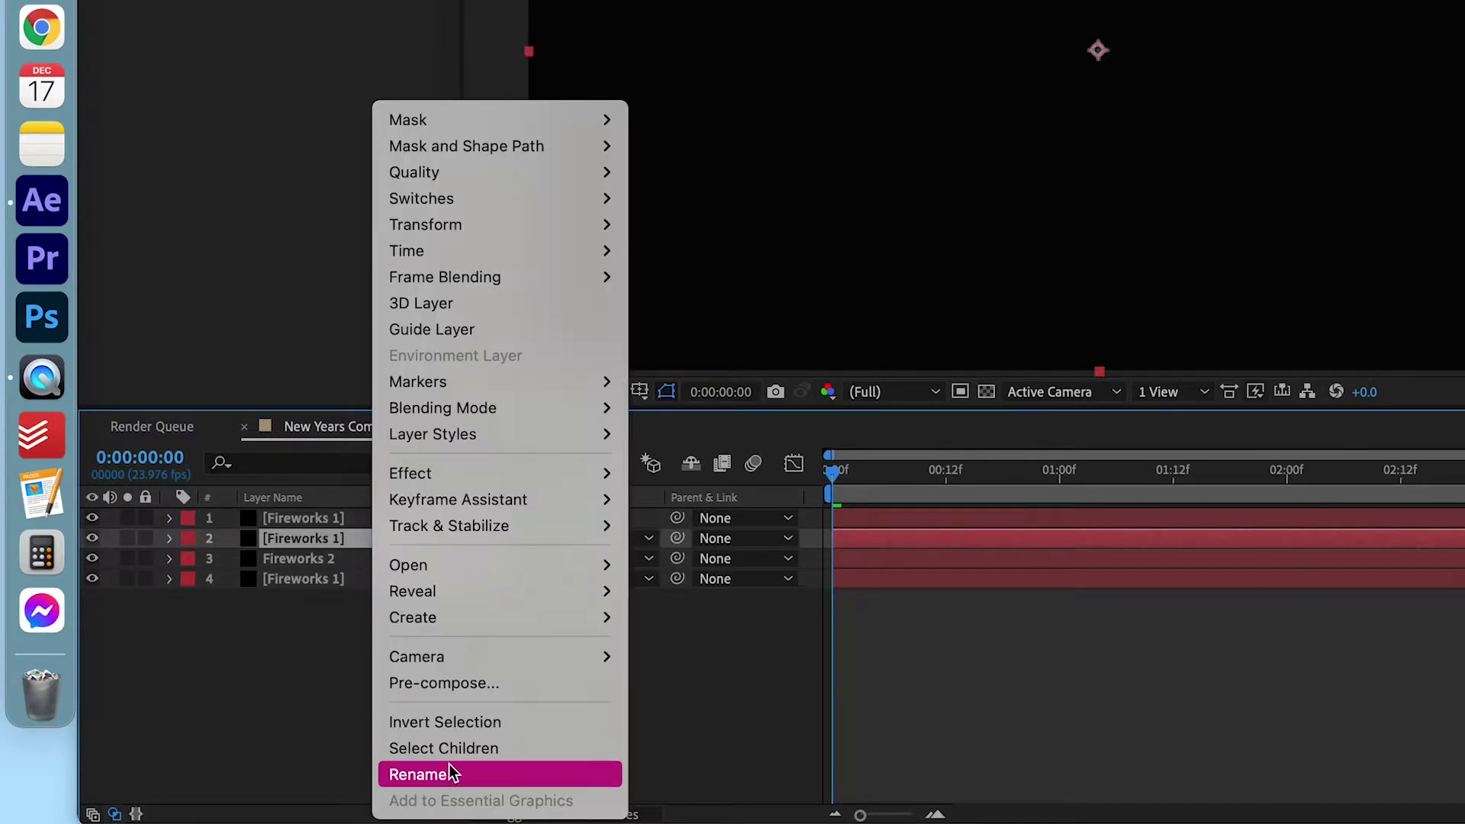
{"action": "left_click", "coordinate": [450, 767]}
{"action": "type", "text": "Fireworks 3"}
{"action": "key", "text": "Return"}
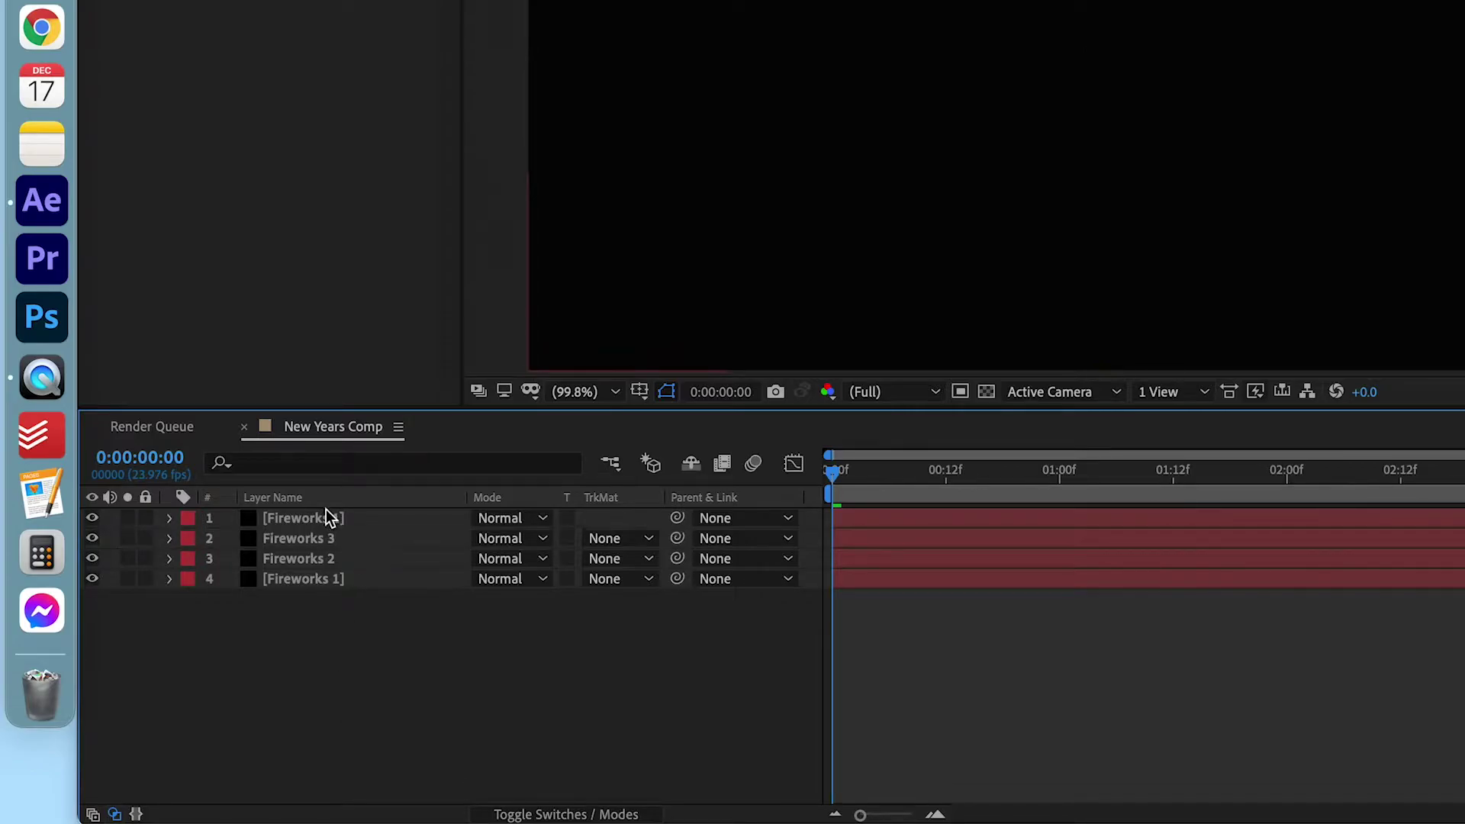
- Rename the top copy to Fireworks 4
{"action": "left_click", "coordinate": [328, 515]}
{"action": "right_click", "coordinate": [328, 515]}
{"action": "left_click", "coordinate": [397, 771]}
{"action": "type", "text": "Fireworks 4"}
{"action": "left_click", "coordinate": [383, 643]}
- Shift Fireworks 2, 3 and 4 progressively later, with Fireworks 4 starting near one second
{"action": "left_click", "coordinate": [860, 562]}
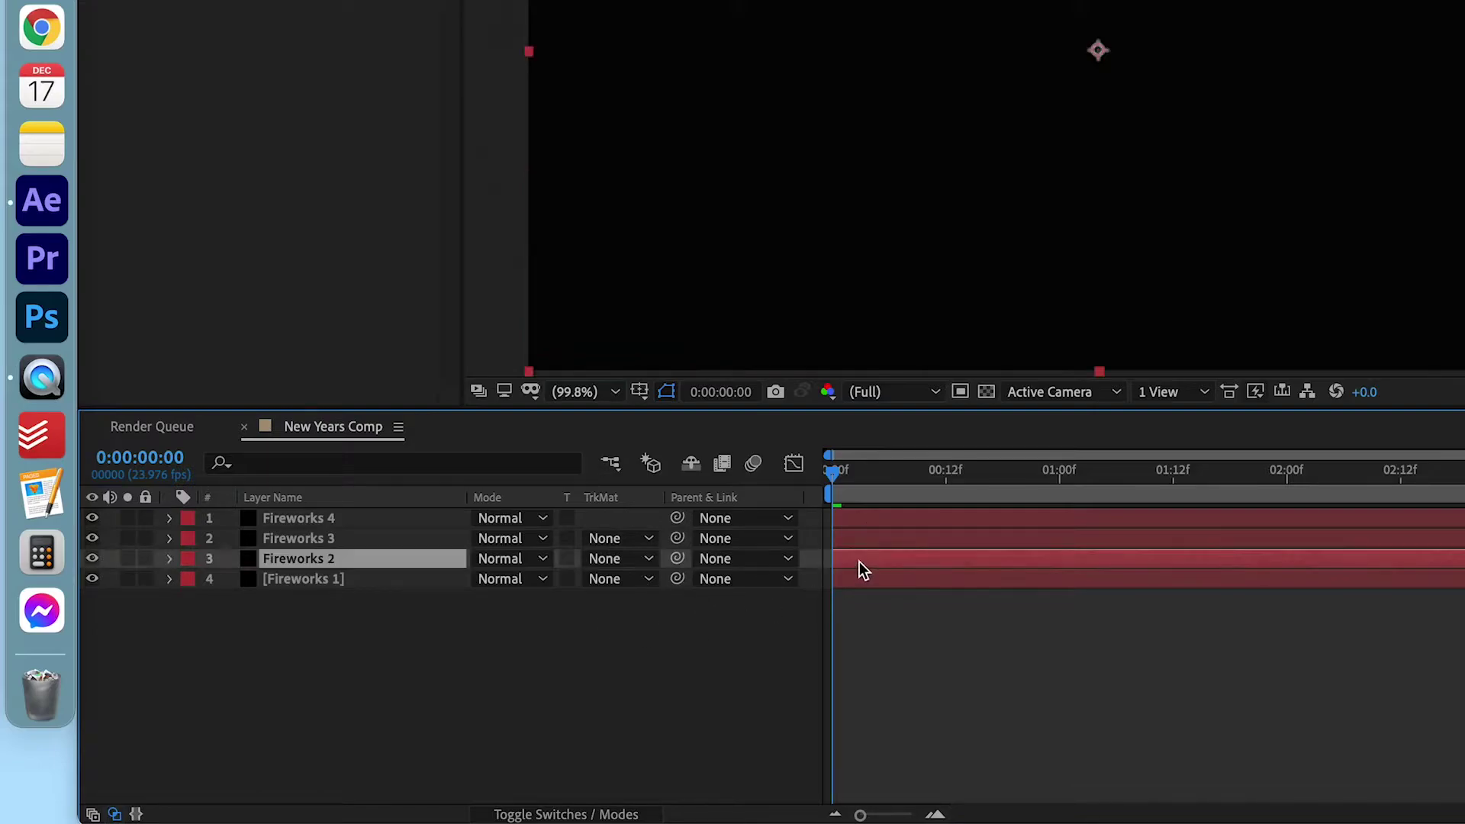
{"action": "left_click_drag", "start_coordinate": [862, 562], "coordinate": [958, 539]}
{"action": "left_click", "coordinate": [870, 540]}
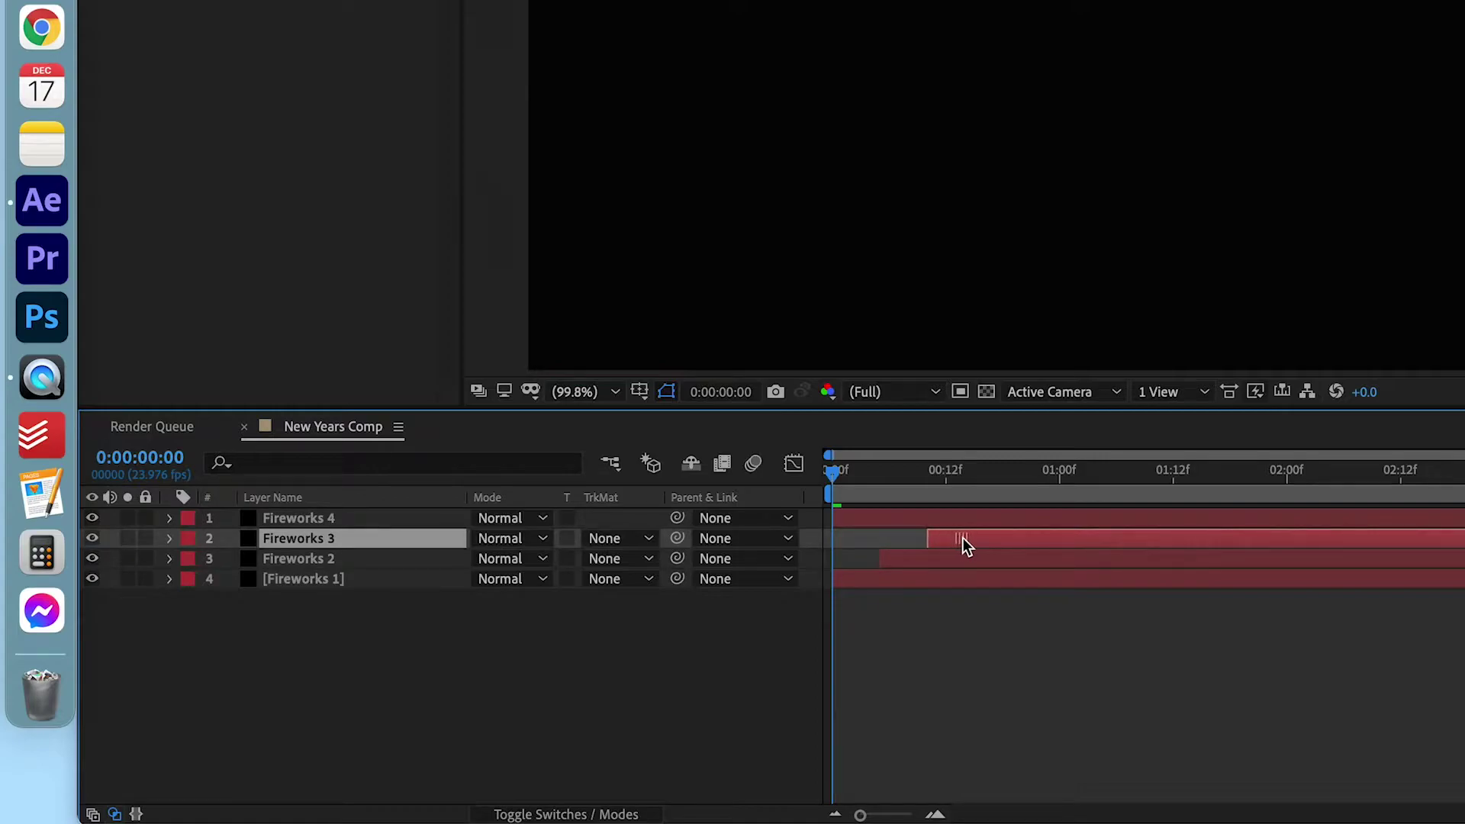
{"action": "left_click", "coordinate": [871, 516]}
{"action": "left_click_drag", "start_coordinate": [871, 516], "coordinate": [1014, 516]}
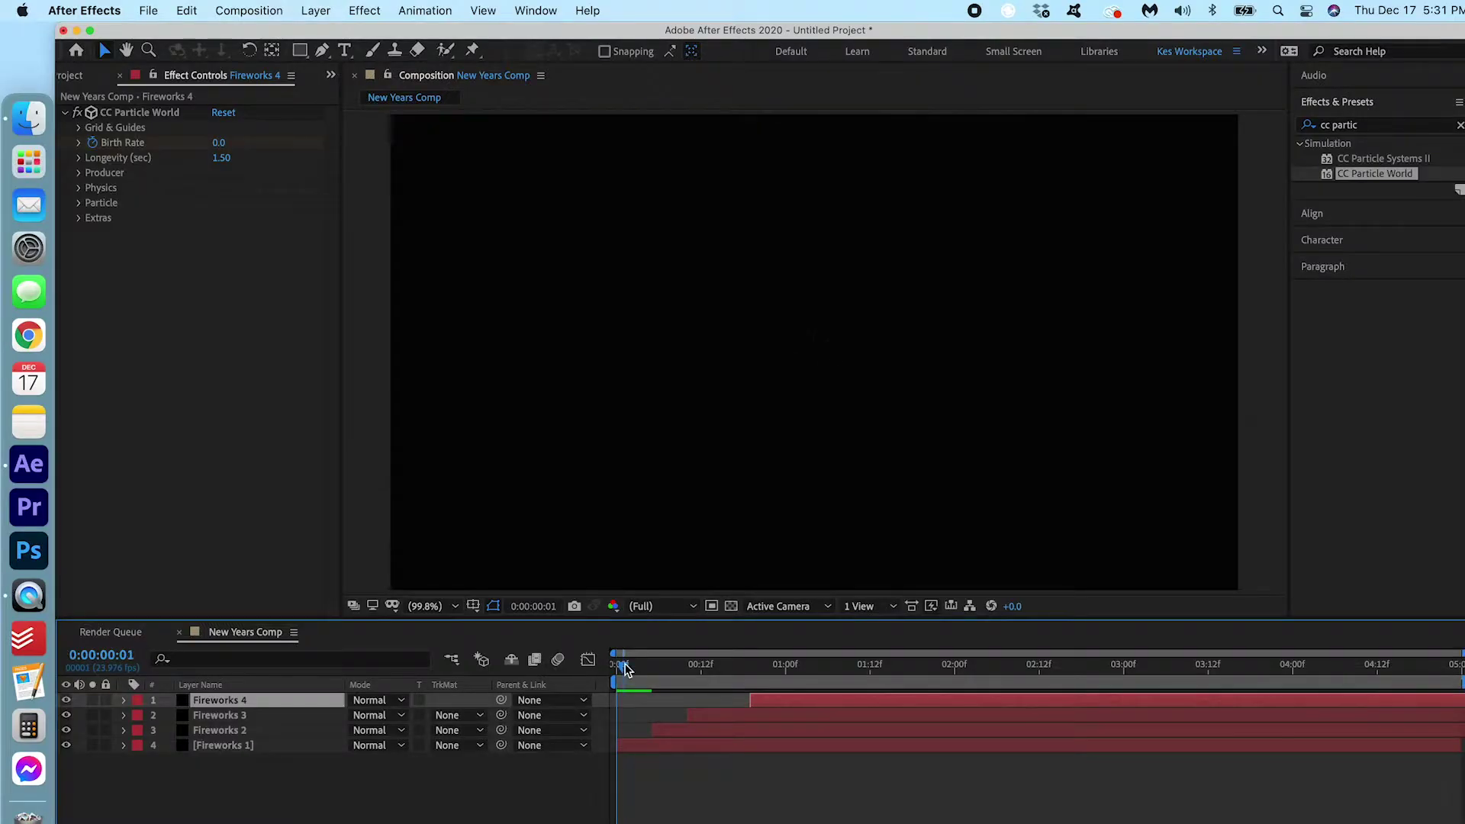
{"action": "left_click_drag", "start_coordinate": [834, 473], "coordinate": [859, 477]}
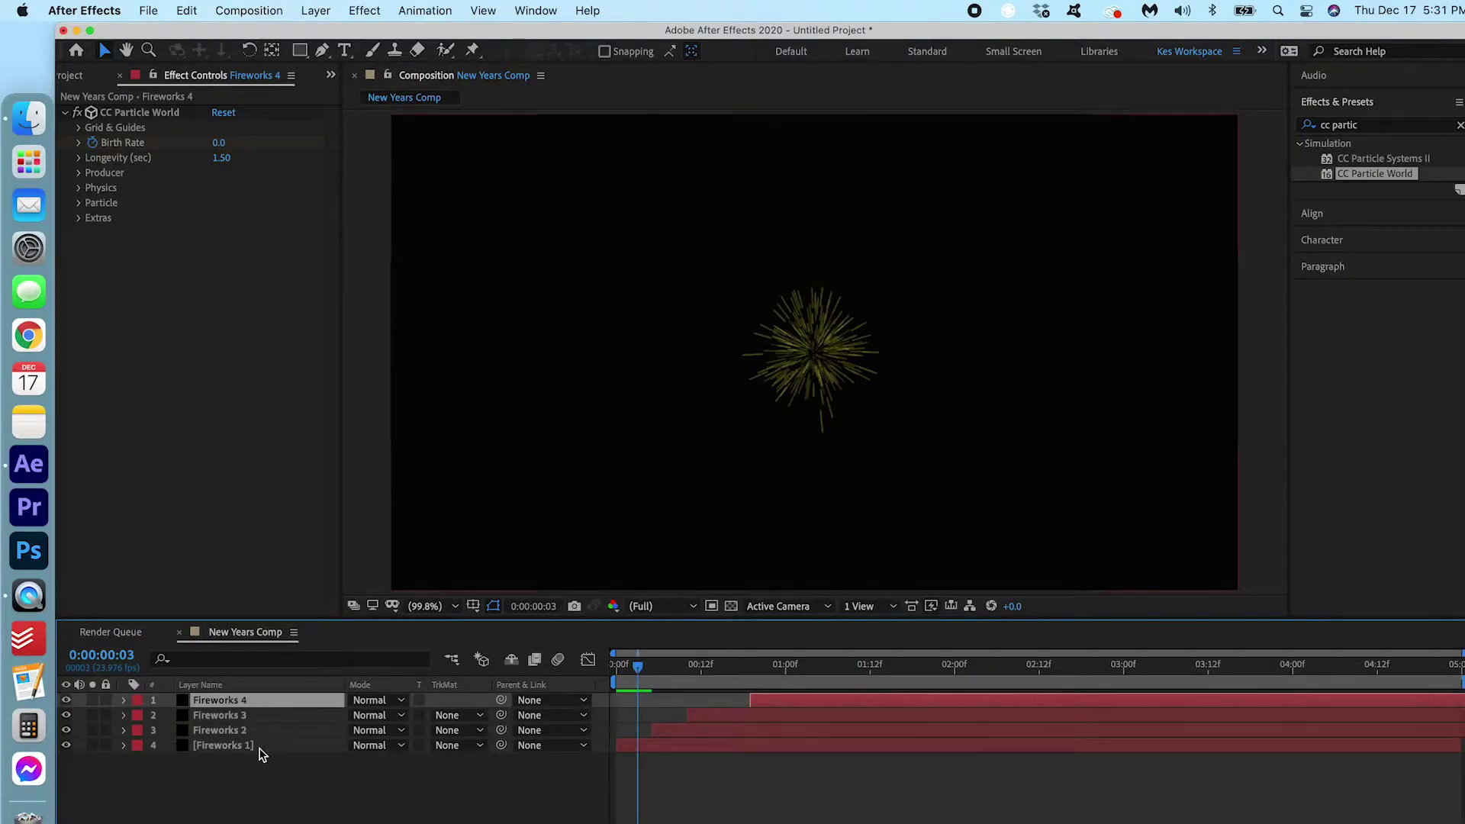
- Move the Fireworks 1 emitter to the upper left and Fireworks 2 to the lower right
{"action": "left_click", "coordinate": [260, 749]}
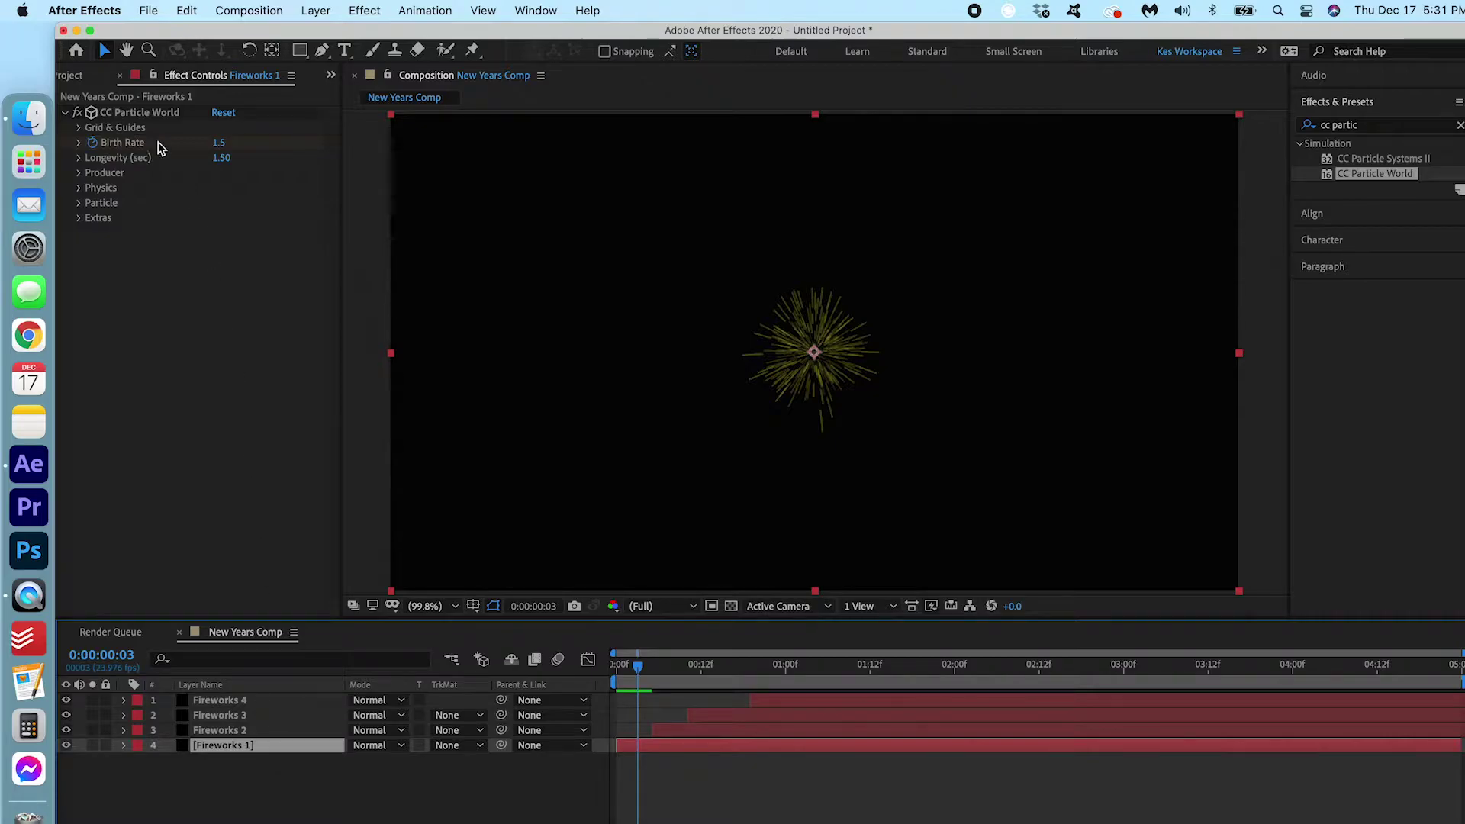
{"action": "left_click", "coordinate": [161, 118]}
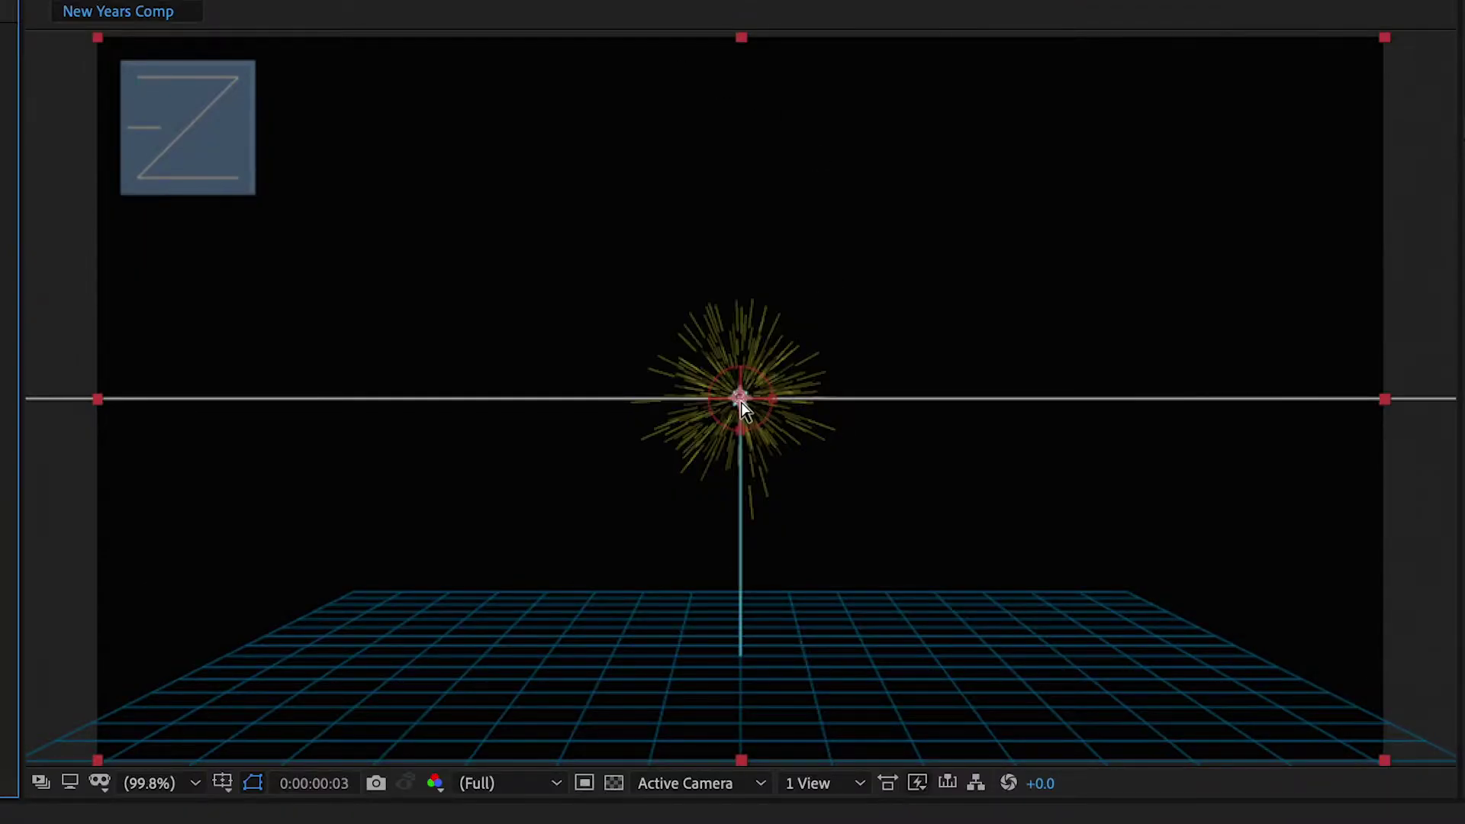
{"action": "left_click_drag", "start_coordinate": [767, 396], "coordinate": [183, 147]}
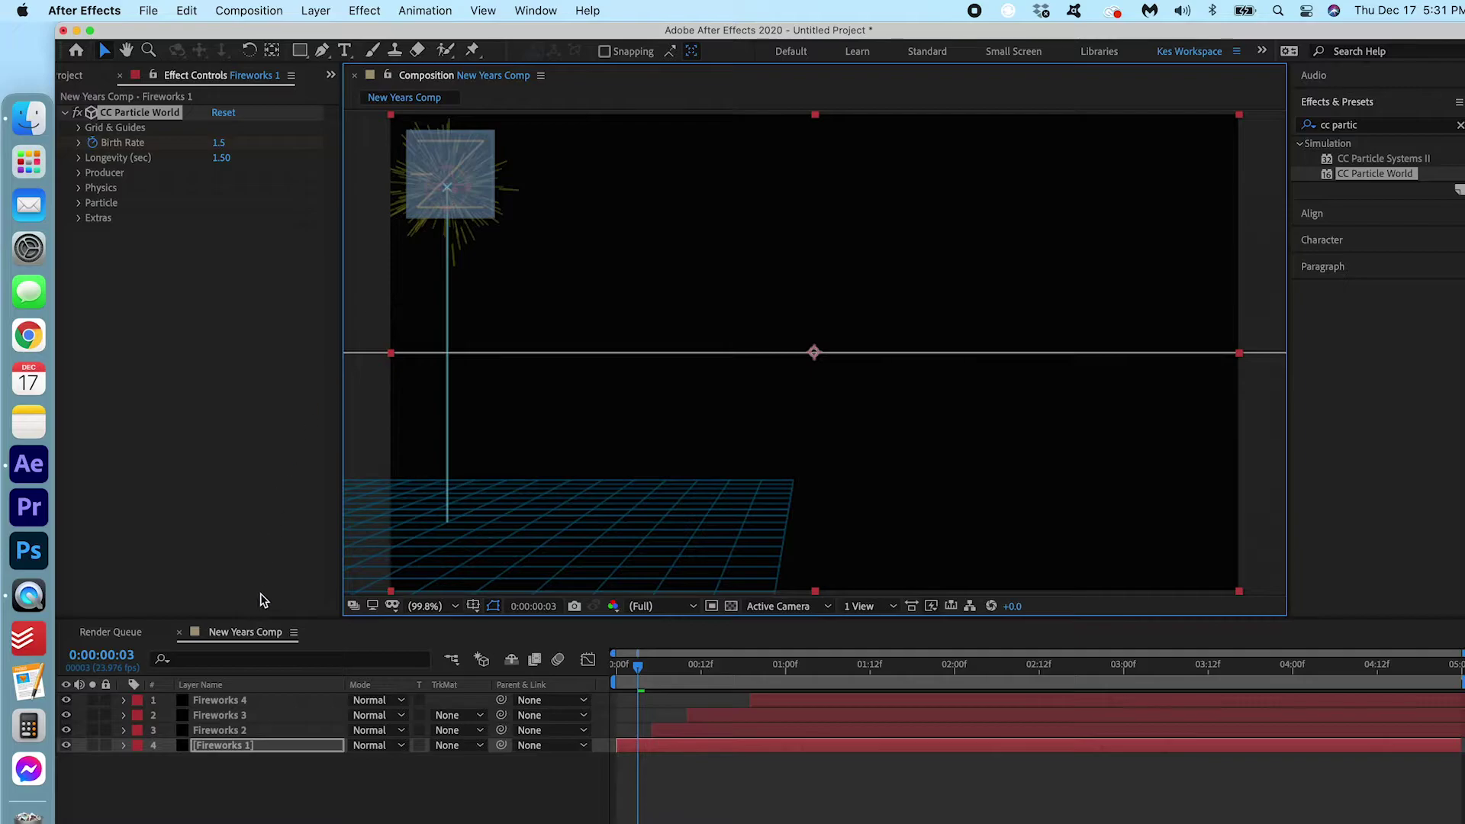
{"action": "left_click", "coordinate": [249, 730]}
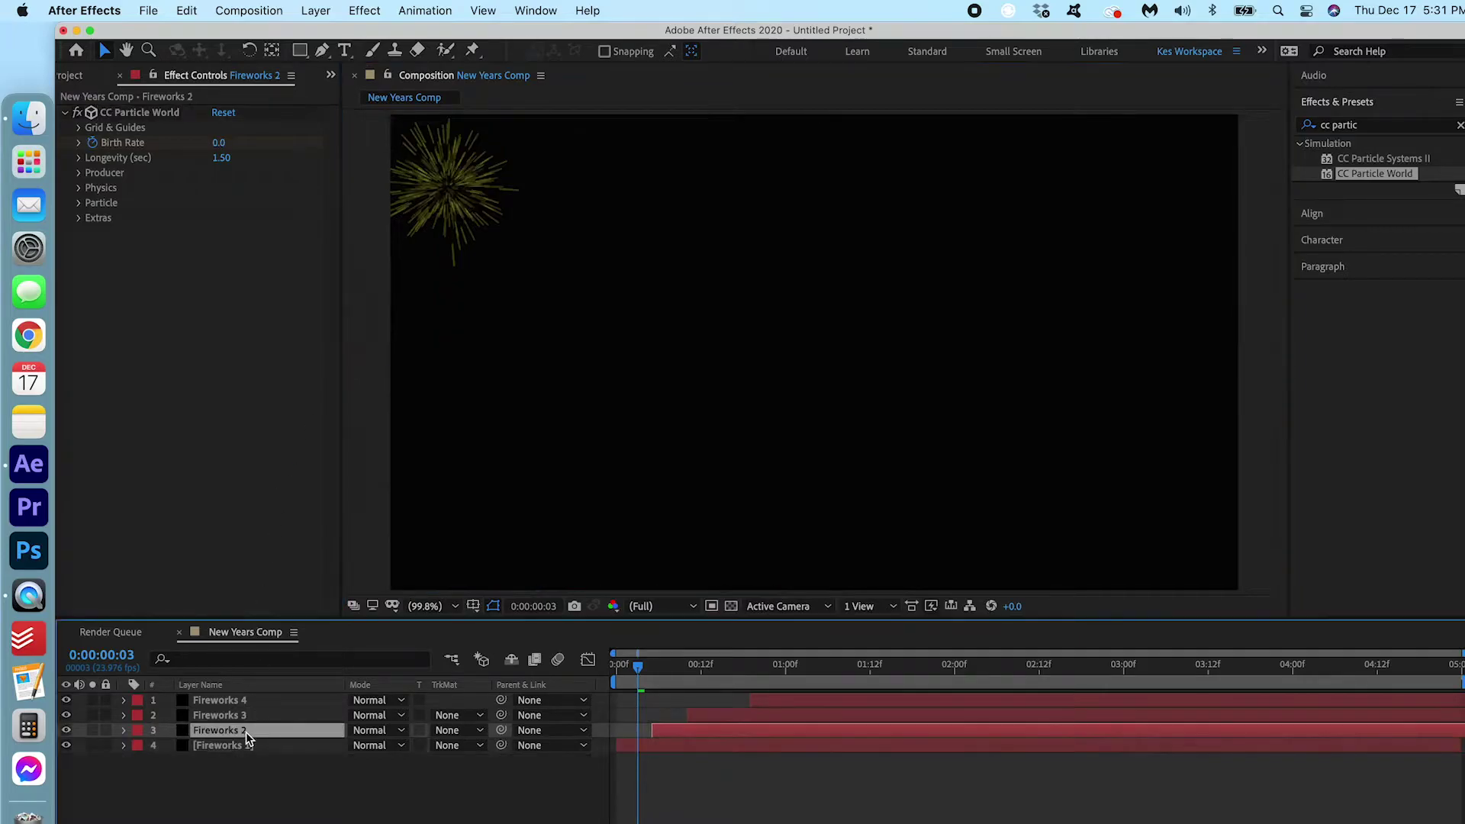
{"action": "left_click", "coordinate": [169, 114]}
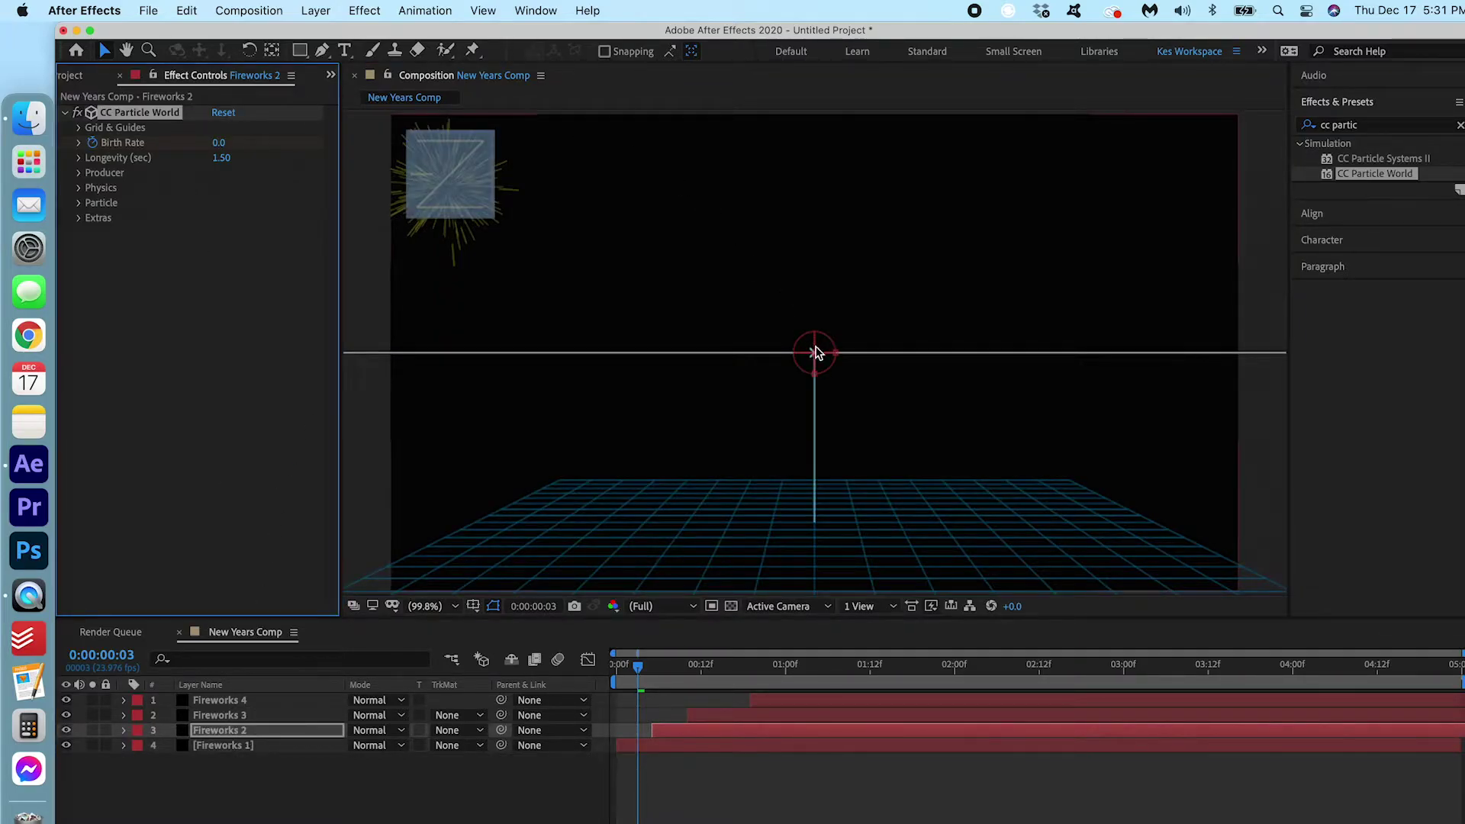
{"action": "left_click_drag", "start_coordinate": [815, 356], "coordinate": [1157, 532]}
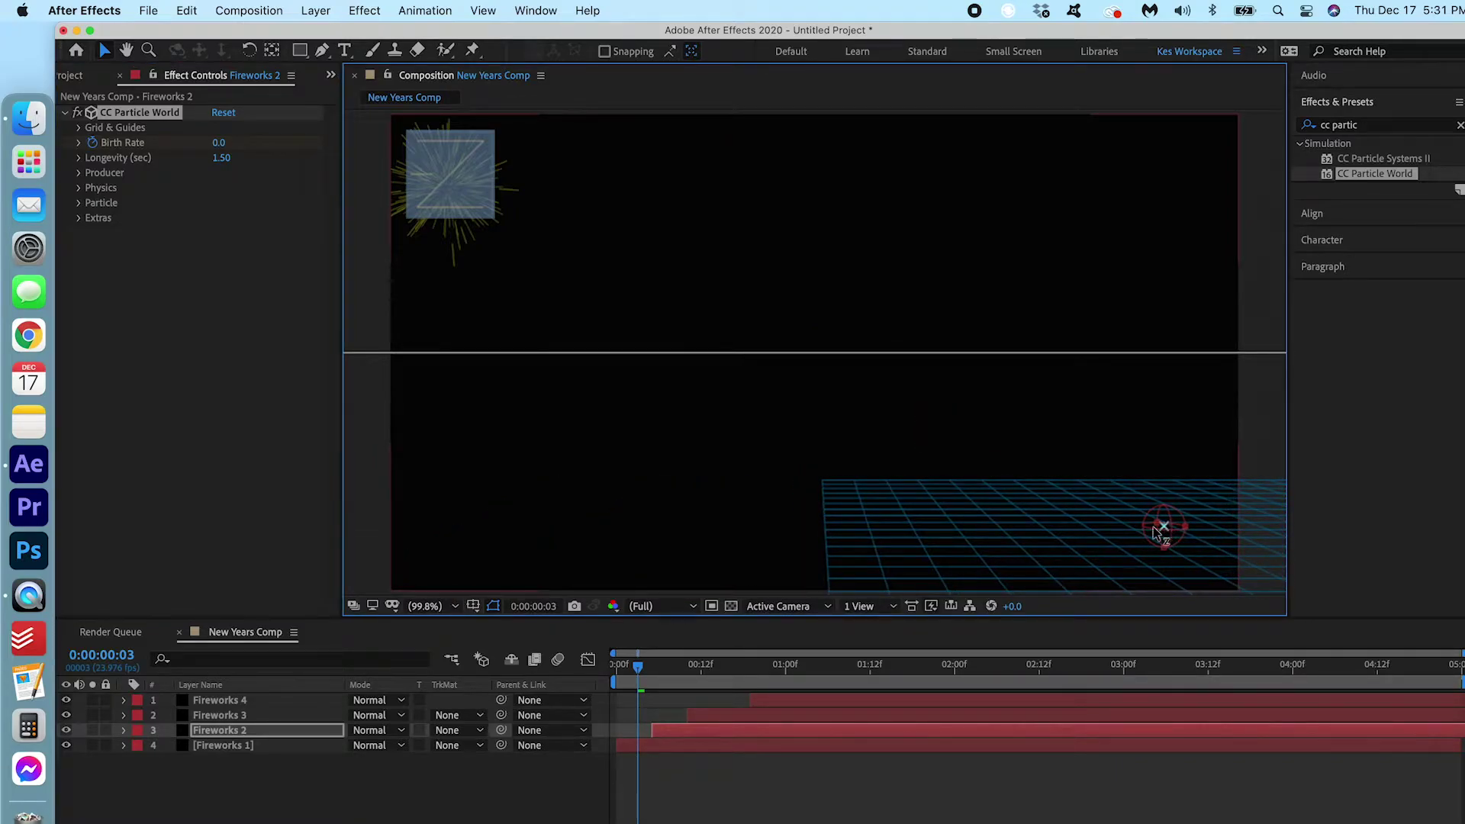
{"action": "left_click", "coordinate": [708, 664]}
- Move the Fireworks 3 emitter to the upper right and preview the staggered bursts
{"action": "left_click", "coordinate": [227, 716]}
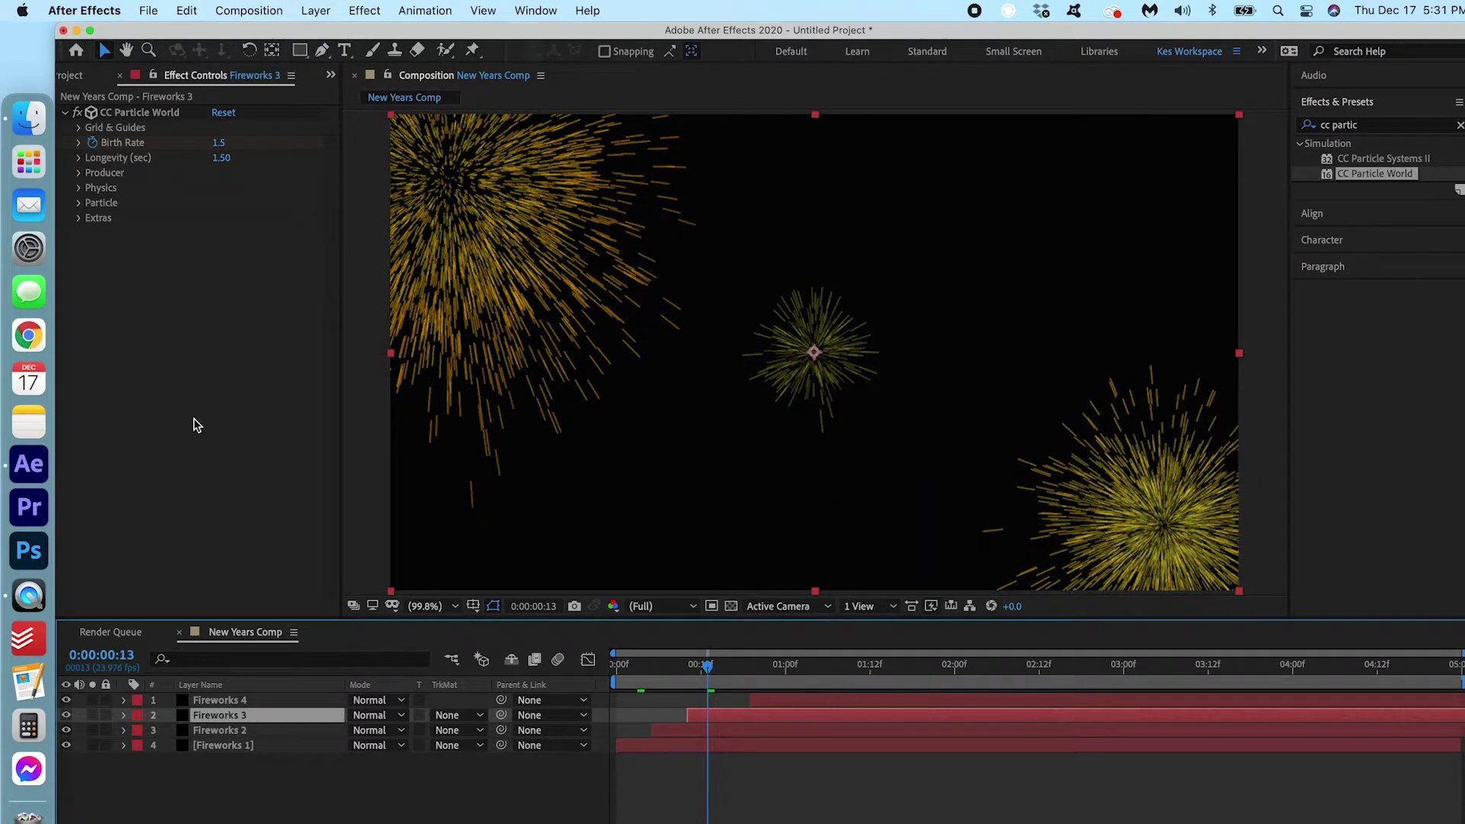
{"action": "left_click", "coordinate": [153, 113]}
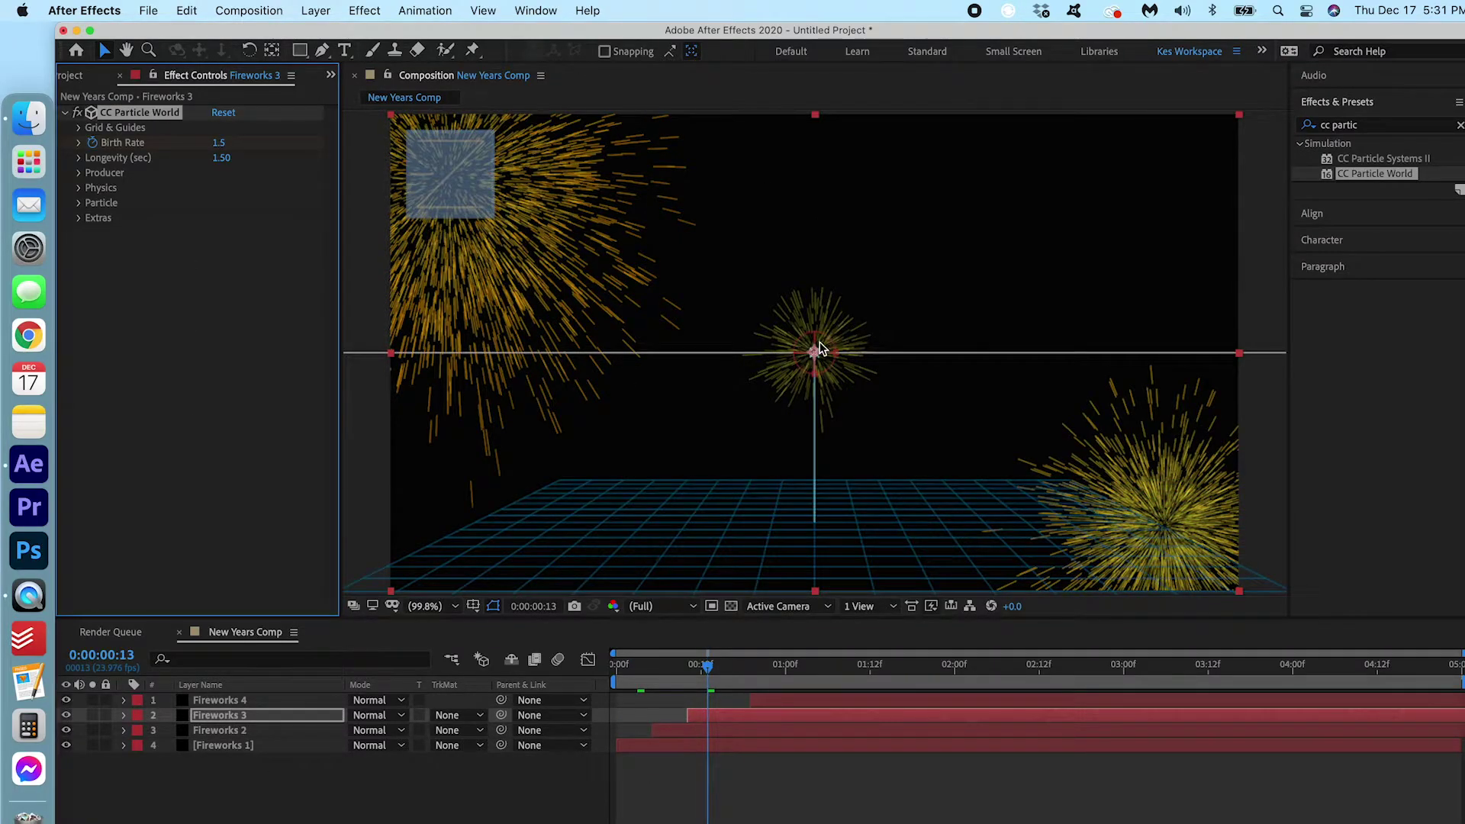
{"action": "left_click_drag", "start_coordinate": [819, 350], "coordinate": [1126, 159]}
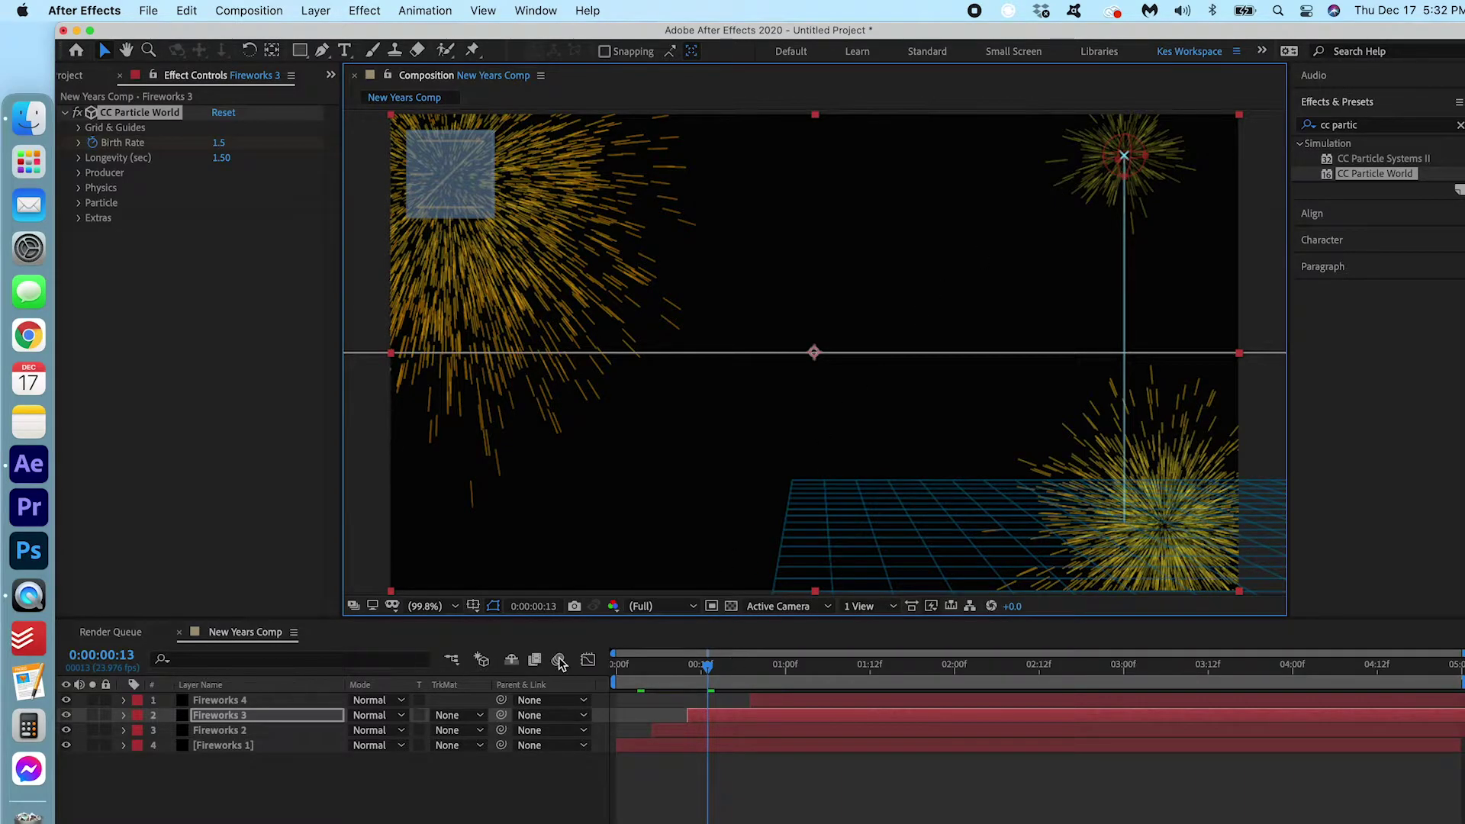
{"action": "key", "text": "space"}
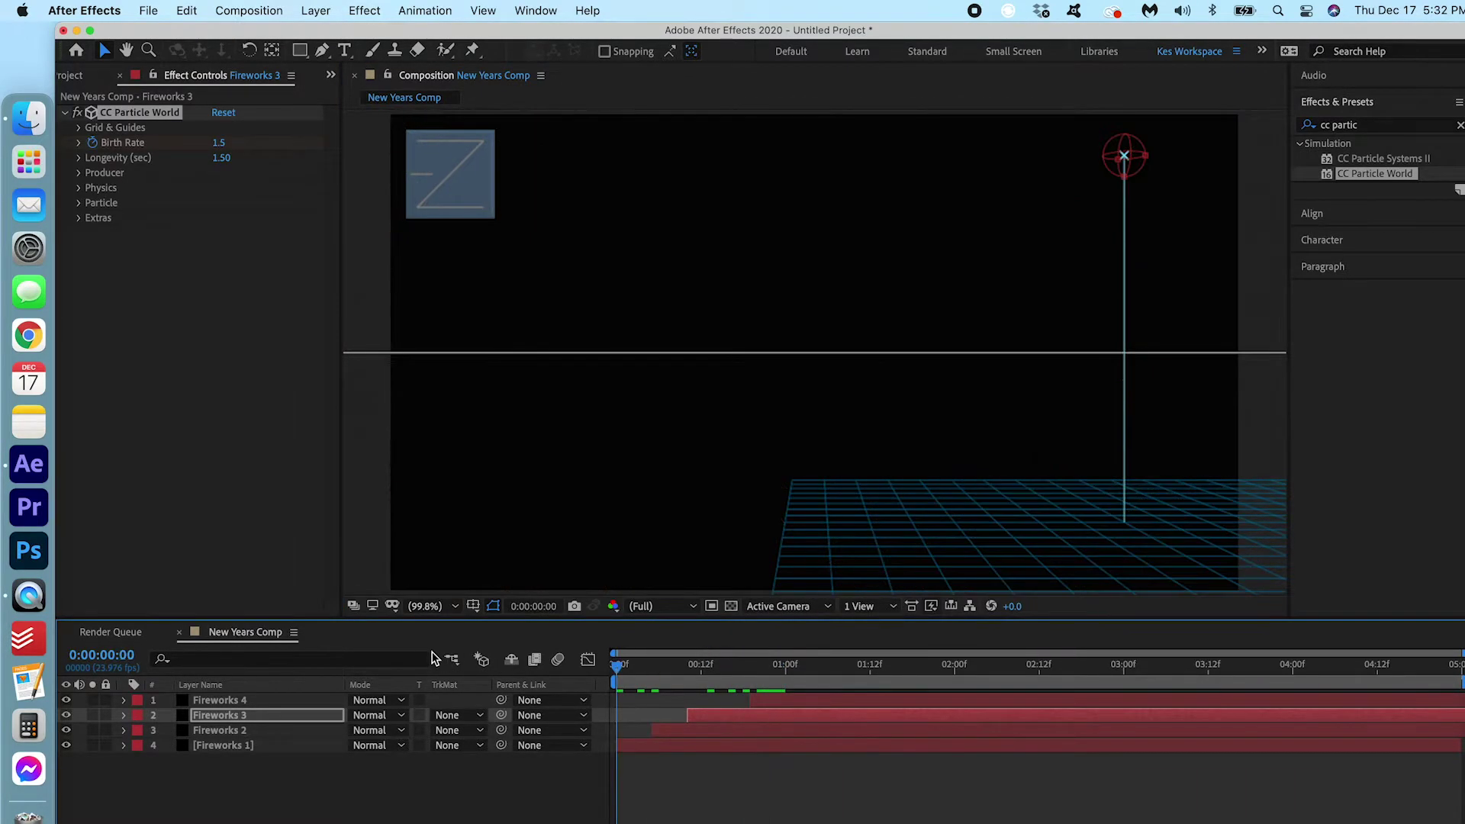
{"action": "key", "text": "space"}
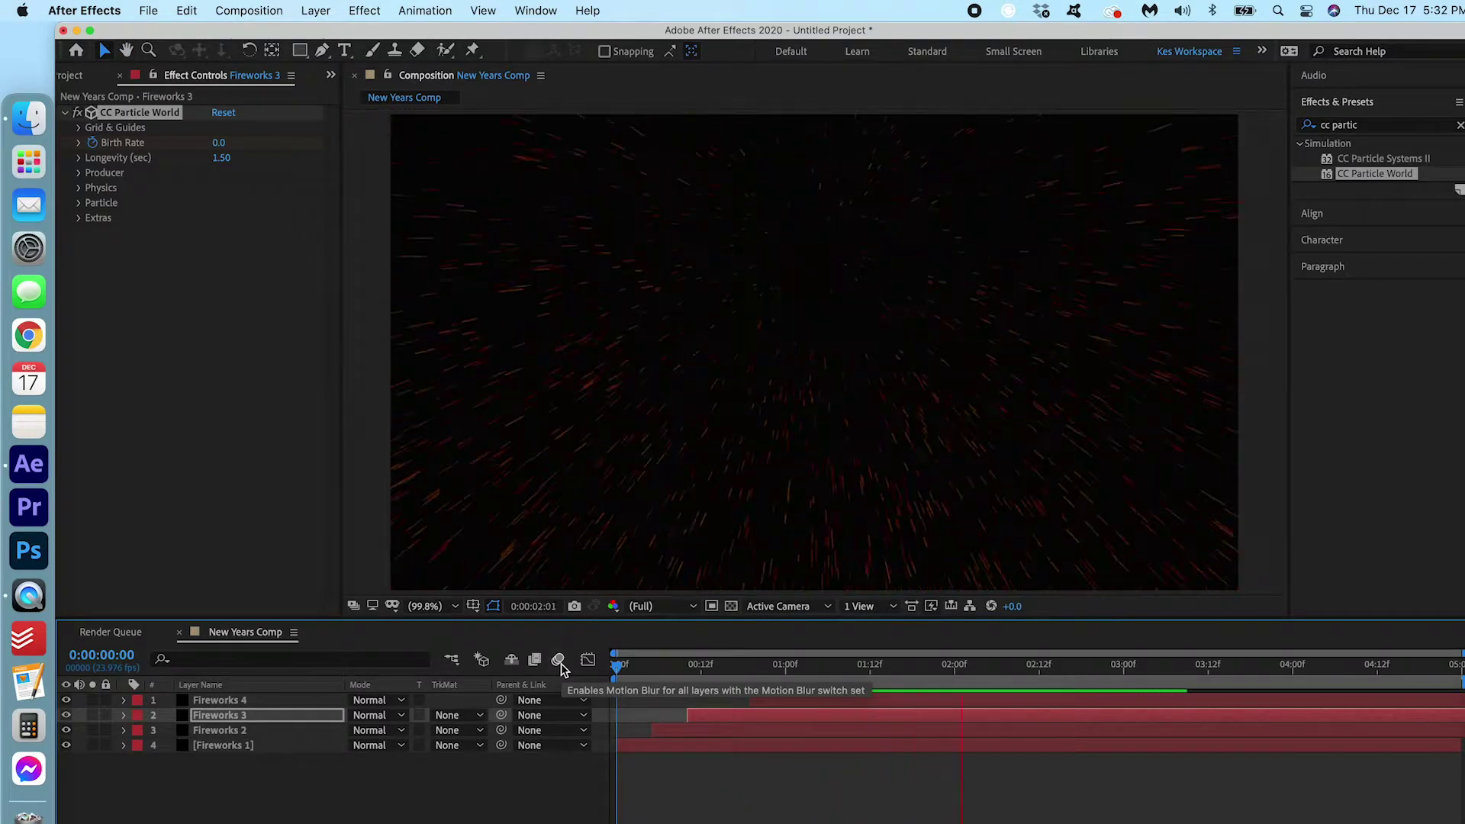
{"action": "key", "text": "space"}
{"action": "left_click_drag", "start_coordinate": [652, 664], "coordinate": [615, 664]}
- Set Fireworks 1's Color At Birth to pale pink
{"action": "left_click", "coordinate": [219, 747]}
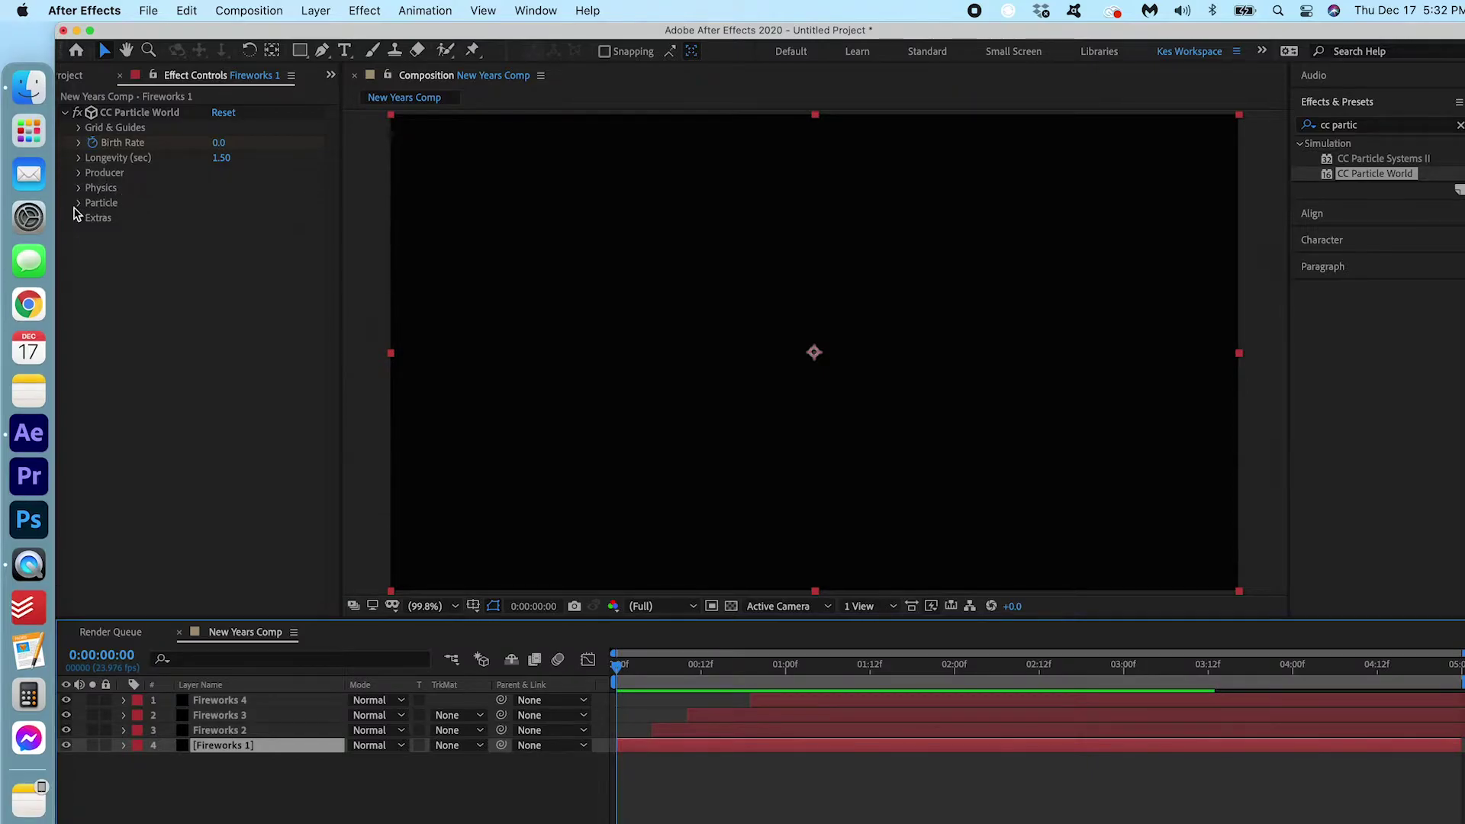
{"action": "left_click", "coordinate": [78, 204]}
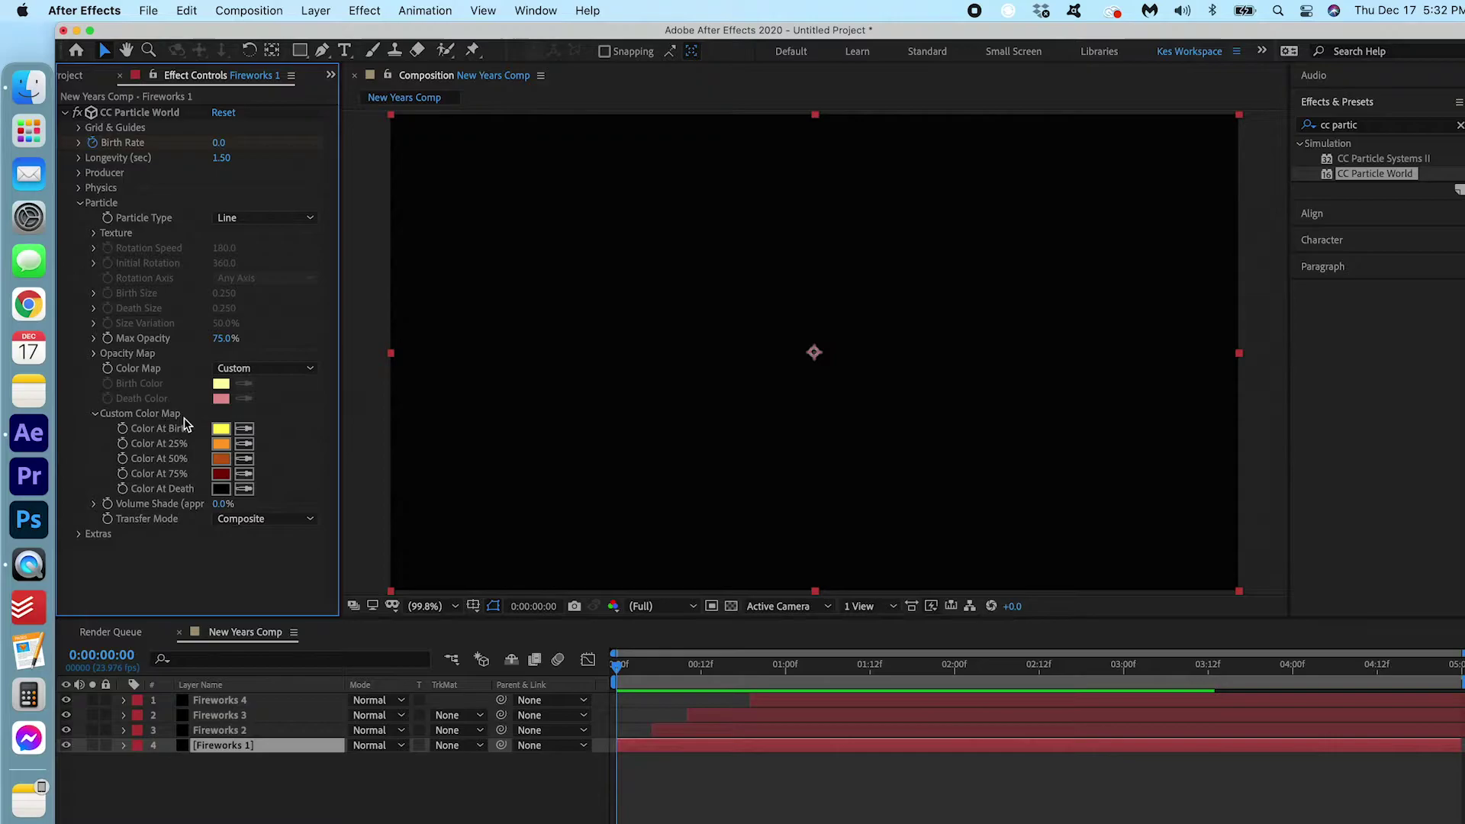
{"action": "left_click", "coordinate": [638, 665]}
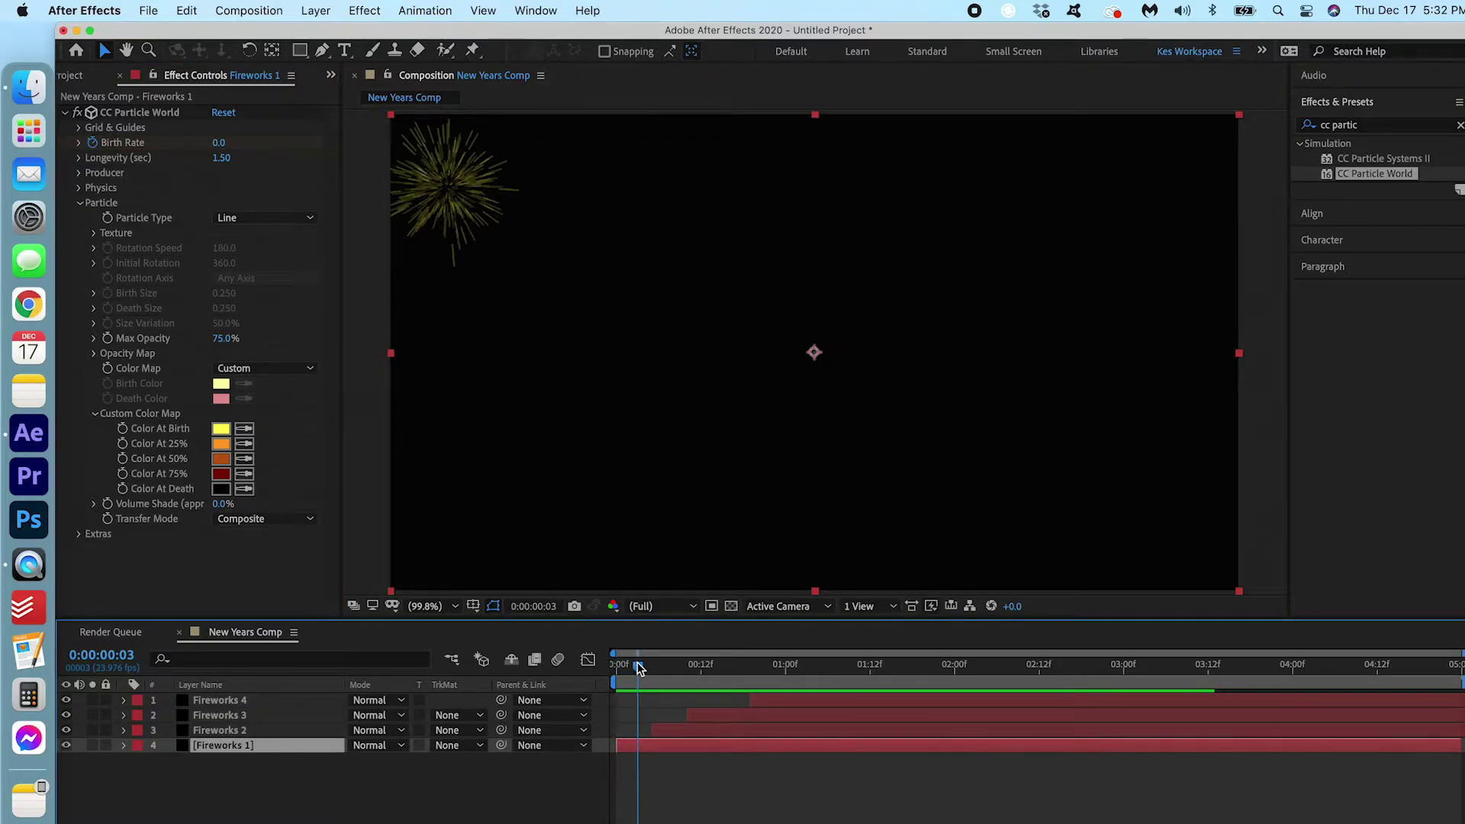
{"action": "left_click", "coordinate": [220, 430]}
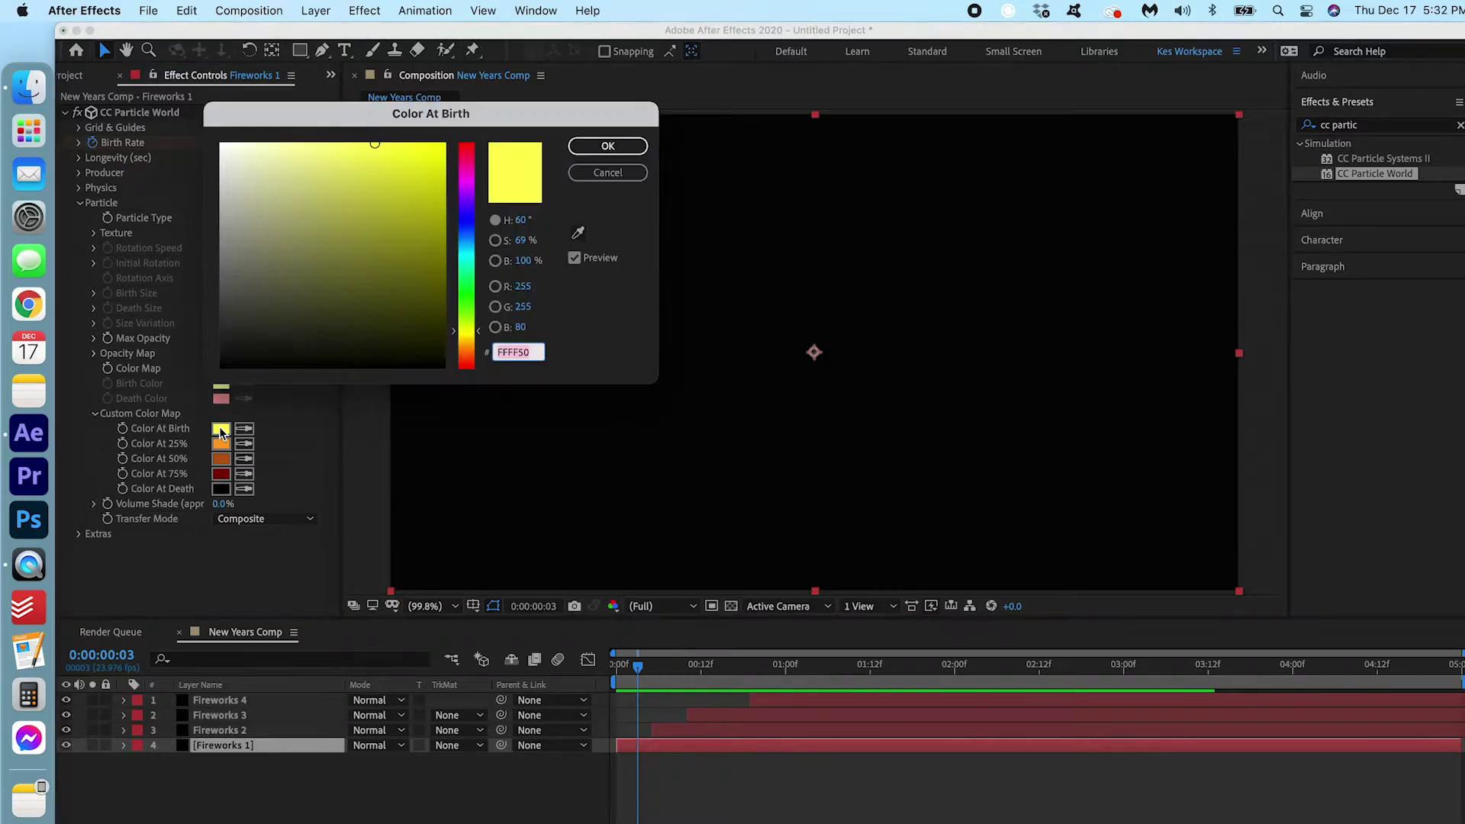
{"action": "left_click_drag", "start_coordinate": [463, 226], "coordinate": [463, 179]}
{"action": "left_click_drag", "start_coordinate": [248, 168], "coordinate": [273, 141]}
{"action": "left_click", "coordinate": [630, 146]}
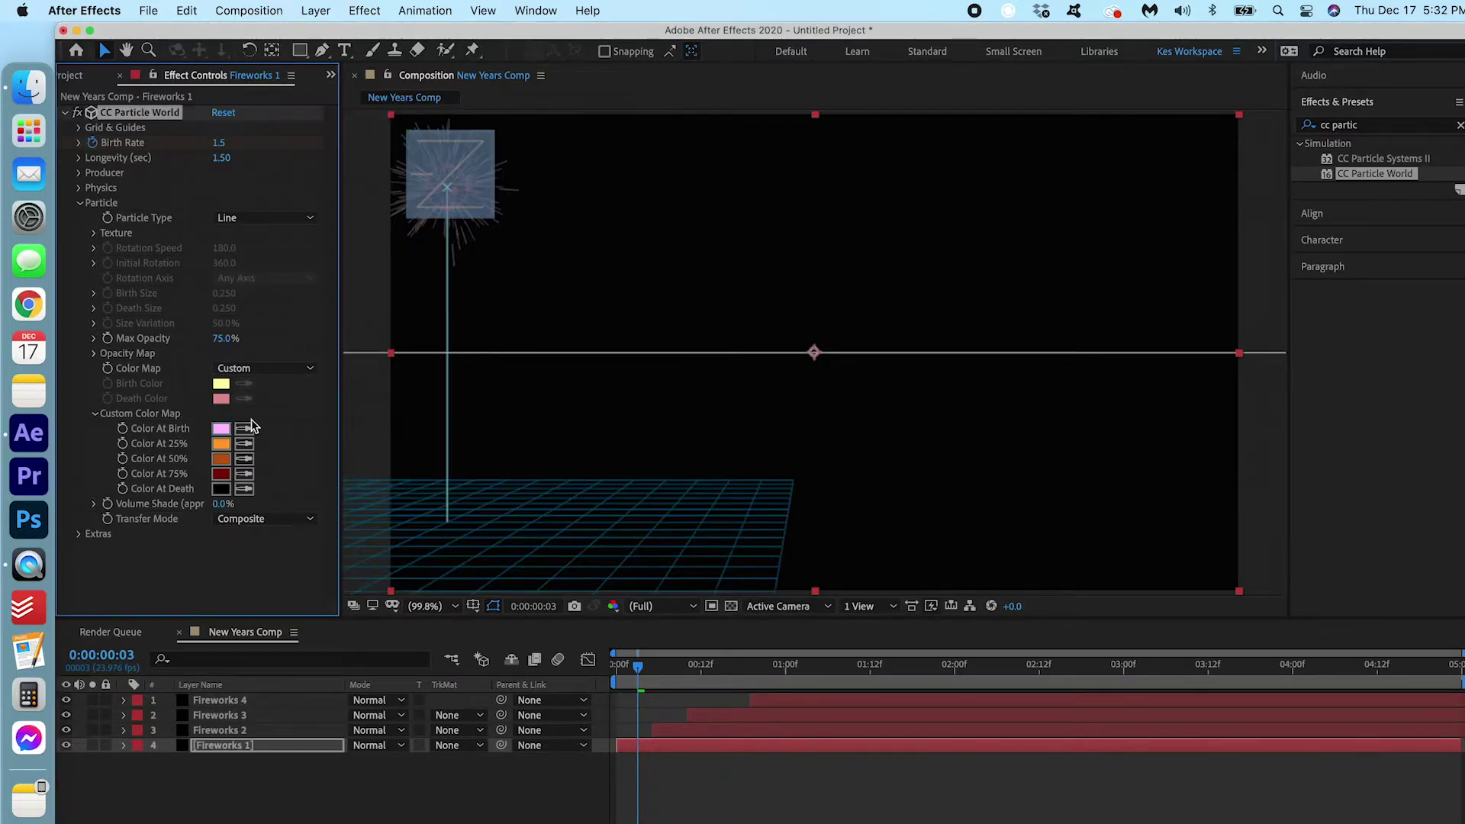
- Change the 25% and 50% colour map points to purple
{"action": "left_click", "coordinate": [221, 446]}
{"action": "left_click_drag", "start_coordinate": [461, 205], "coordinate": [384, 143]}
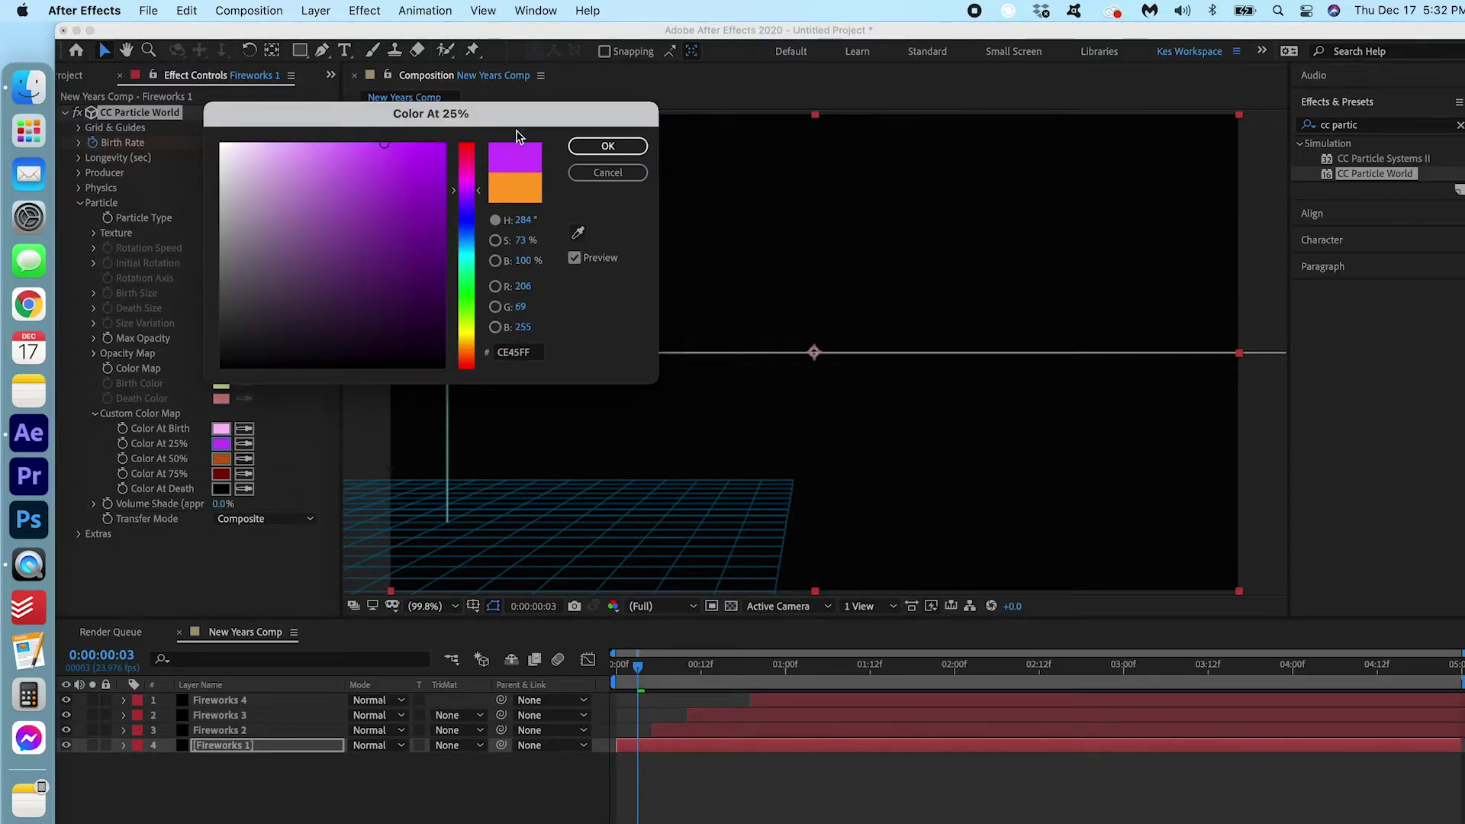
{"action": "left_click", "coordinate": [607, 146]}
{"action": "left_click", "coordinate": [221, 460]}
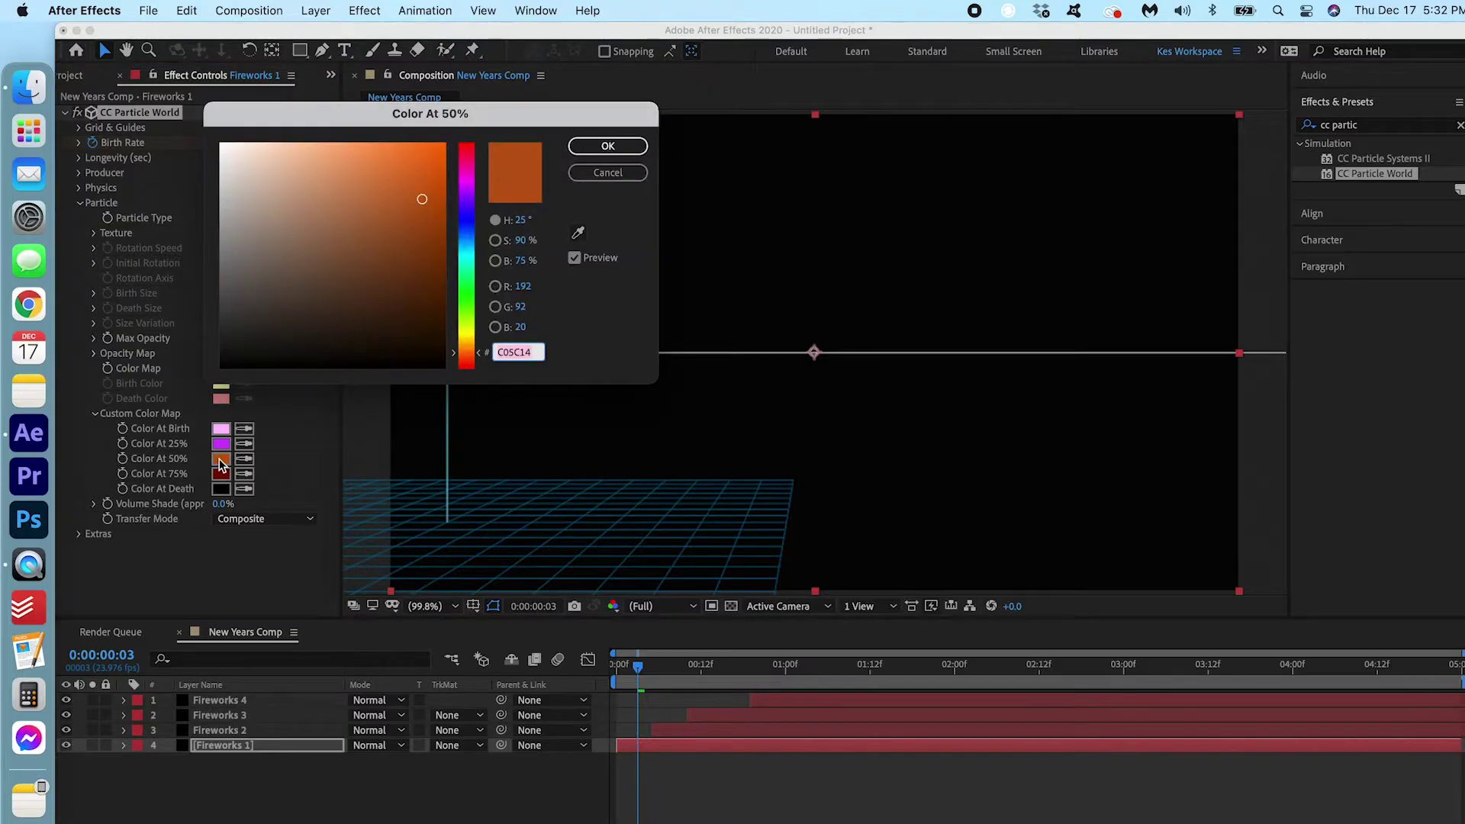
{"action": "left_click_drag", "start_coordinate": [463, 210], "coordinate": [440, 145]}
{"action": "left_click", "coordinate": [607, 146]}
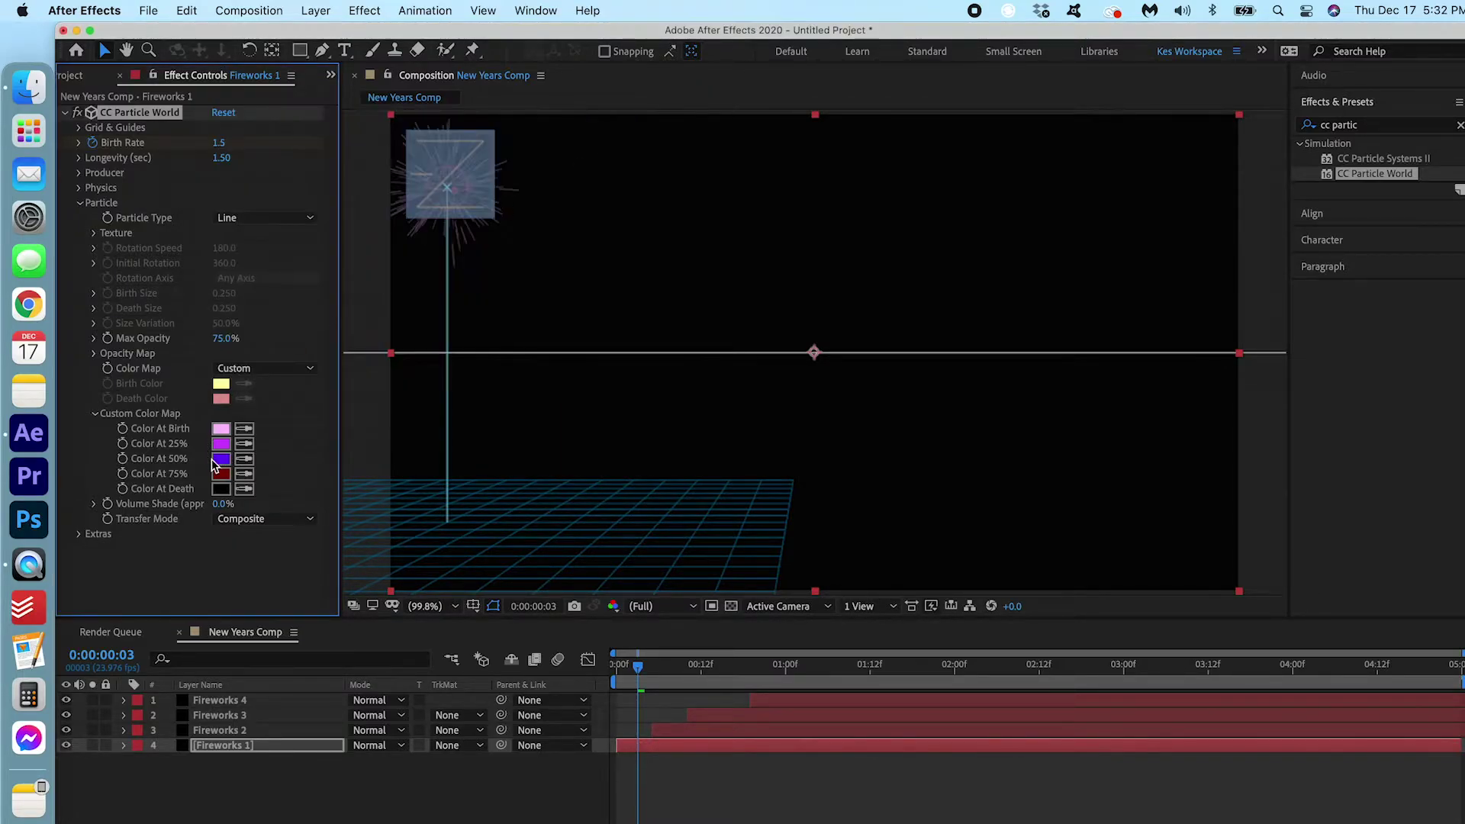
- Set the 75% colour to deep violet and preview from the first frame
{"action": "left_click", "coordinate": [220, 474]}
{"action": "left_click_drag", "start_coordinate": [468, 209], "coordinate": [468, 201]}
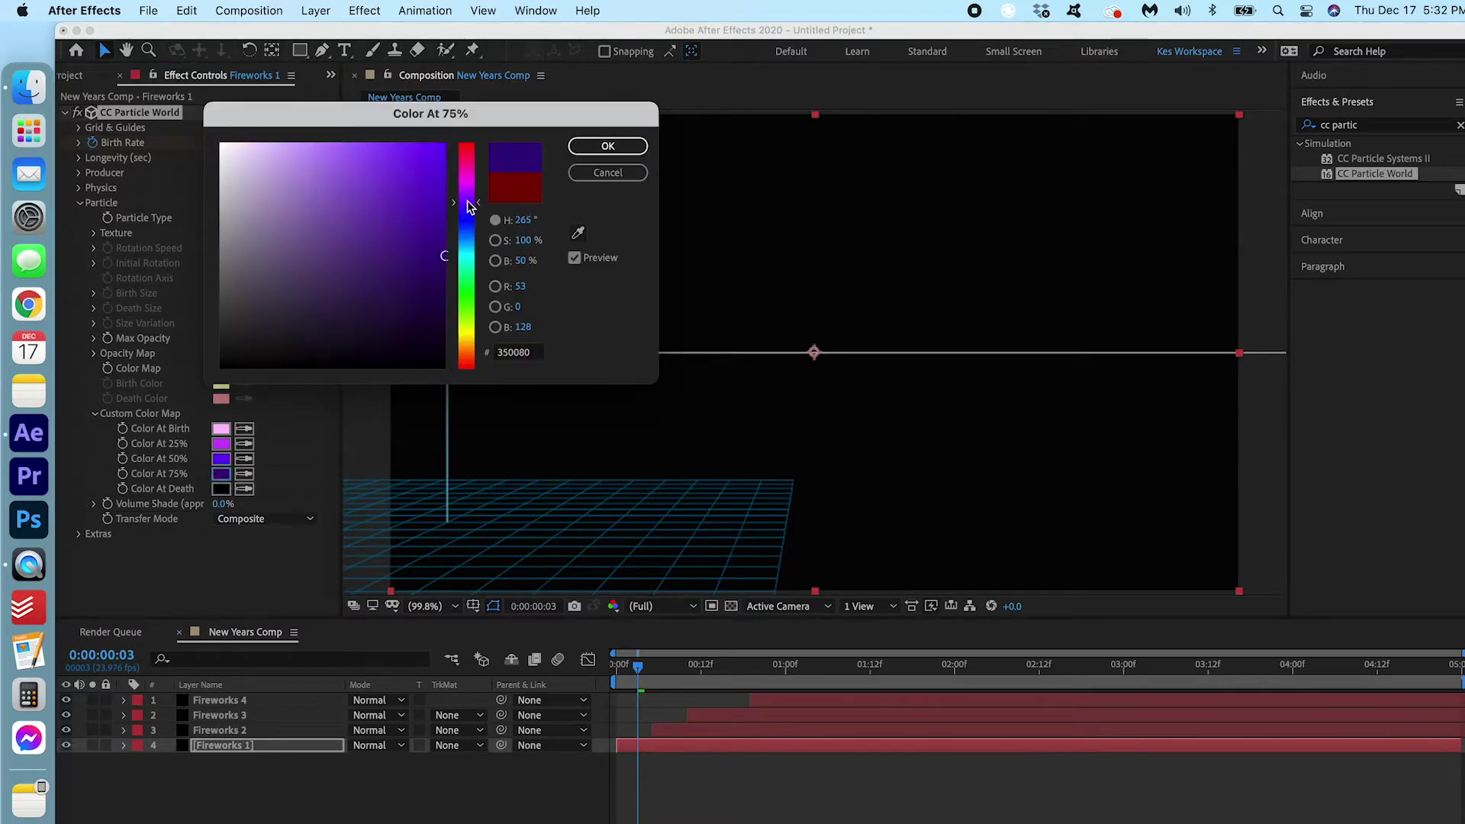
{"action": "left_click_drag", "start_coordinate": [397, 265], "coordinate": [445, 282]}
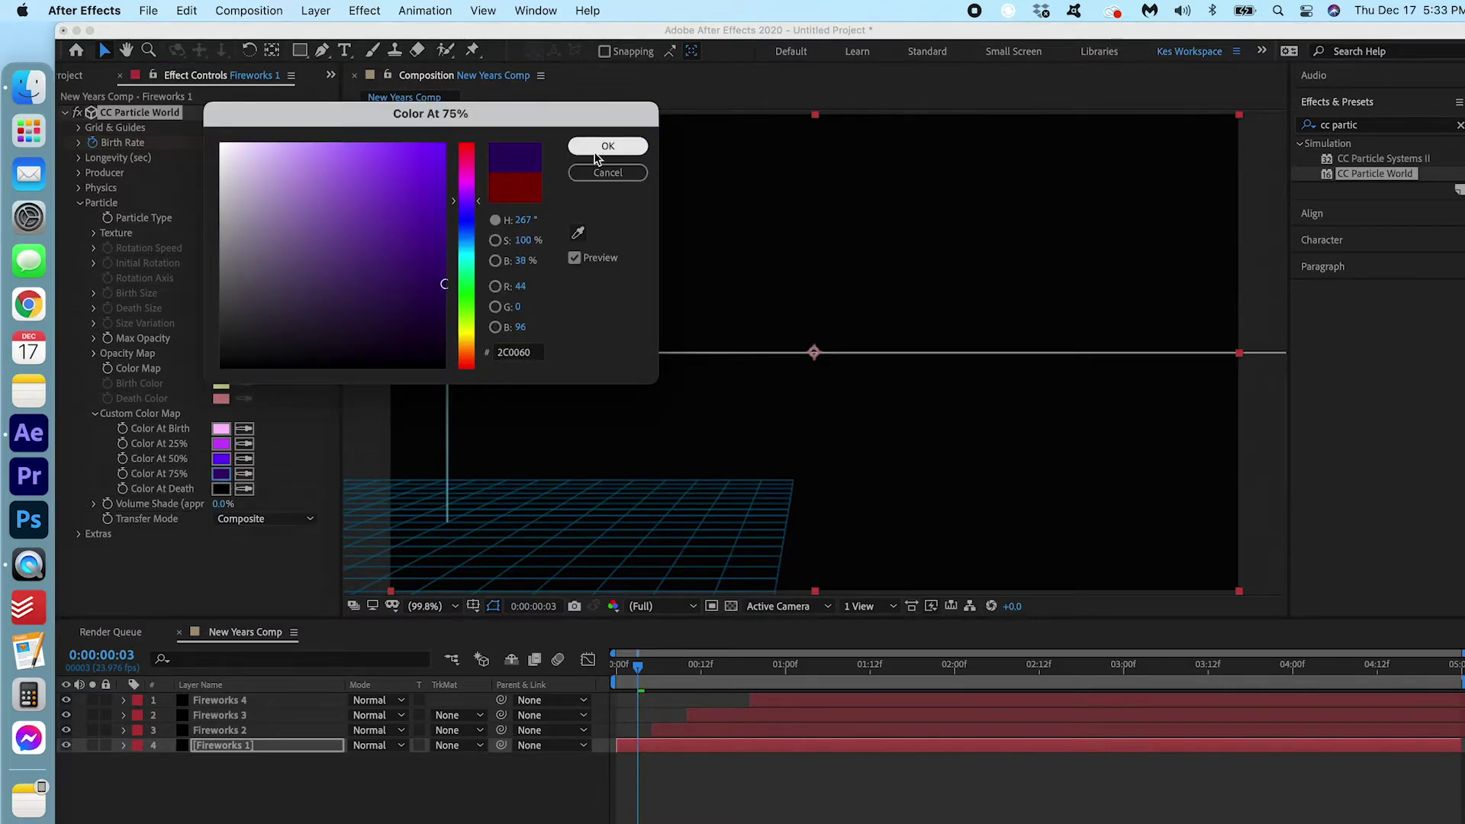
{"action": "left_click", "coordinate": [607, 146]}
{"action": "left_click_drag", "start_coordinate": [631, 661], "coordinate": [616, 661]}
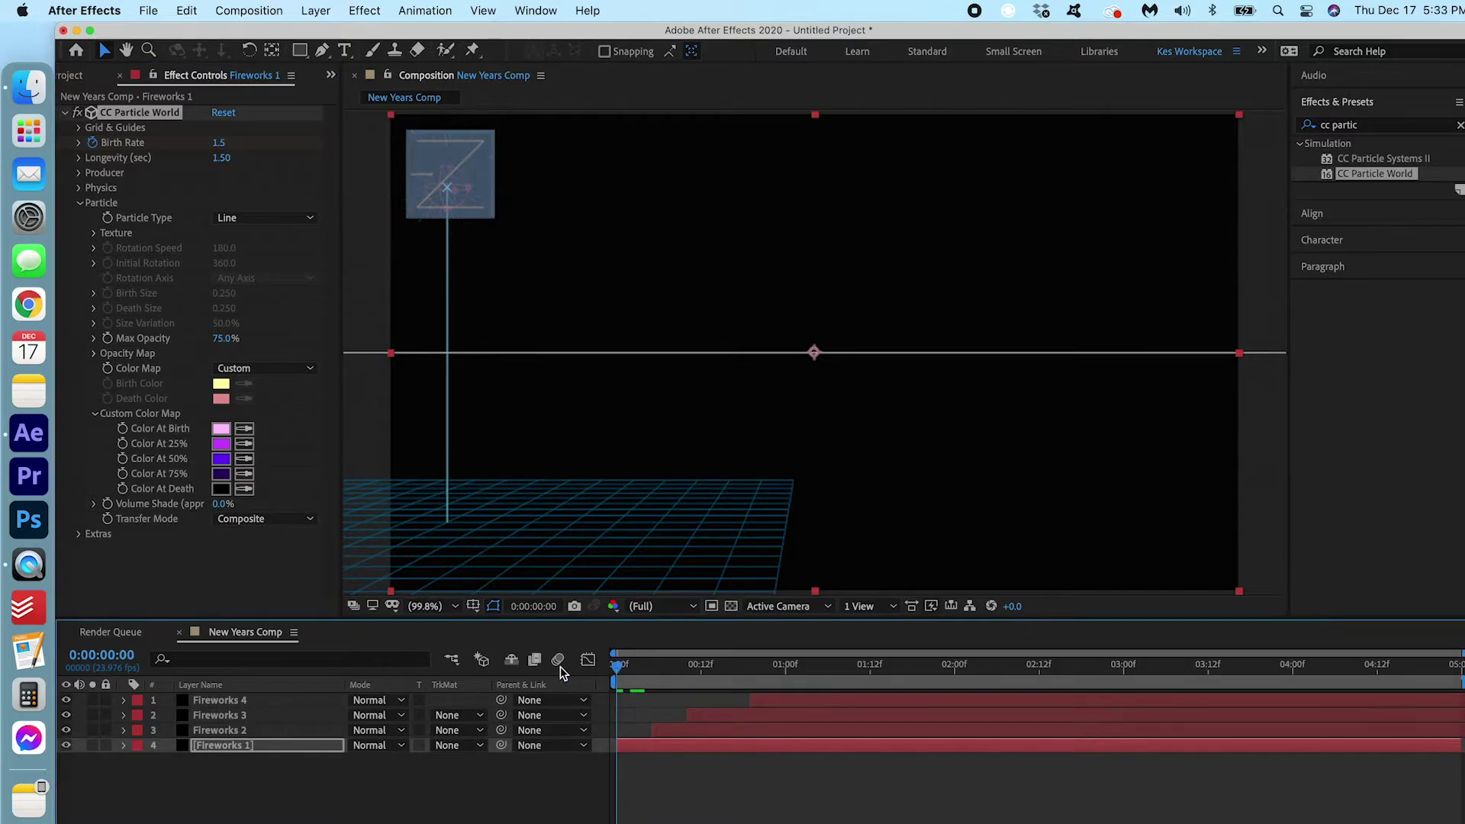
{"action": "key", "text": "space"}
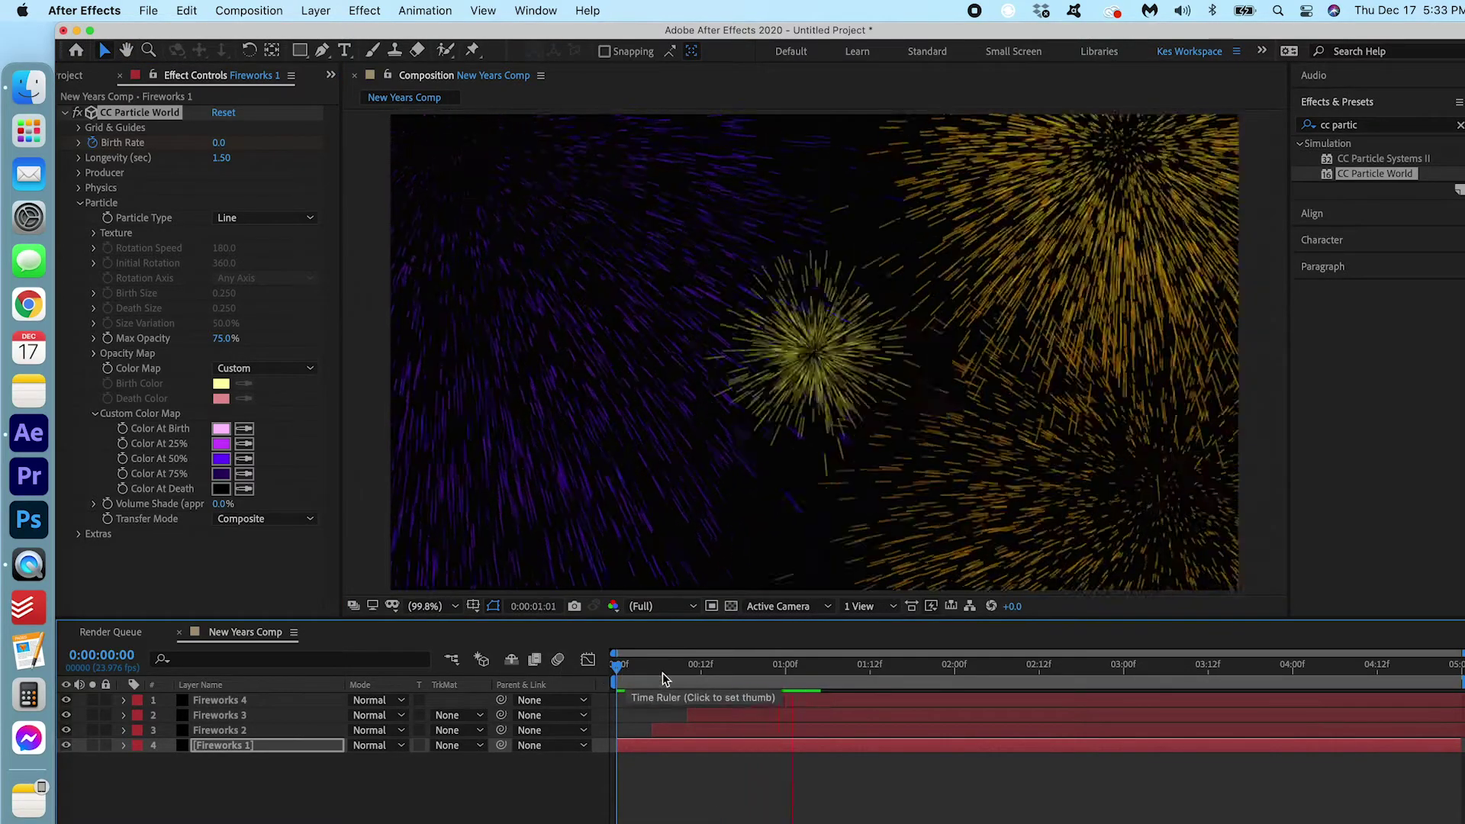
{"action": "key", "text": "space"}
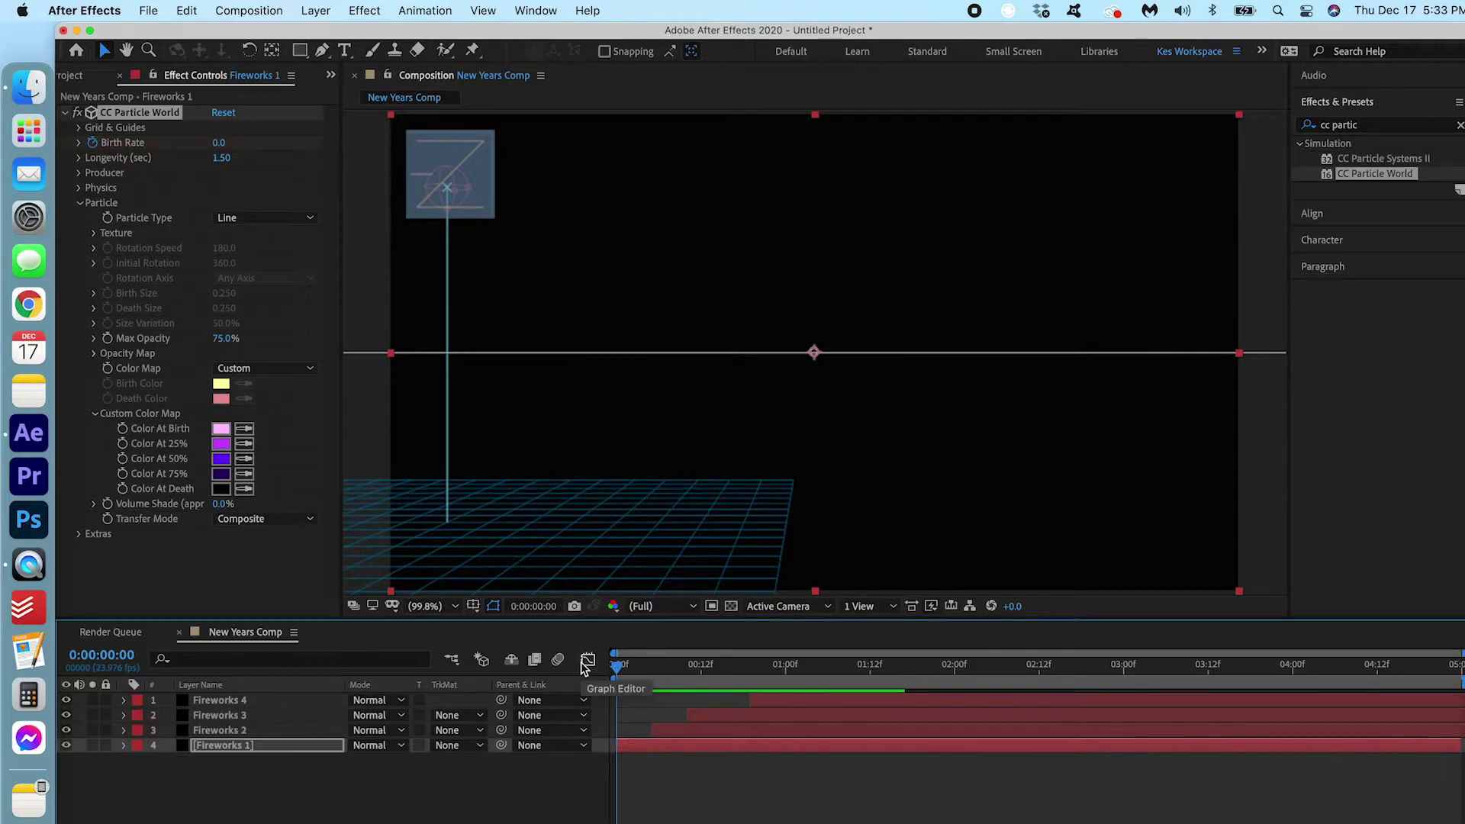
- At frame 12, set Fireworks 2's birth colour to cyan and pick its 25% colour
{"action": "left_click_drag", "start_coordinate": [614, 666], "coordinate": [698, 675]}
{"action": "key", "text": "super+Up"}
{"action": "left_click", "coordinate": [221, 428]}
{"action": "left_click_drag", "start_coordinate": [466, 331], "coordinate": [466, 257]}
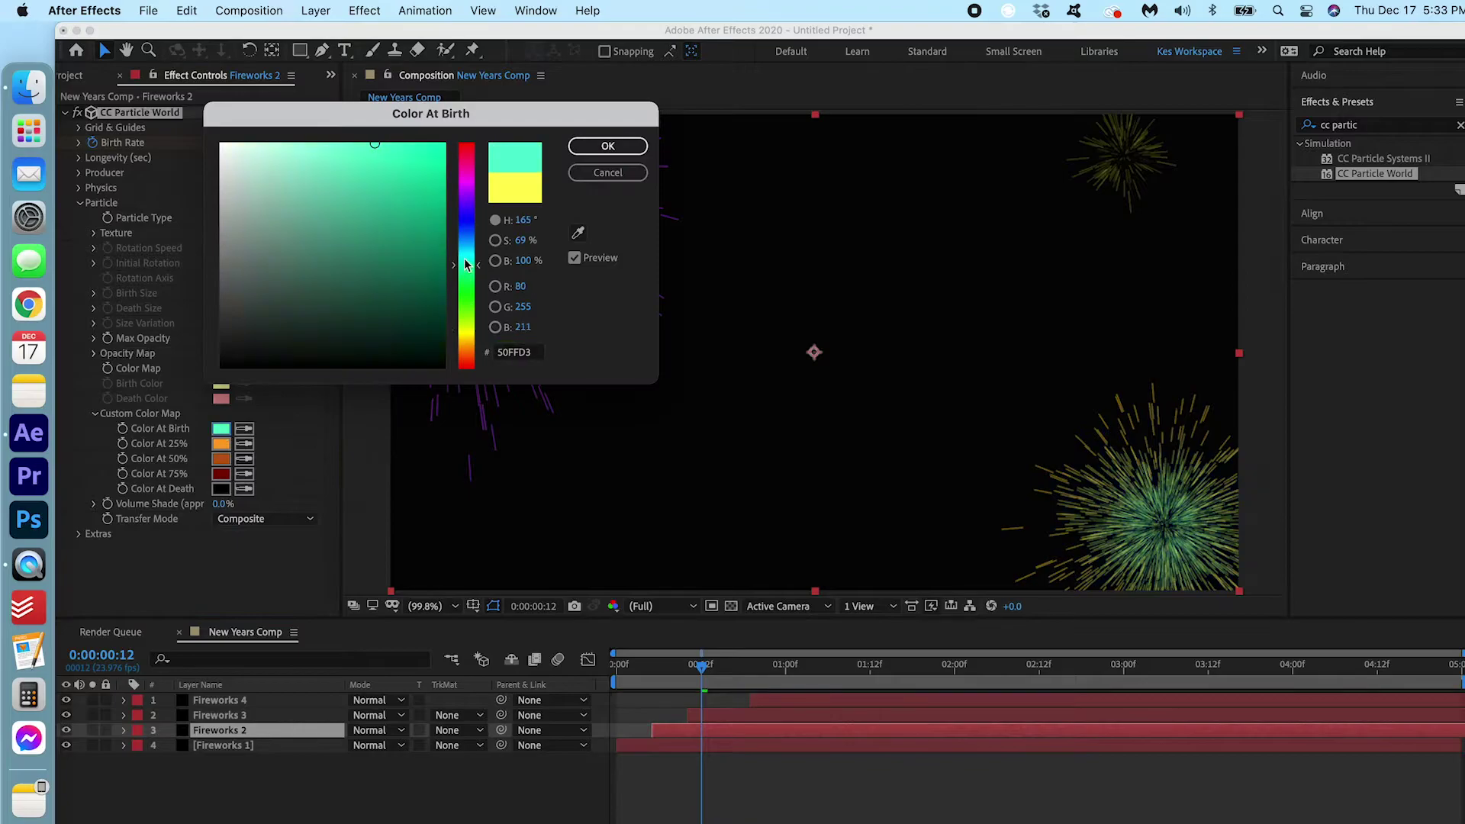
{"action": "left_click", "coordinate": [344, 167]}
{"action": "left_click", "coordinate": [608, 146]}
{"action": "left_click", "coordinate": [220, 444]}
{"action": "left_click", "coordinate": [432, 155]}
{"action": "left_click", "coordinate": [604, 146]}
- Give Fireworks 2's 50% point a green colour and its 75% point an olive shade
{"action": "left_click", "coordinate": [220, 458]}
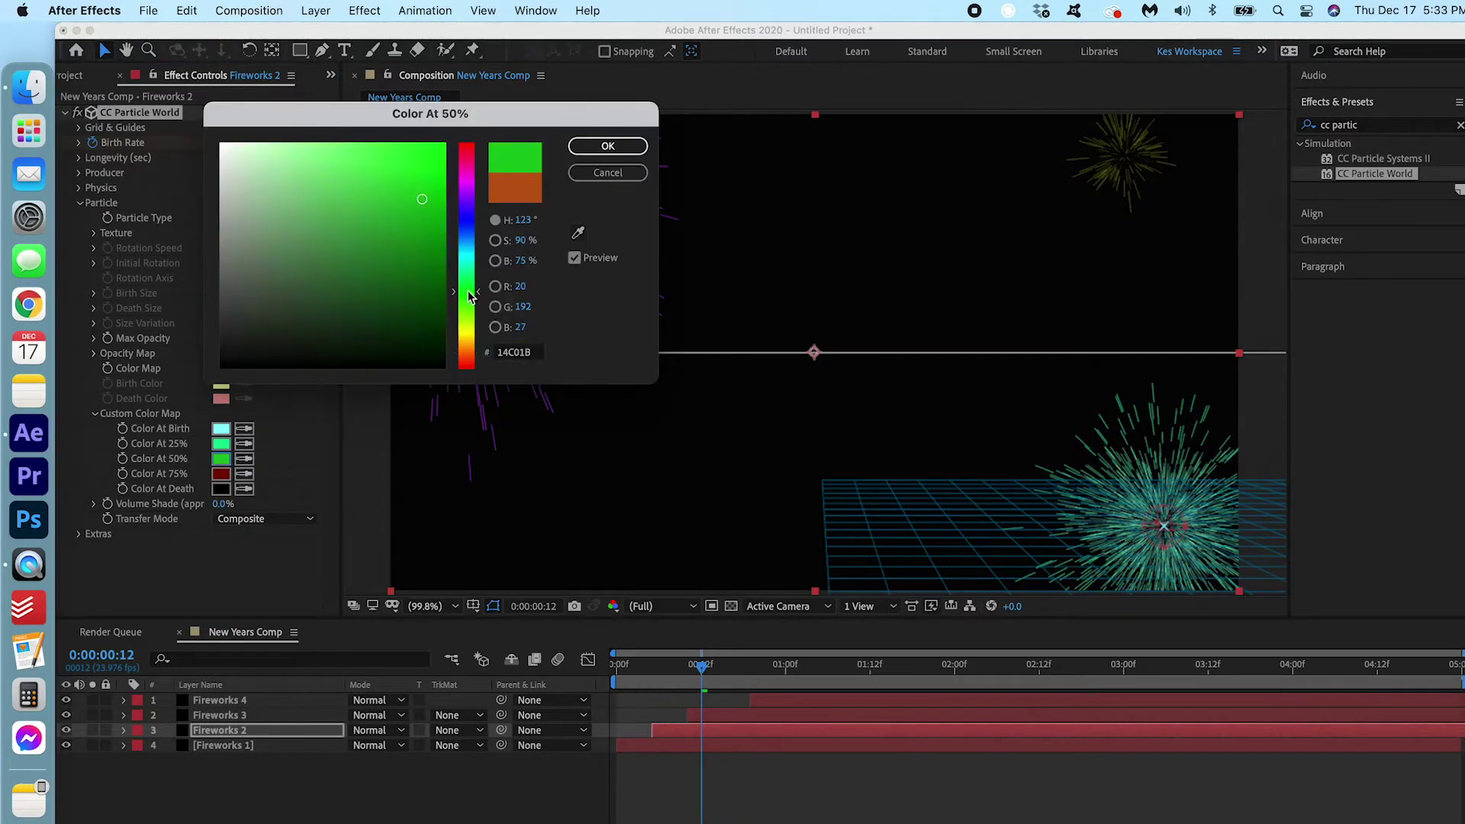
{"action": "left_click", "coordinate": [441, 200]}
{"action": "left_click", "coordinate": [608, 146]}
{"action": "left_click", "coordinate": [220, 473]}
{"action": "left_click", "coordinate": [467, 316]}
{"action": "left_click", "coordinate": [442, 281]}
{"action": "left_click", "coordinate": [466, 332]}
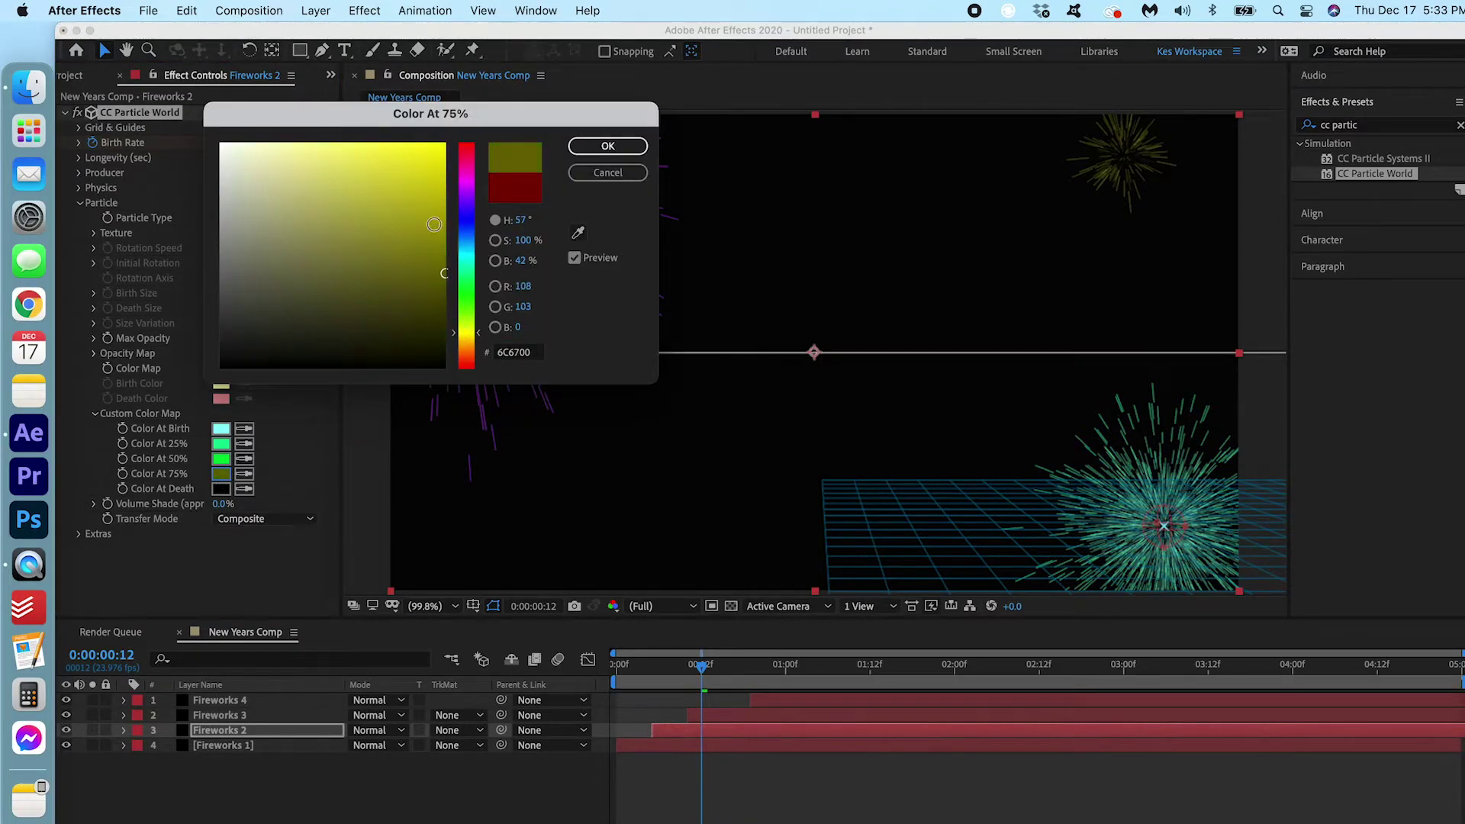
{"action": "left_click", "coordinate": [441, 229]}
{"action": "left_click", "coordinate": [608, 146]}
- Set Fireworks 3's birth colour to pale yellow and its 25% colour to yellow
{"action": "left_click", "coordinate": [733, 714]}
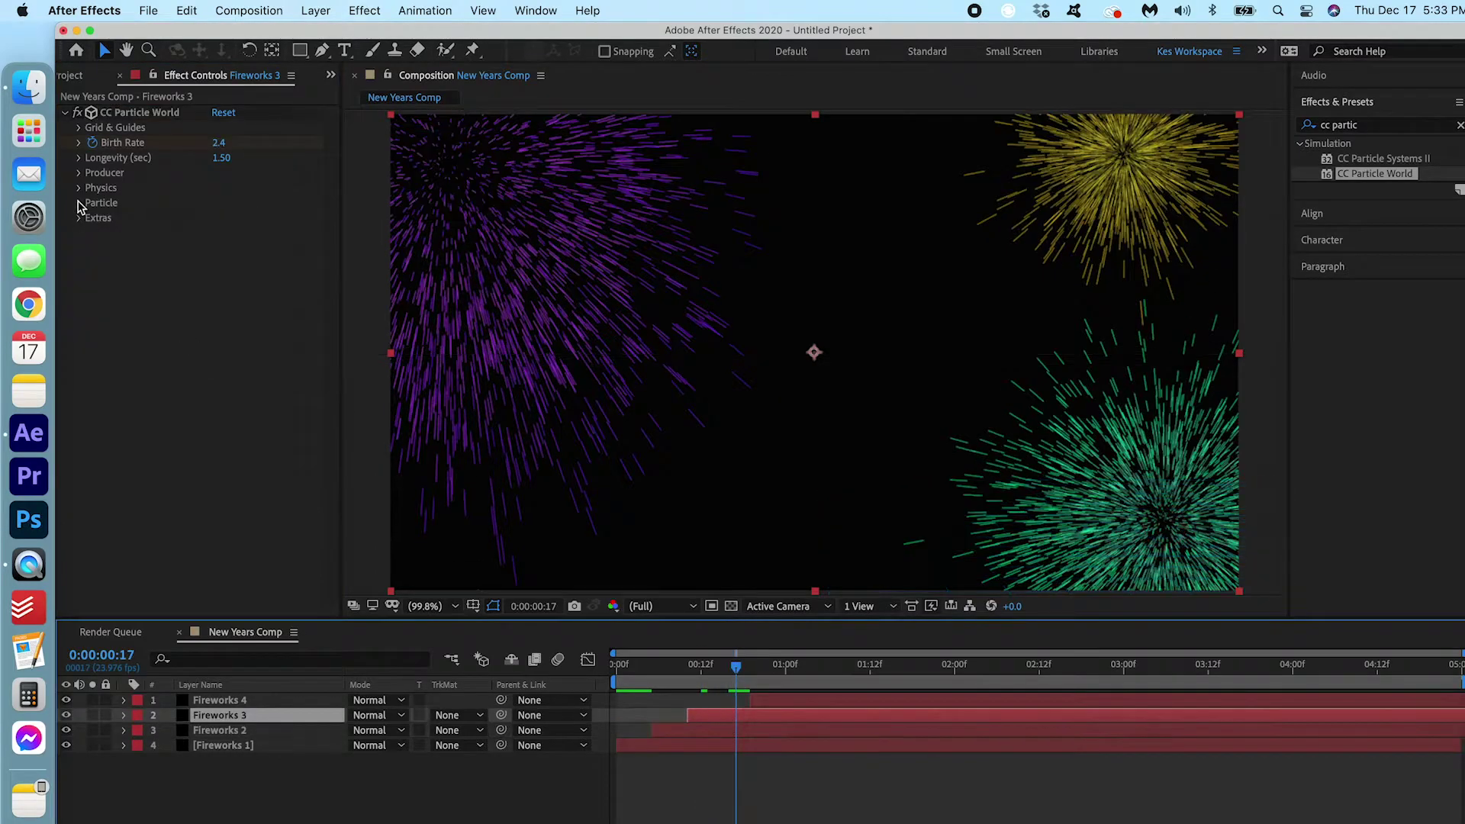
{"action": "left_click", "coordinate": [79, 202]}
{"action": "left_click", "coordinate": [221, 428]}
{"action": "left_click", "coordinate": [608, 146]}
{"action": "left_click", "coordinate": [220, 443]}
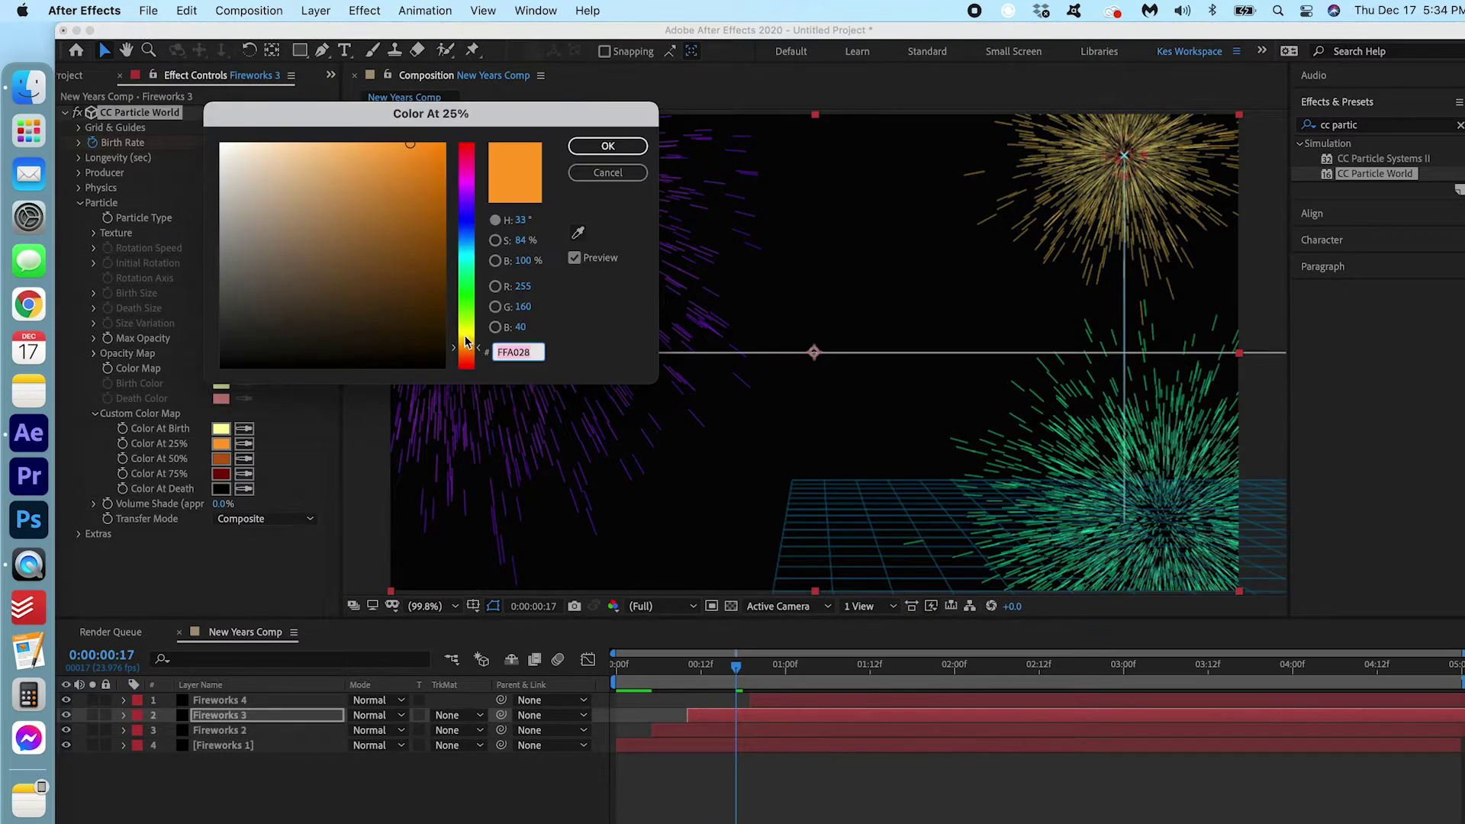
{"action": "left_click", "coordinate": [466, 332]}
{"action": "left_click", "coordinate": [608, 146]}
- Make Fireworks 3's 50% colour yellow and 75% colour gold, then preview
{"action": "left_click", "coordinate": [221, 457]}
{"action": "left_click", "coordinate": [466, 332]}
{"action": "left_click", "coordinate": [444, 231]}
{"action": "left_click", "coordinate": [444, 146]}
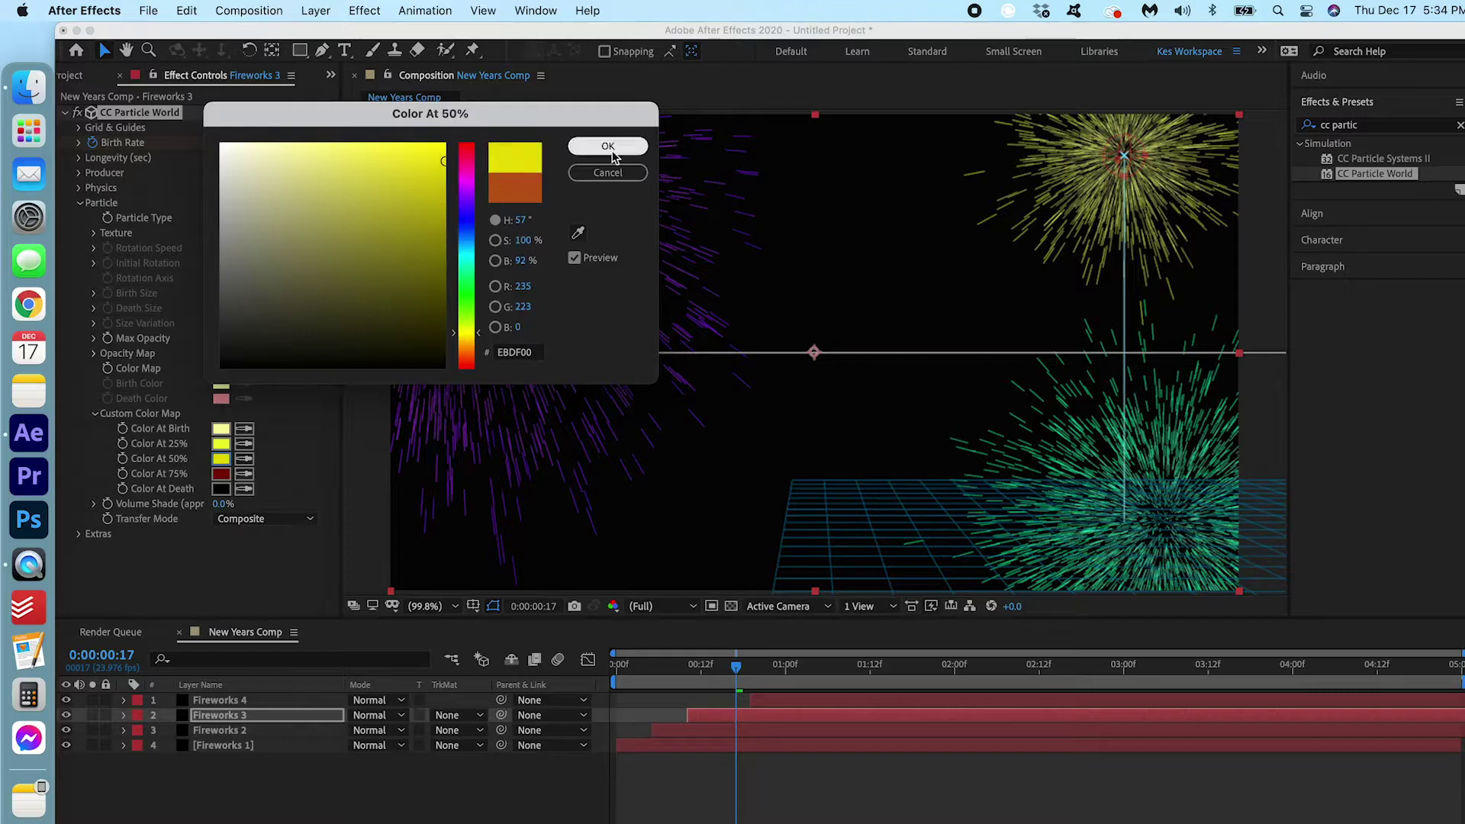
{"action": "left_click", "coordinate": [608, 146]}
{"action": "left_click", "coordinate": [221, 473]}
{"action": "left_click", "coordinate": [466, 342]}
{"action": "left_click", "coordinate": [444, 207]}
{"action": "left_click", "coordinate": [608, 146]}
{"action": "key", "text": "space"}
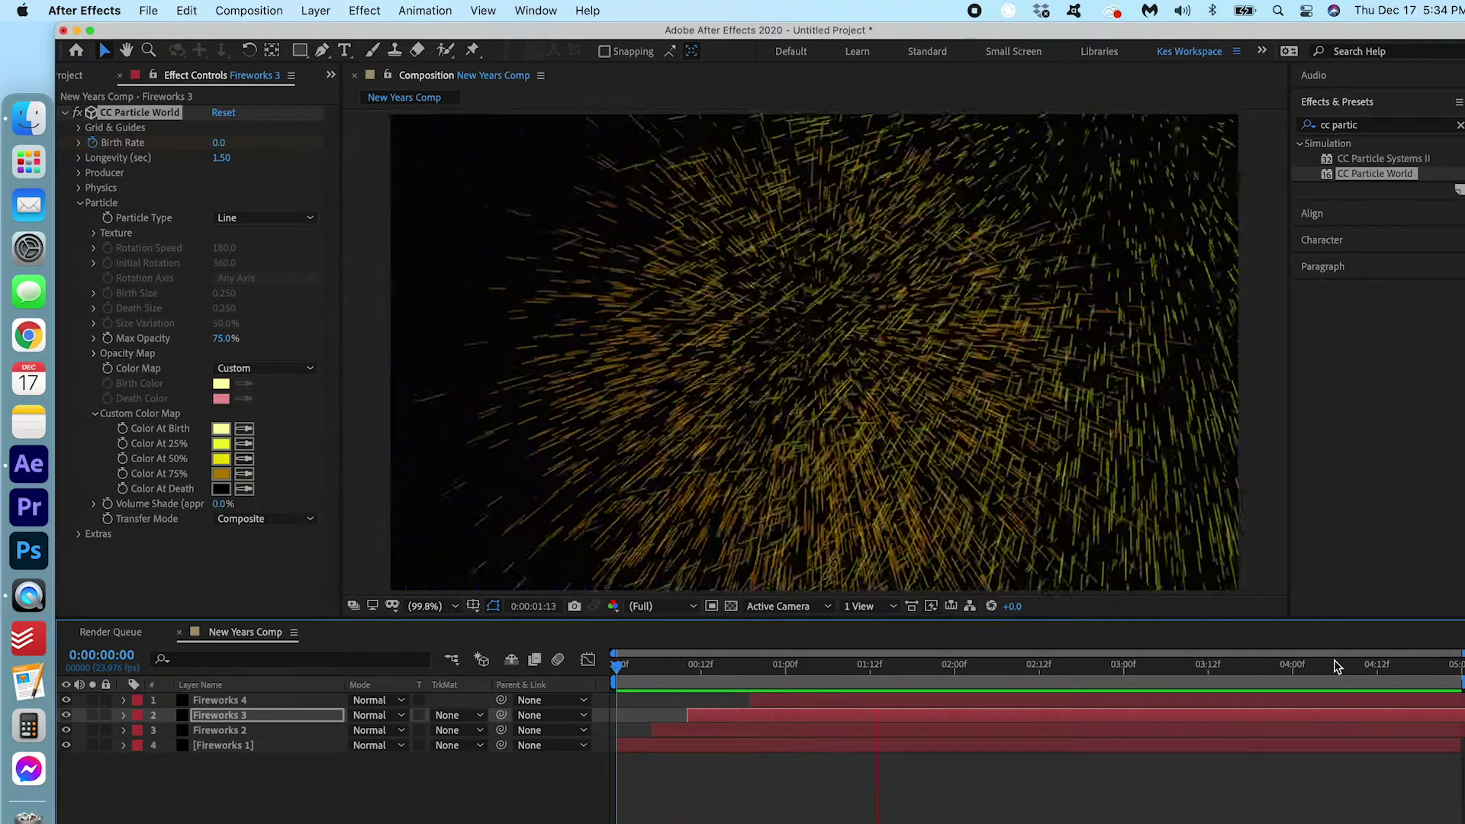
- Stop the preview and add a text layer reading 'Happy New Years' at the comp centre
{"action": "key", "text": "space"}
{"action": "left_click", "coordinate": [370, 784]}
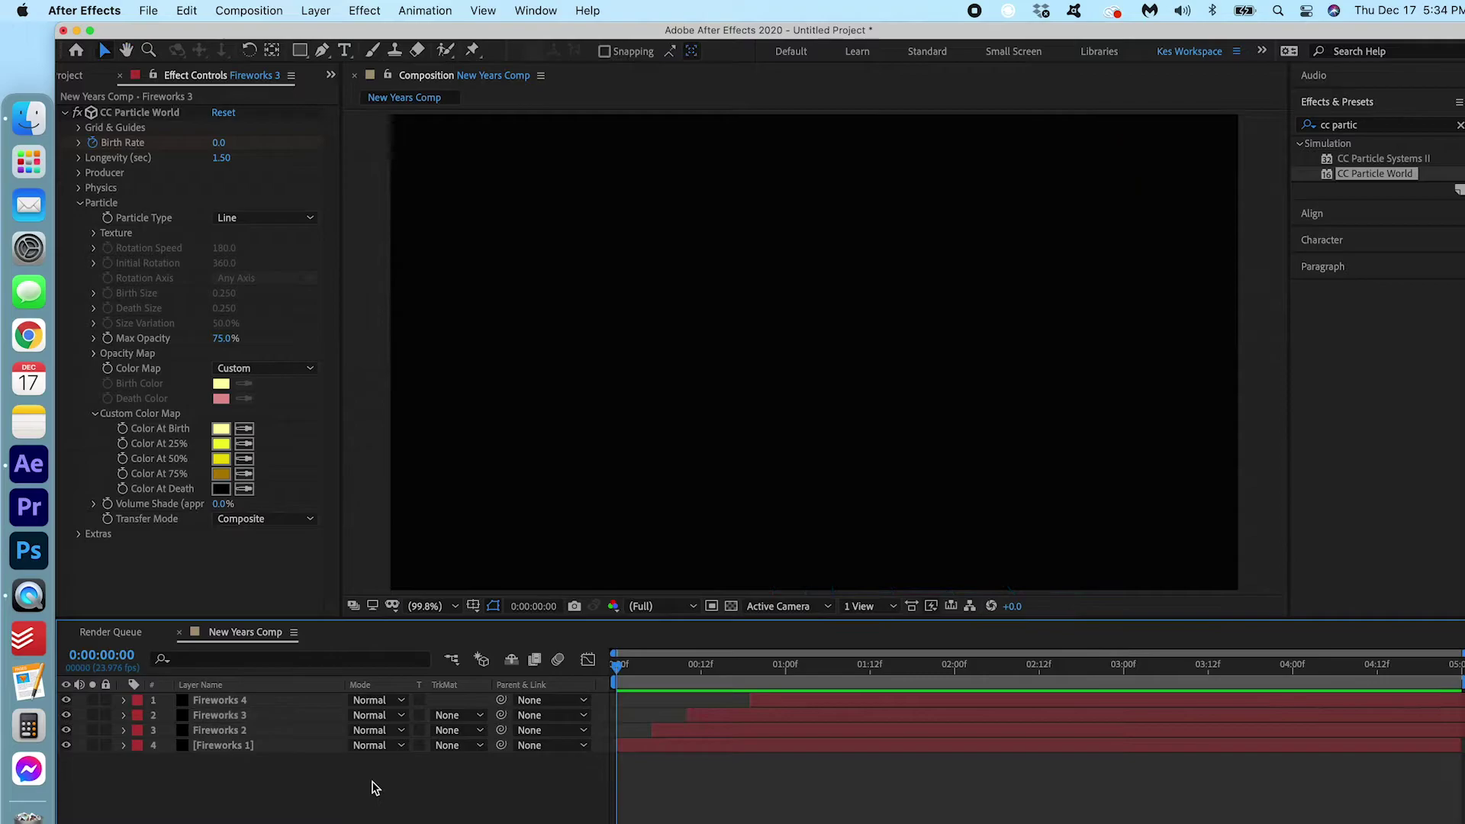
{"action": "left_click", "coordinate": [343, 51]}
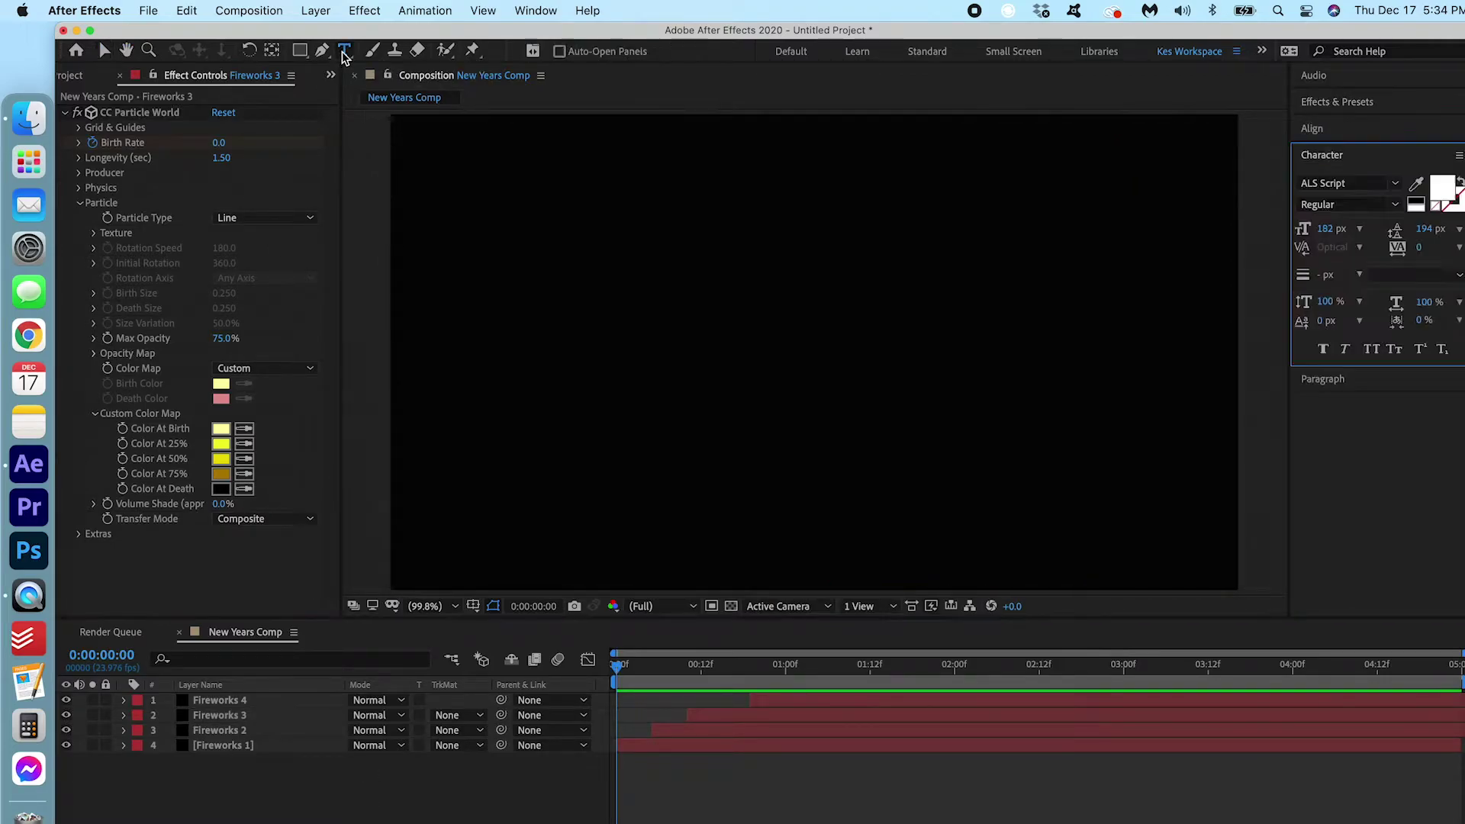
{"action": "left_click", "coordinate": [733, 357]}
{"action": "type", "text": "H"}
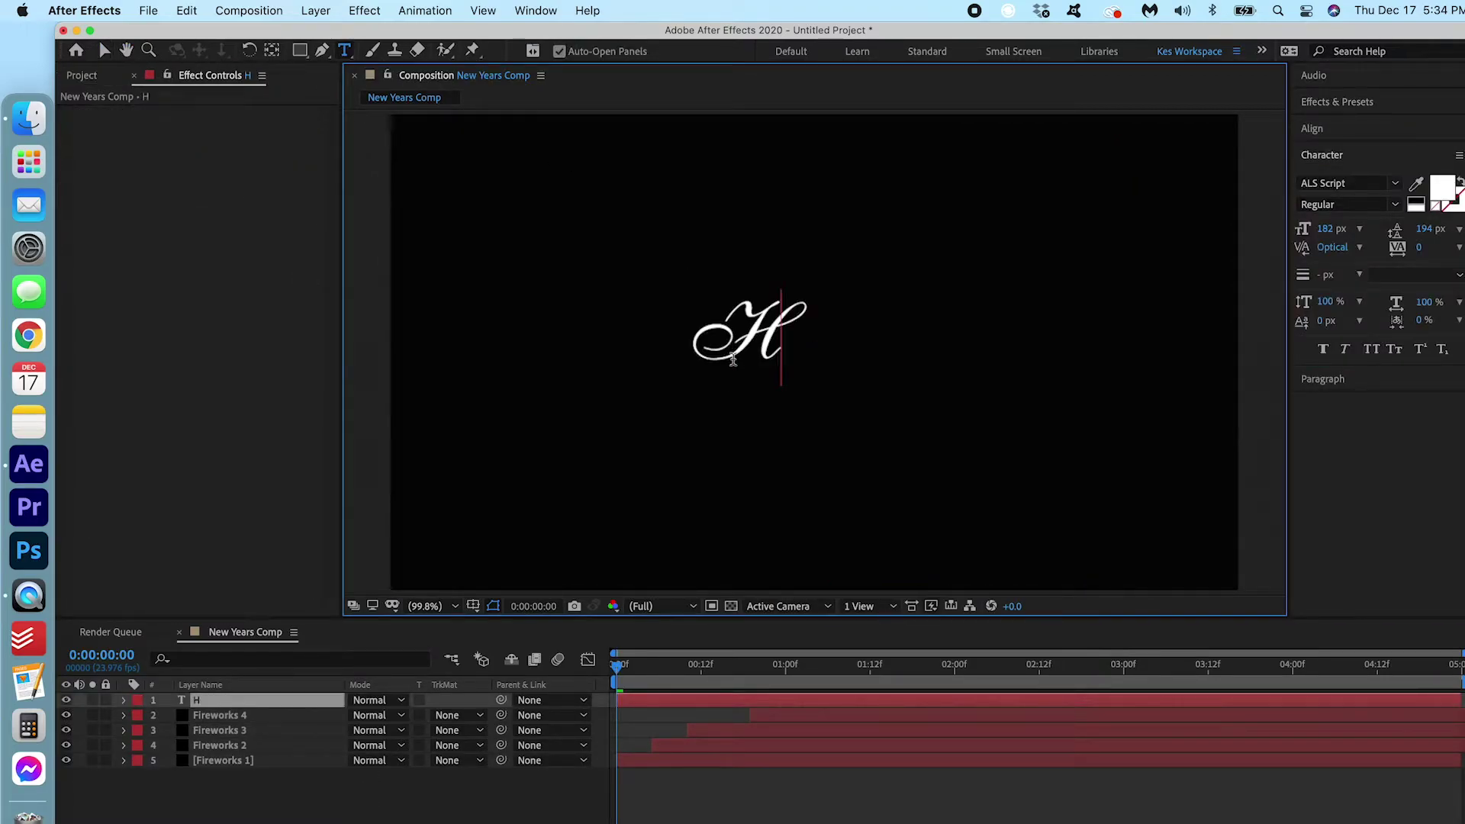
{"action": "type", "text": "appy New Years"}
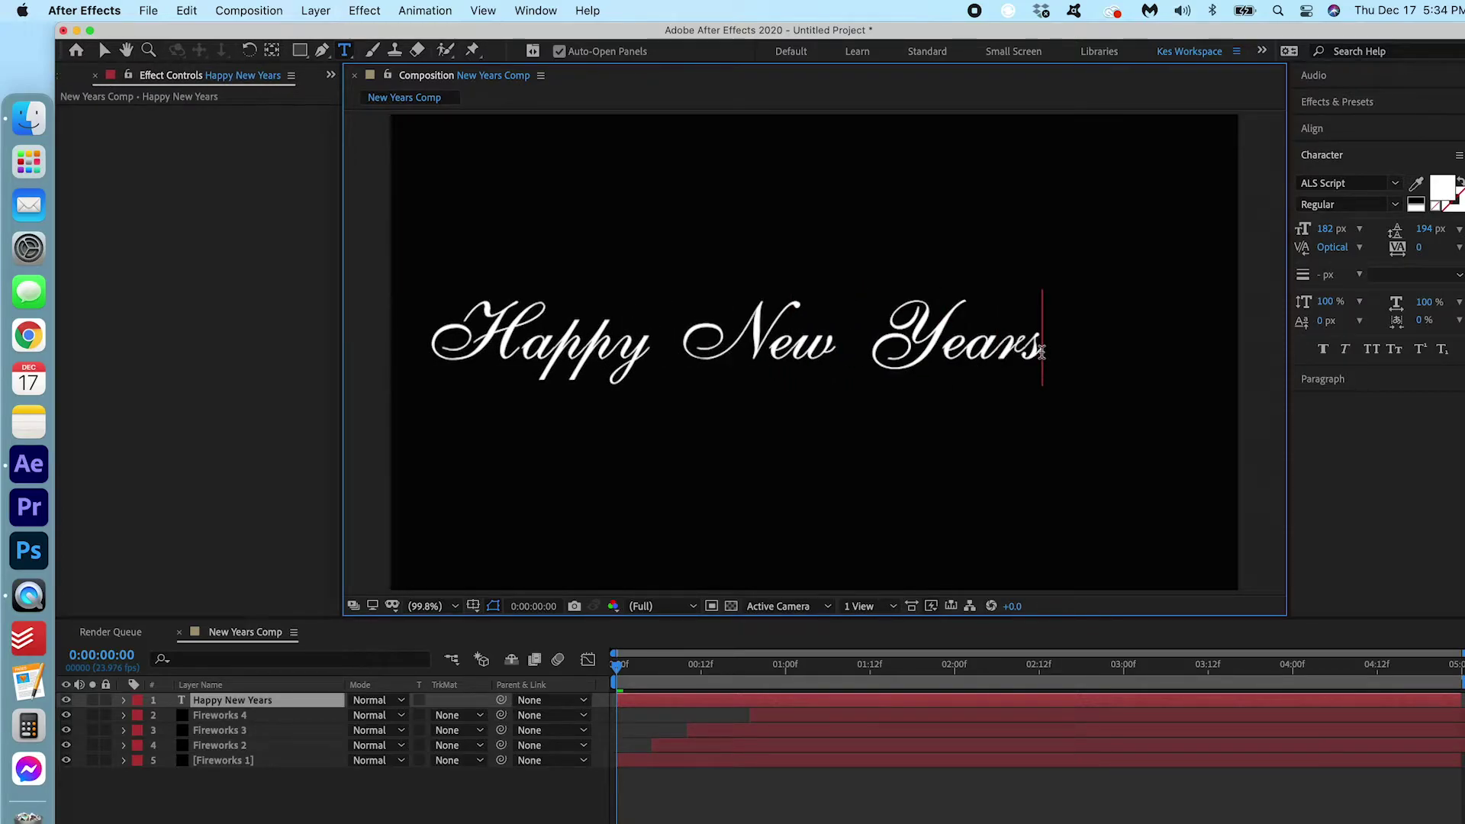
- Select the title text and keep its font as ALS Script
{"action": "left_click_drag", "start_coordinate": [1042, 351], "coordinate": [426, 351]}
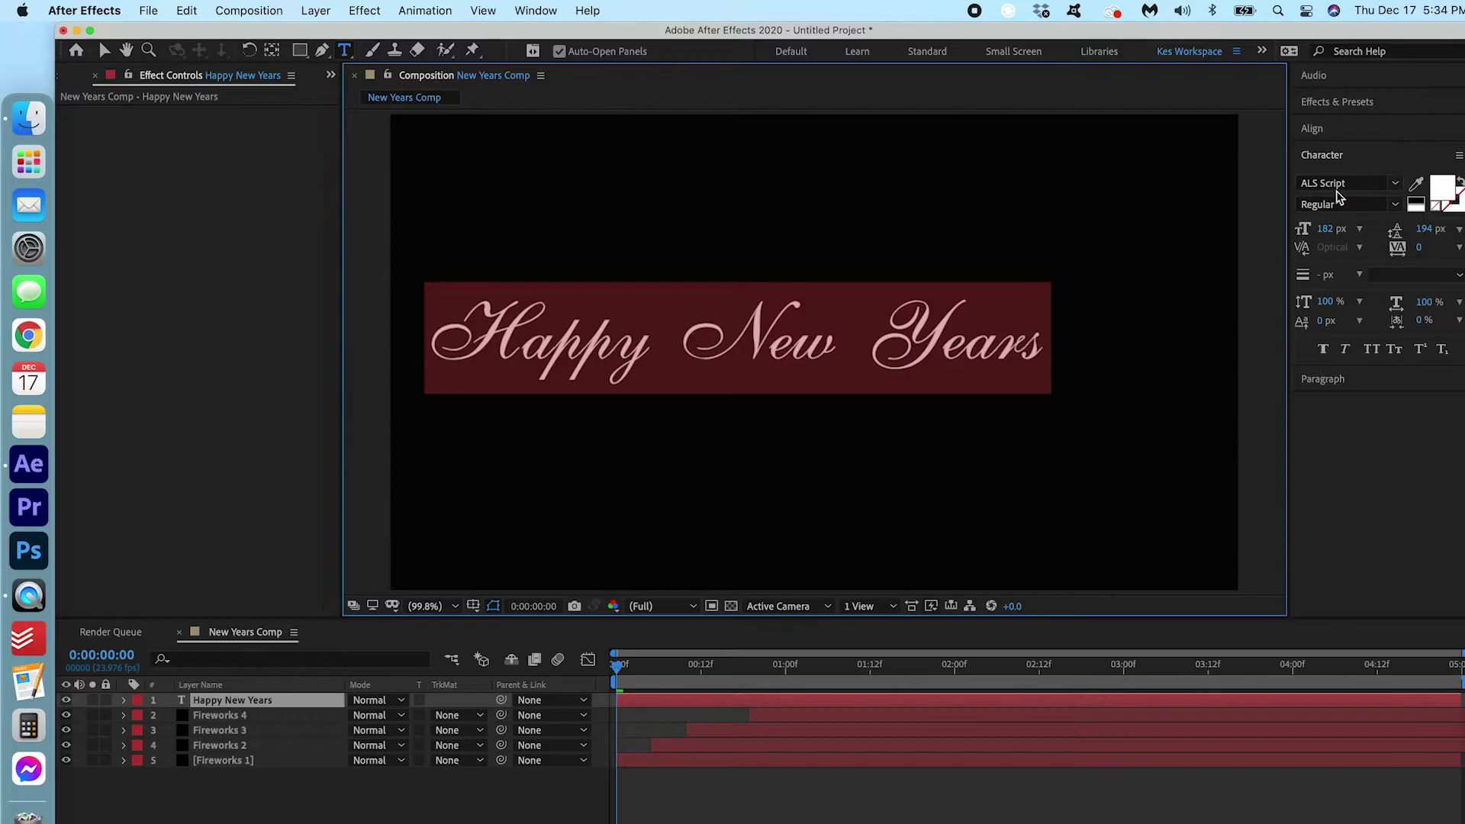
{"action": "left_click", "coordinate": [1395, 185]}
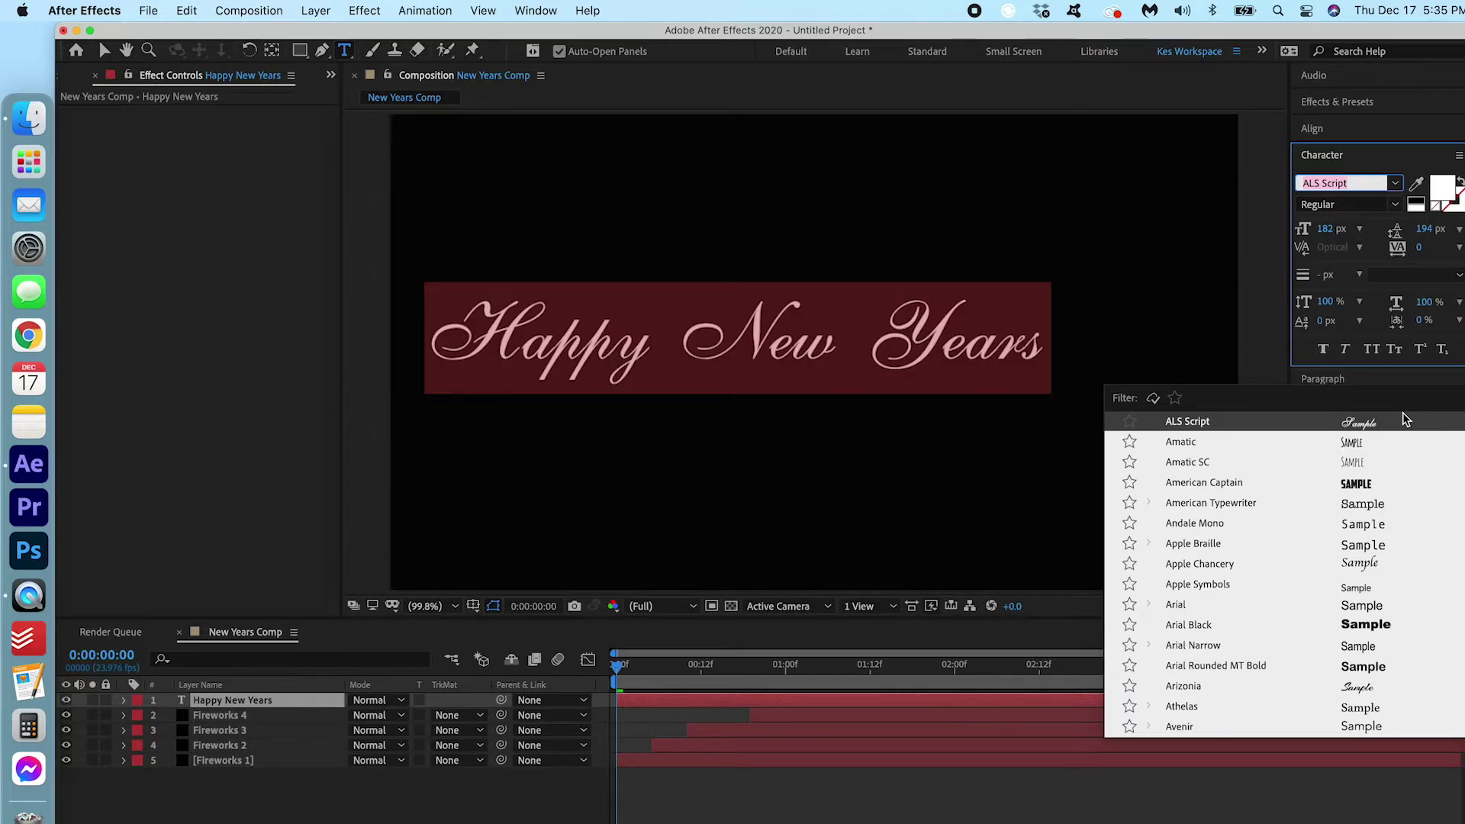
{"action": "left_click", "coordinate": [1321, 422]}
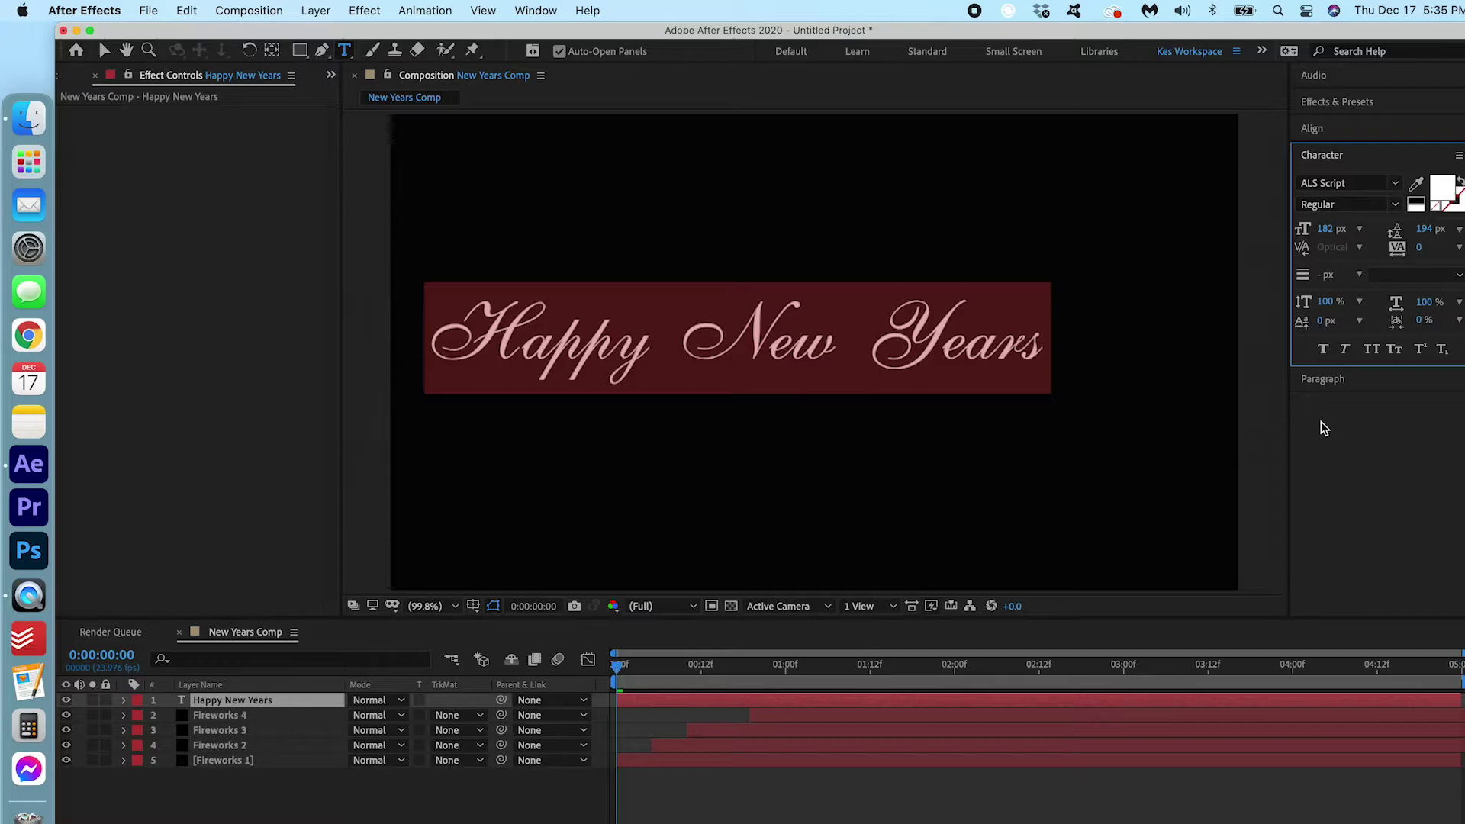
- Centre the title horizontally and vertically in the composition
{"action": "left_click", "coordinate": [1387, 136]}
{"action": "left_click", "coordinate": [1337, 173]}
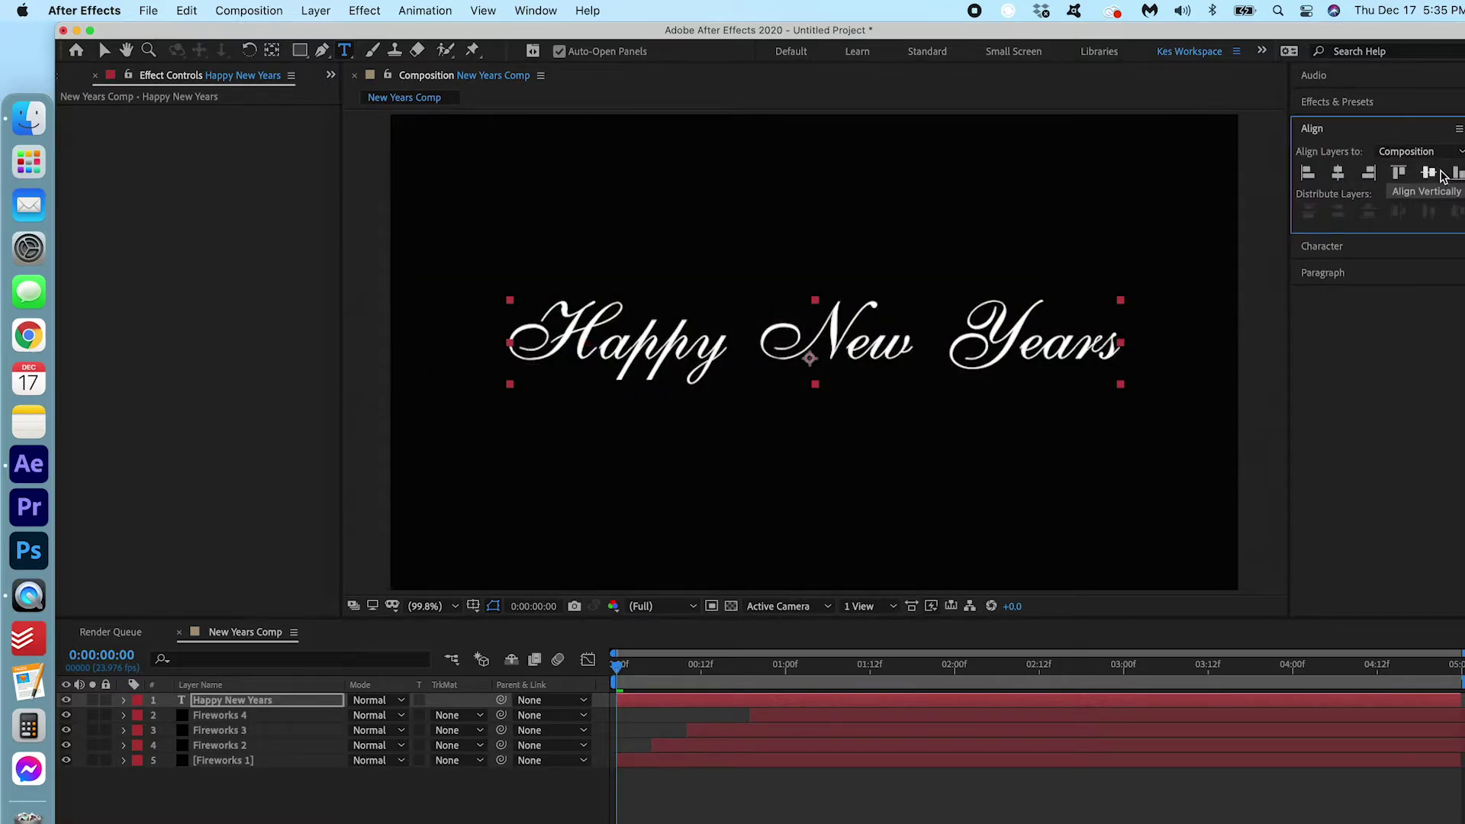
{"action": "left_click", "coordinate": [1440, 173]}
{"action": "left_click", "coordinate": [1412, 131]}
{"action": "left_click", "coordinate": [1396, 157]}
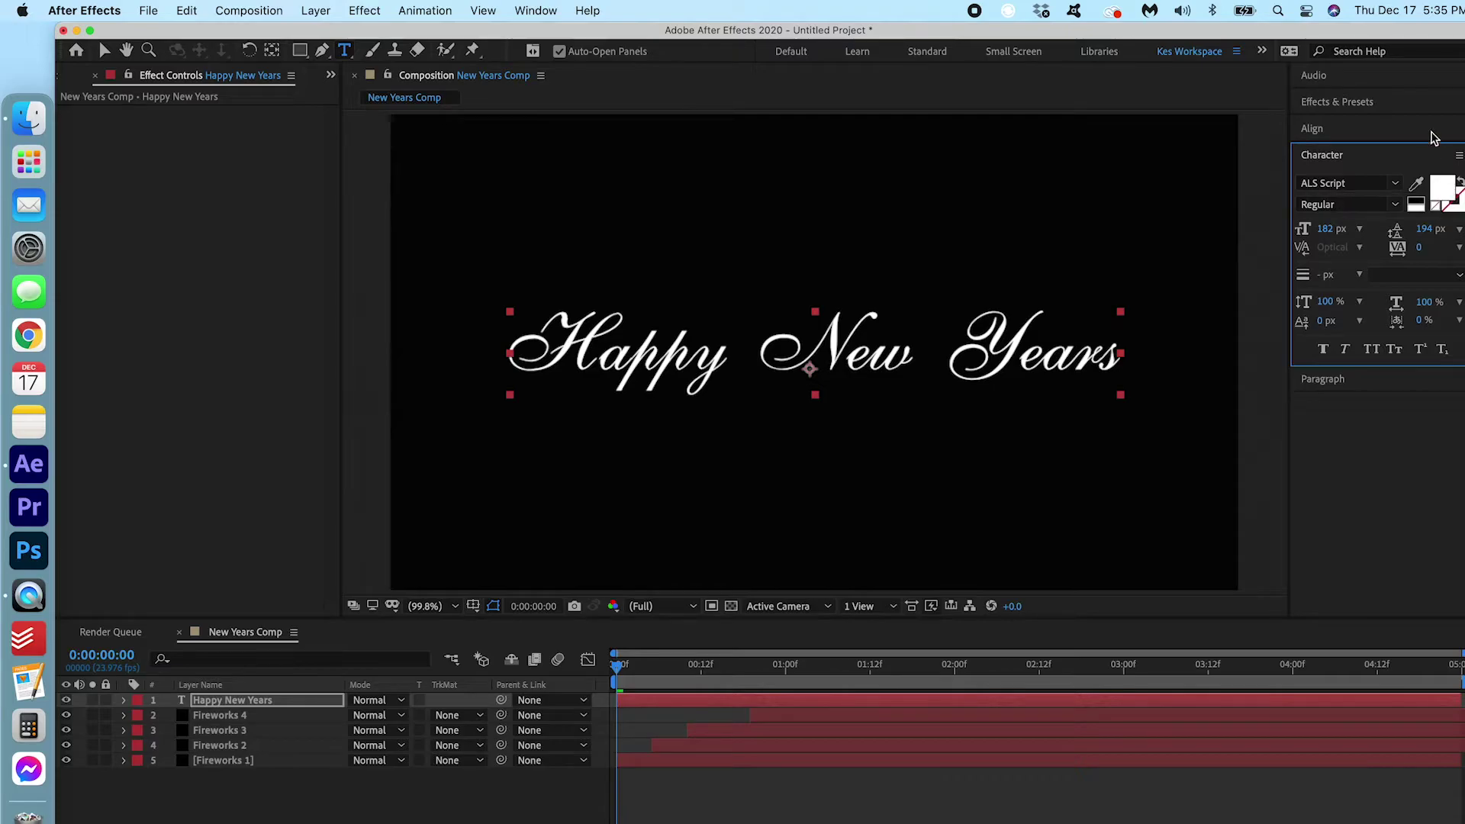
- Apply the Glow effect to the Happy New Years layer and set Glow Radius to 5
{"action": "left_click", "coordinate": [1402, 160]}
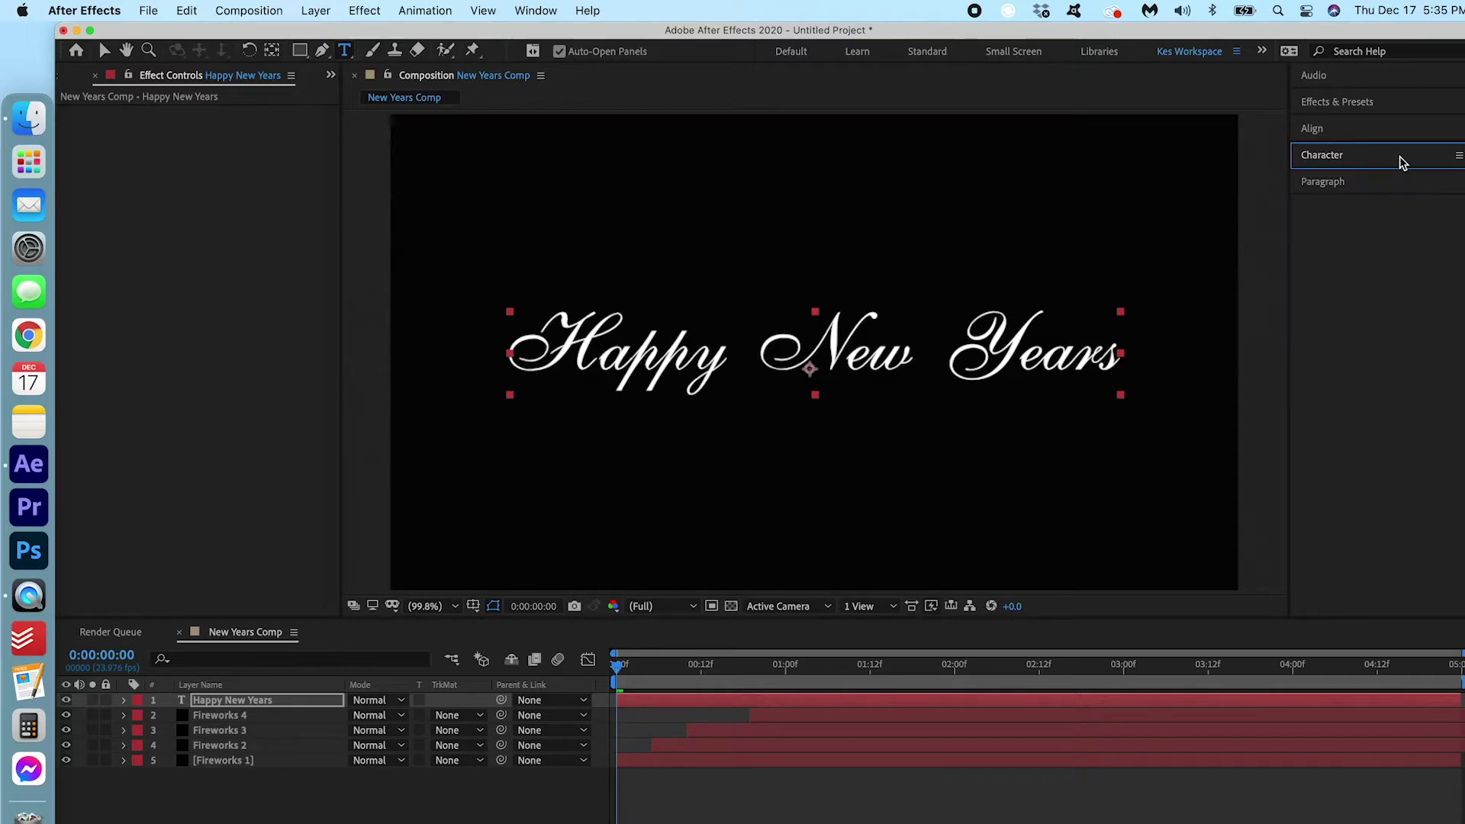
{"action": "left_click", "coordinate": [1414, 102]}
{"action": "left_click", "coordinate": [1459, 126]}
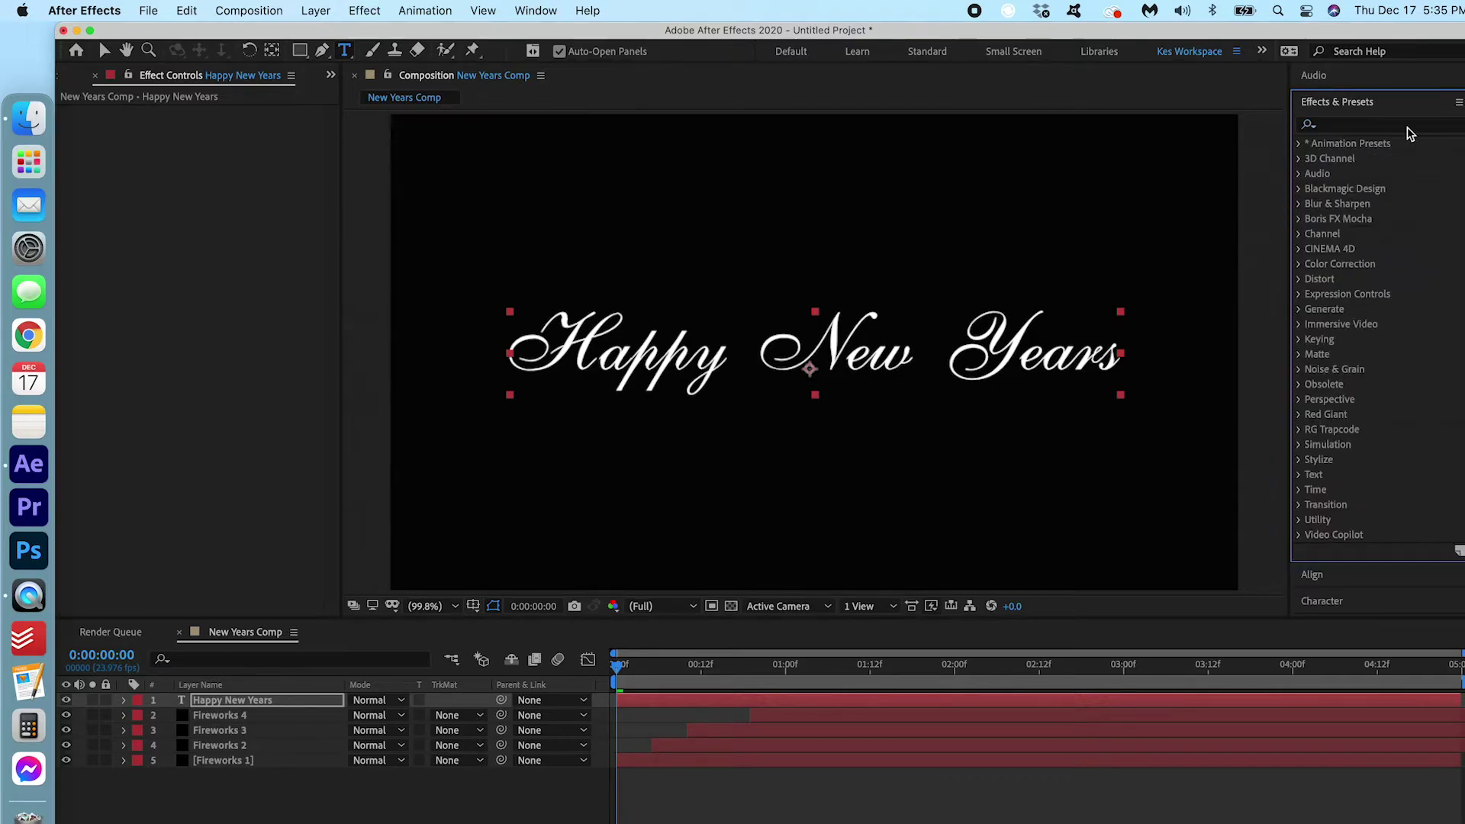
{"action": "type", "text": "glow"}
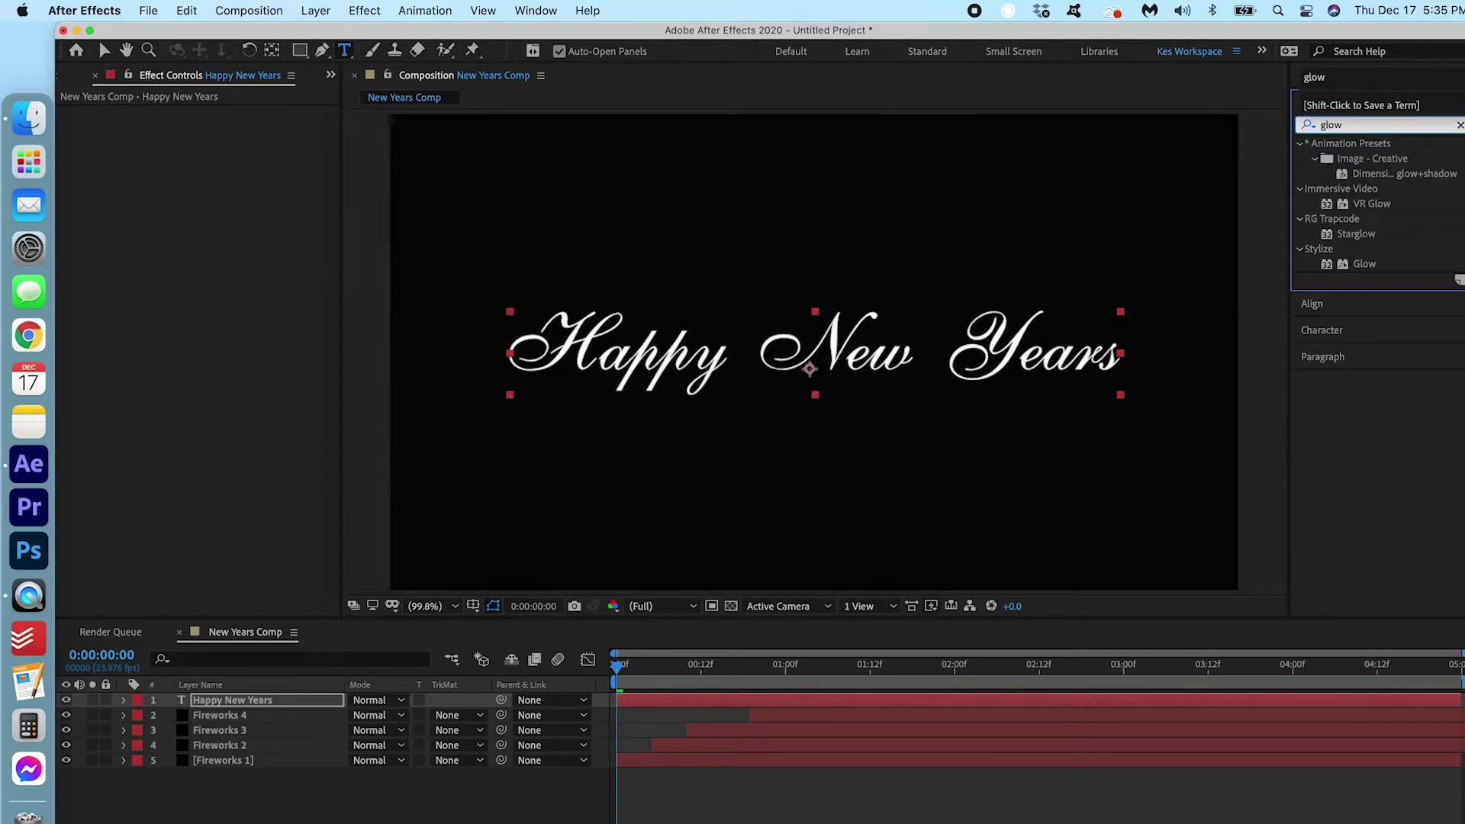
{"action": "left_click_drag", "start_coordinate": [1364, 265], "coordinate": [240, 706]}
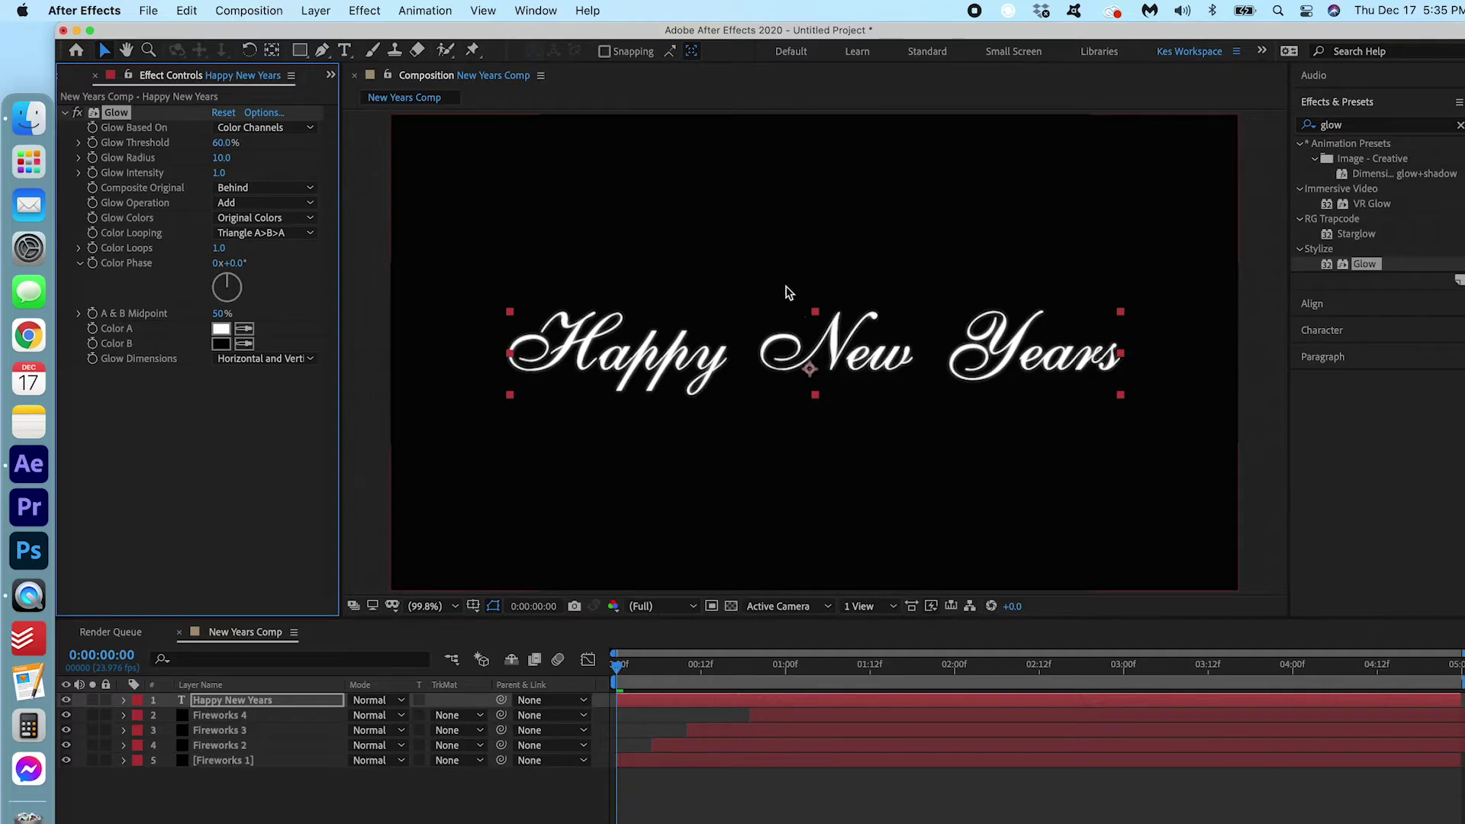
{"action": "left_click", "coordinate": [222, 158]}
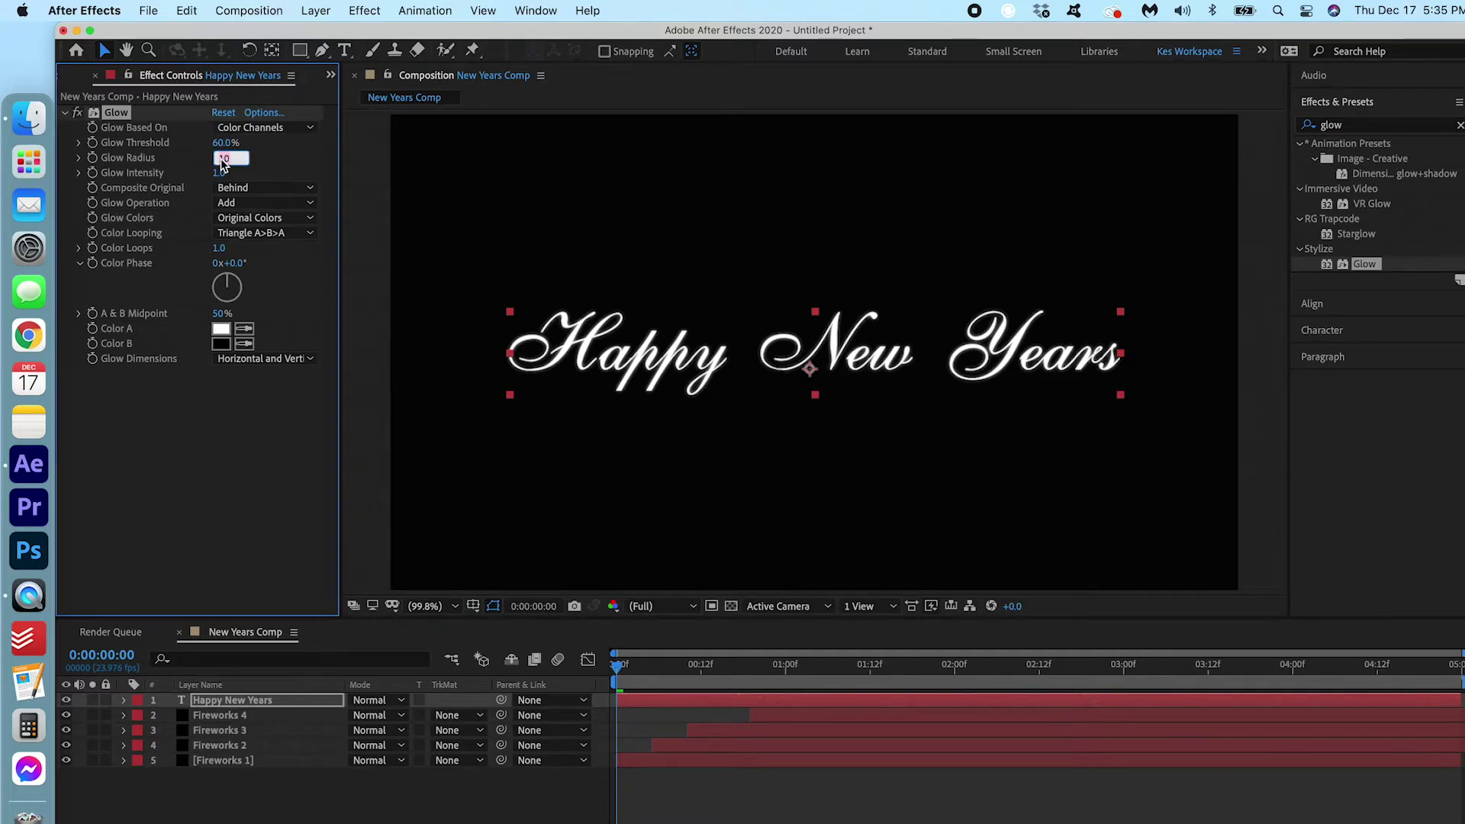
{"action": "key", "text": "Return"}
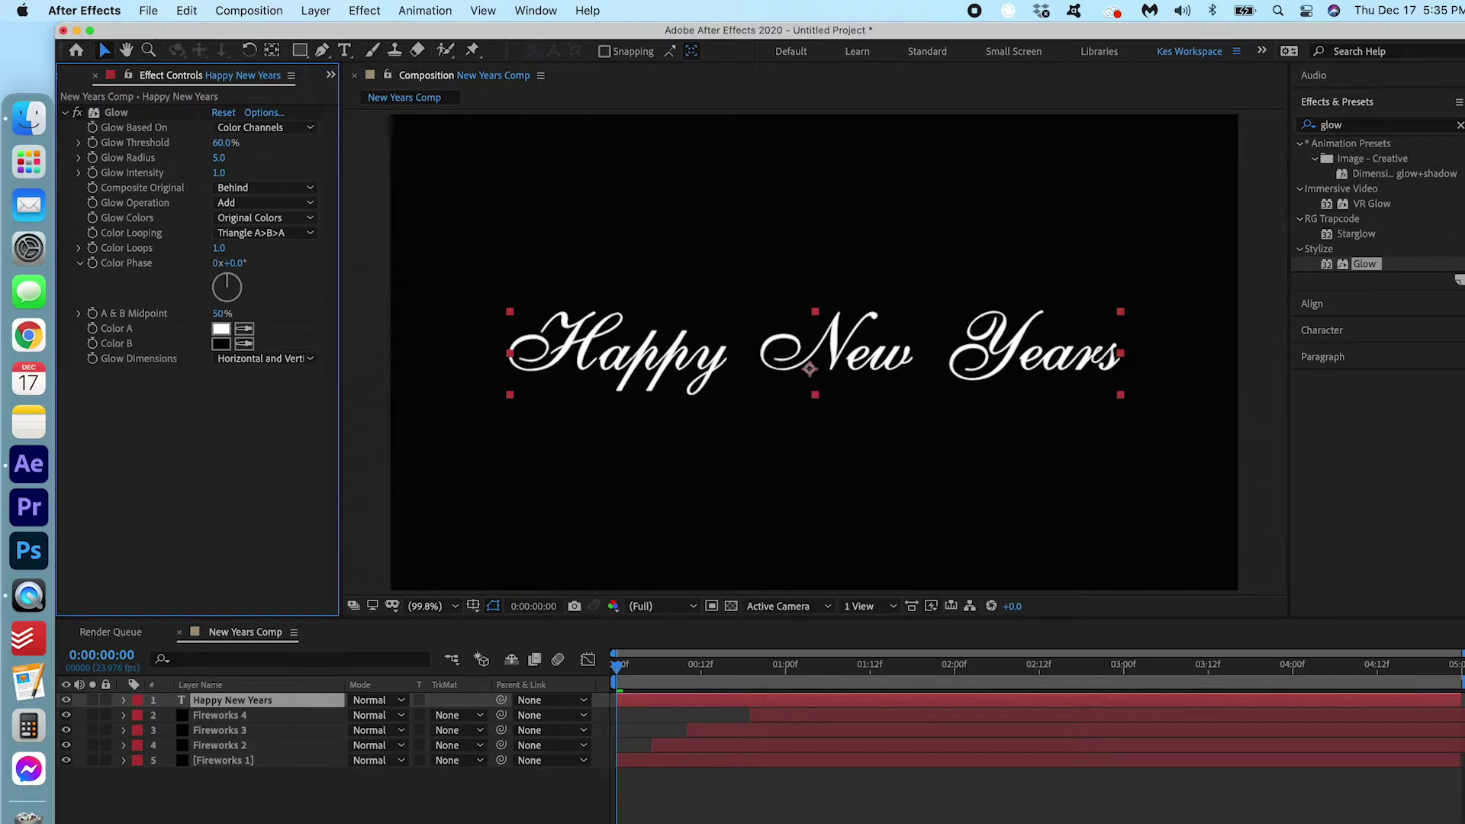
- Draw an orange rectangle shape covering the title area
{"action": "left_click", "coordinate": [197, 816]}
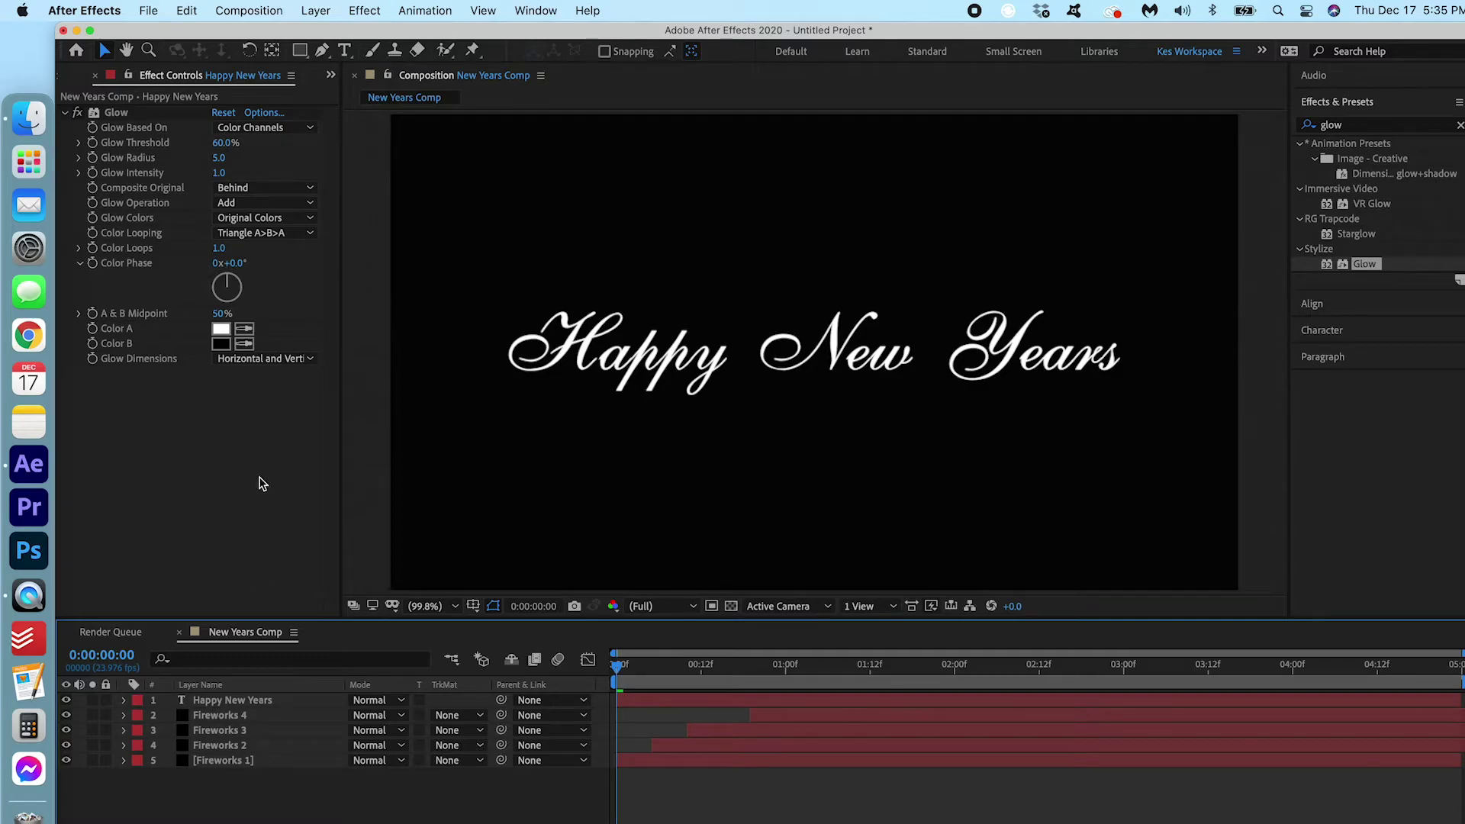
{"action": "left_click", "coordinate": [300, 51]}
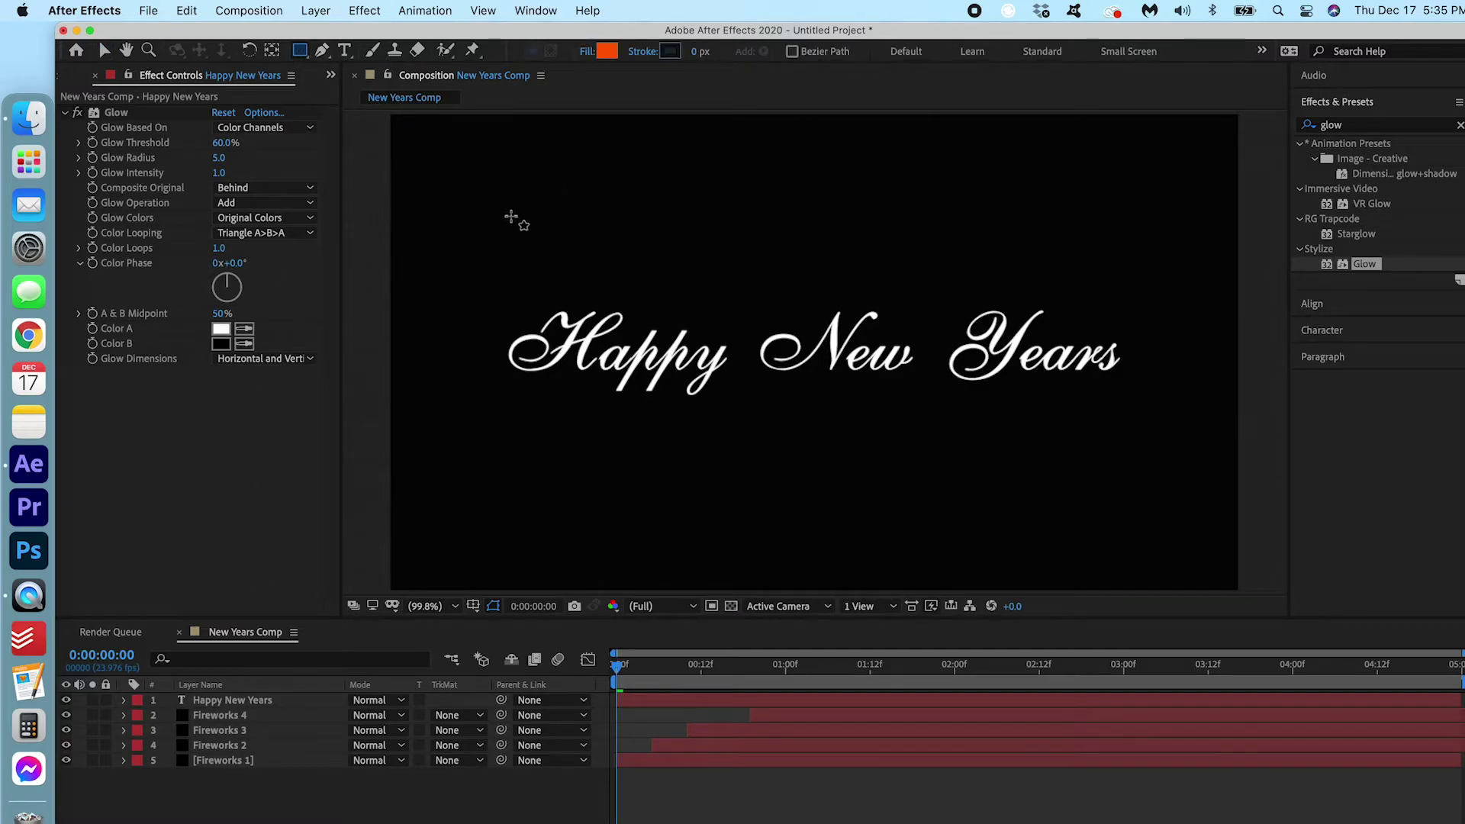
{"action": "mouse_move", "coordinate": [482, 230]}
{"action": "left_mouse_down"}
{"action": "mouse_move", "coordinate": [600, 328]}
{"action": "mouse_move", "coordinate": [1037, 474]}
{"action": "mouse_move", "coordinate": [1132, 426]}
{"action": "left_mouse_up"}
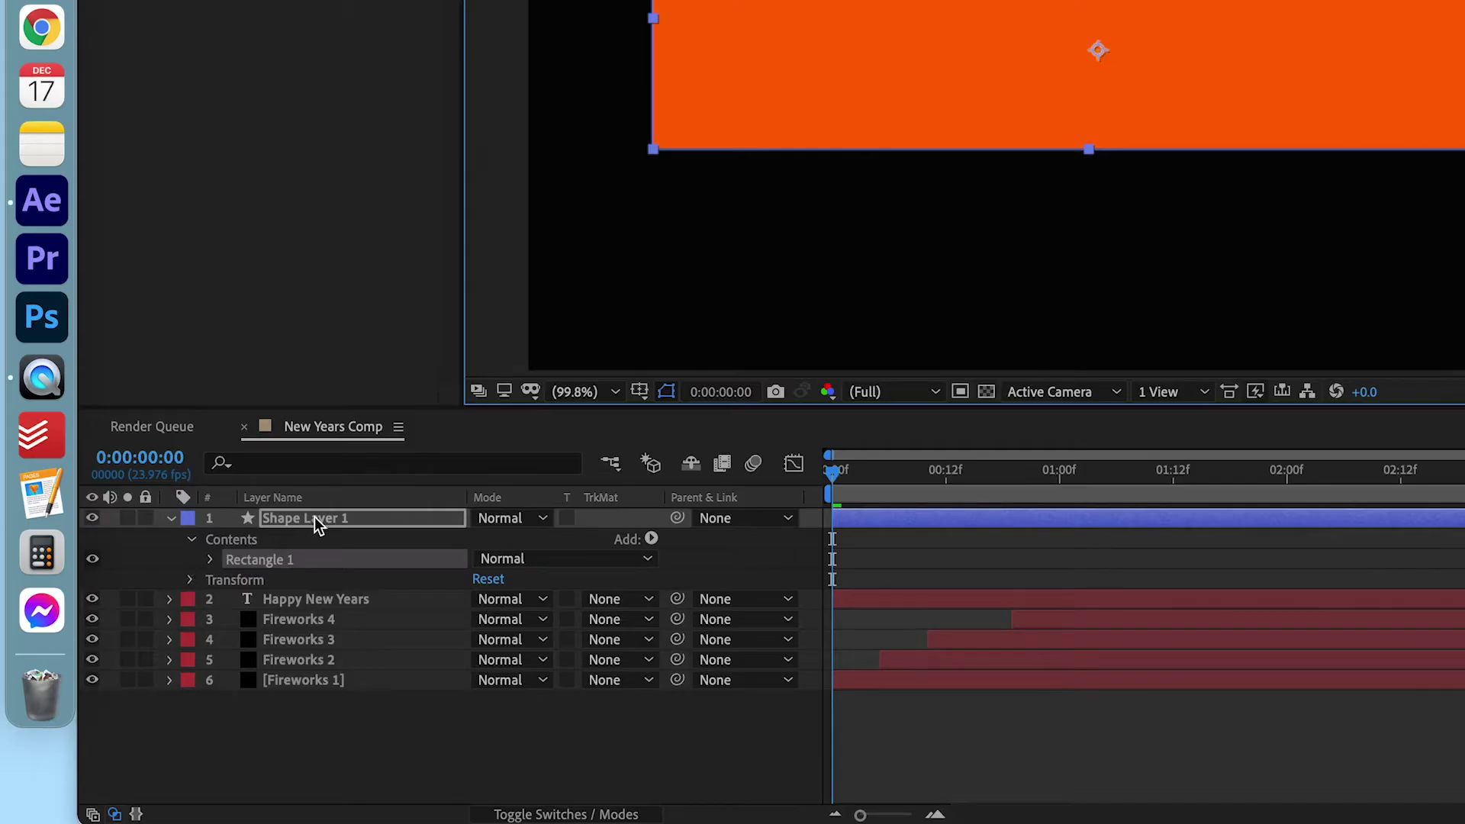
- Start renaming the new shape layer, clearing its old name
{"action": "right_click", "coordinate": [314, 522]}
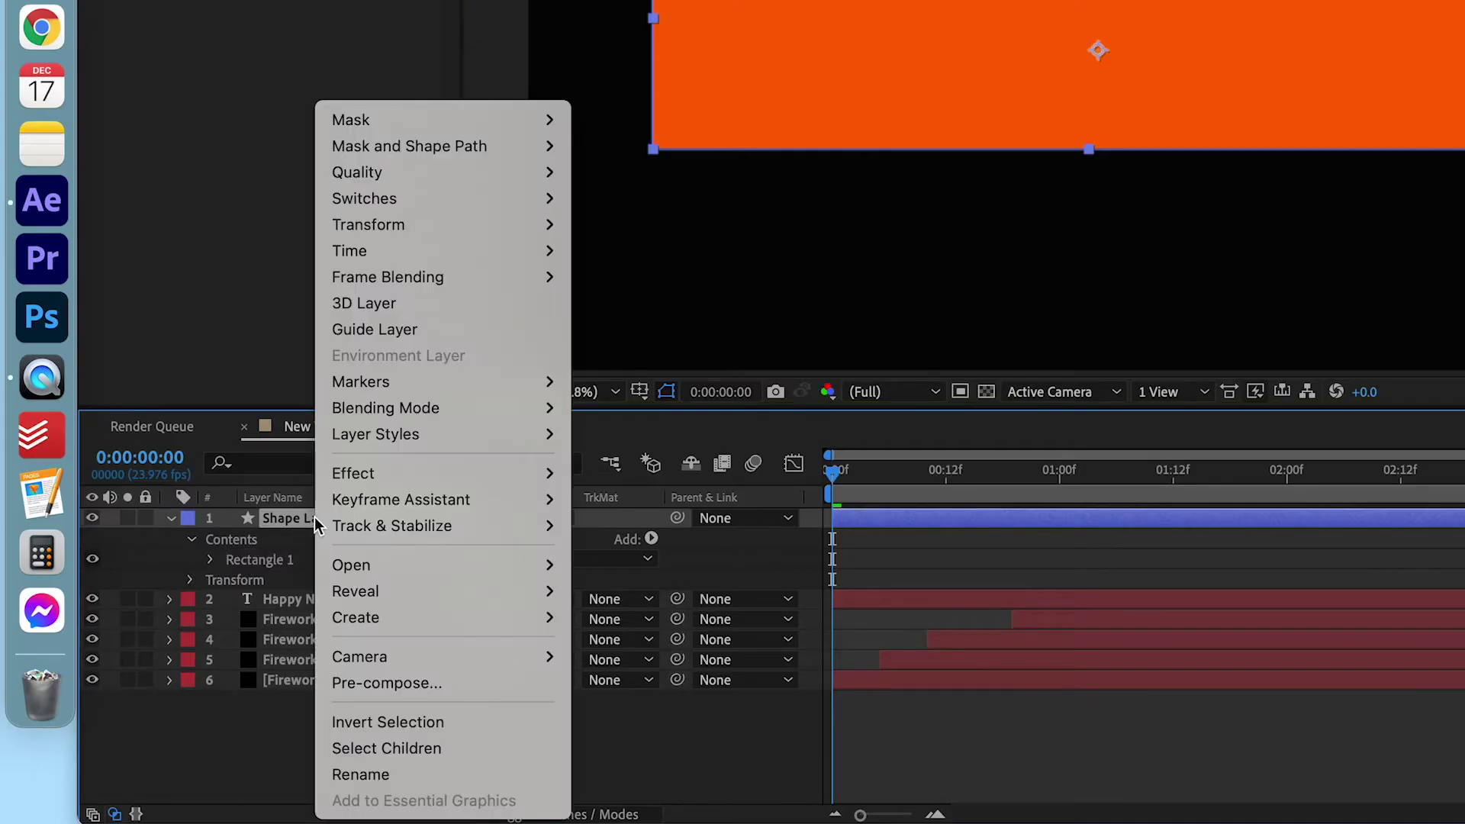
{"action": "left_click", "coordinate": [414, 775]}
{"action": "key", "text": "BackSpace"}
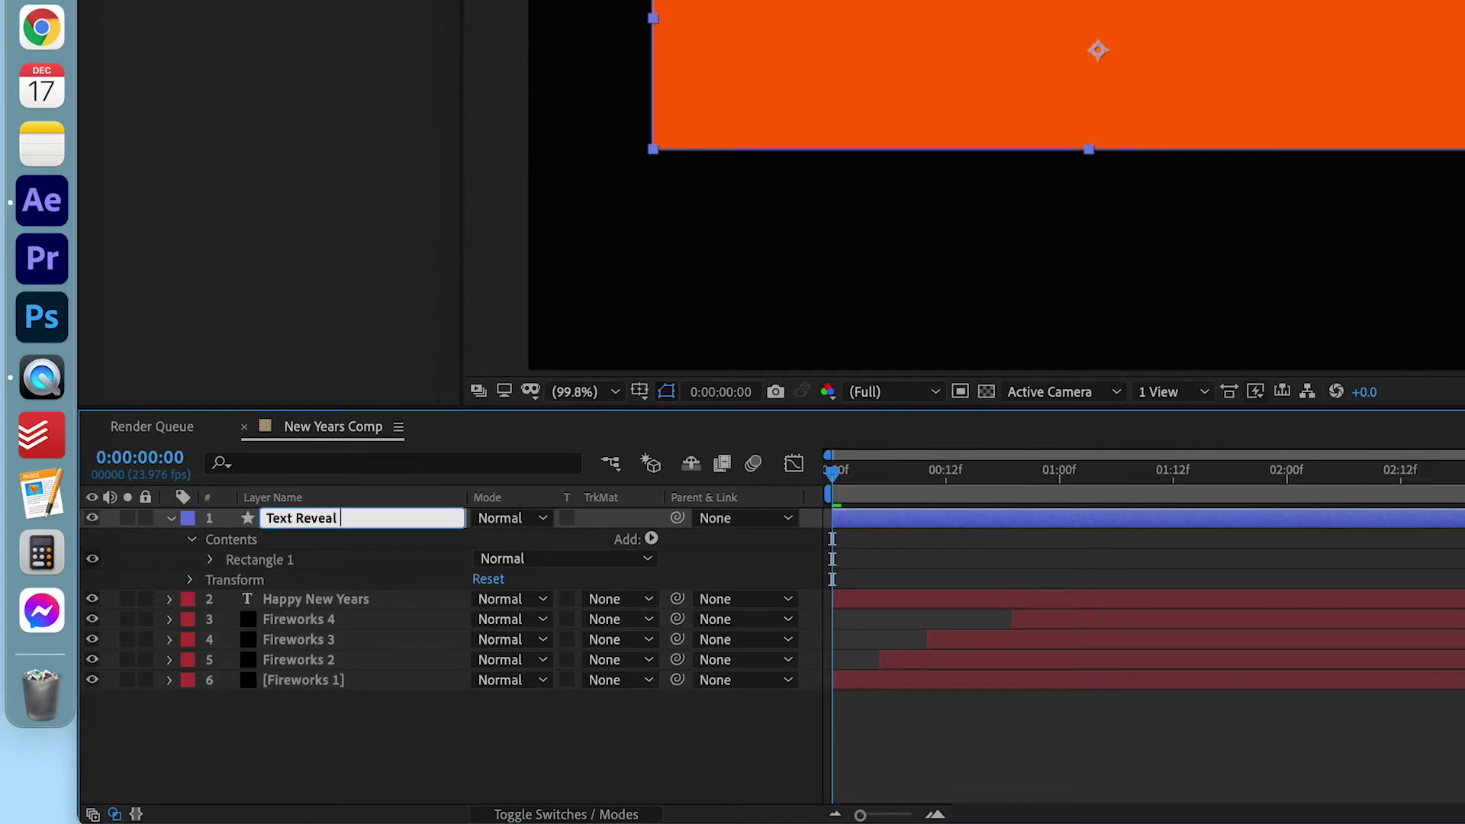
- Name the shape 'Text Reveal Layer' and set it as the Happy New Years Alpha Matte
{"action": "type", "text": "Text Reveal Layer"}
{"action": "left_click", "coordinate": [415, 754]}
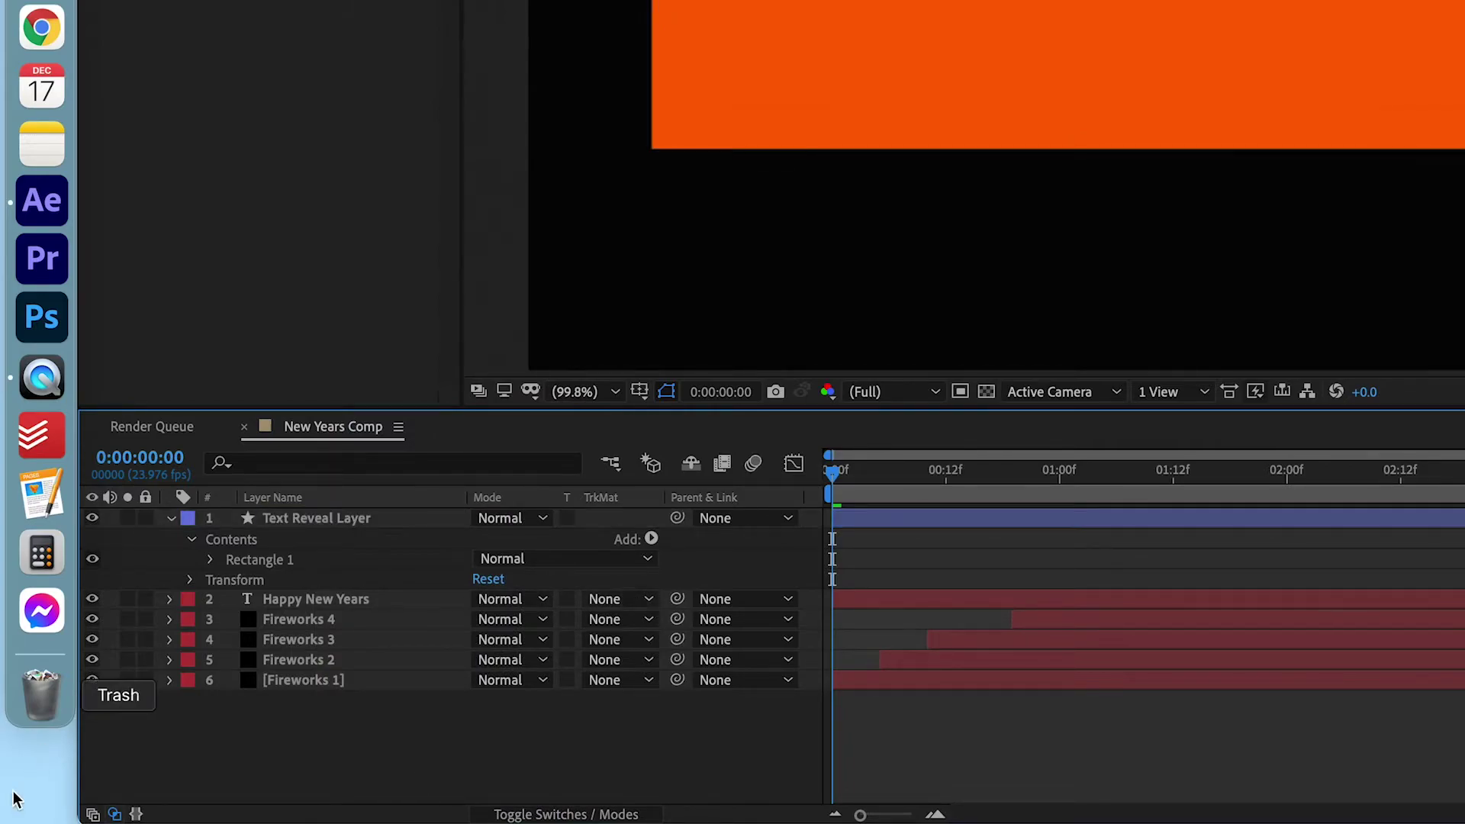
{"action": "left_click", "coordinate": [641, 601]}
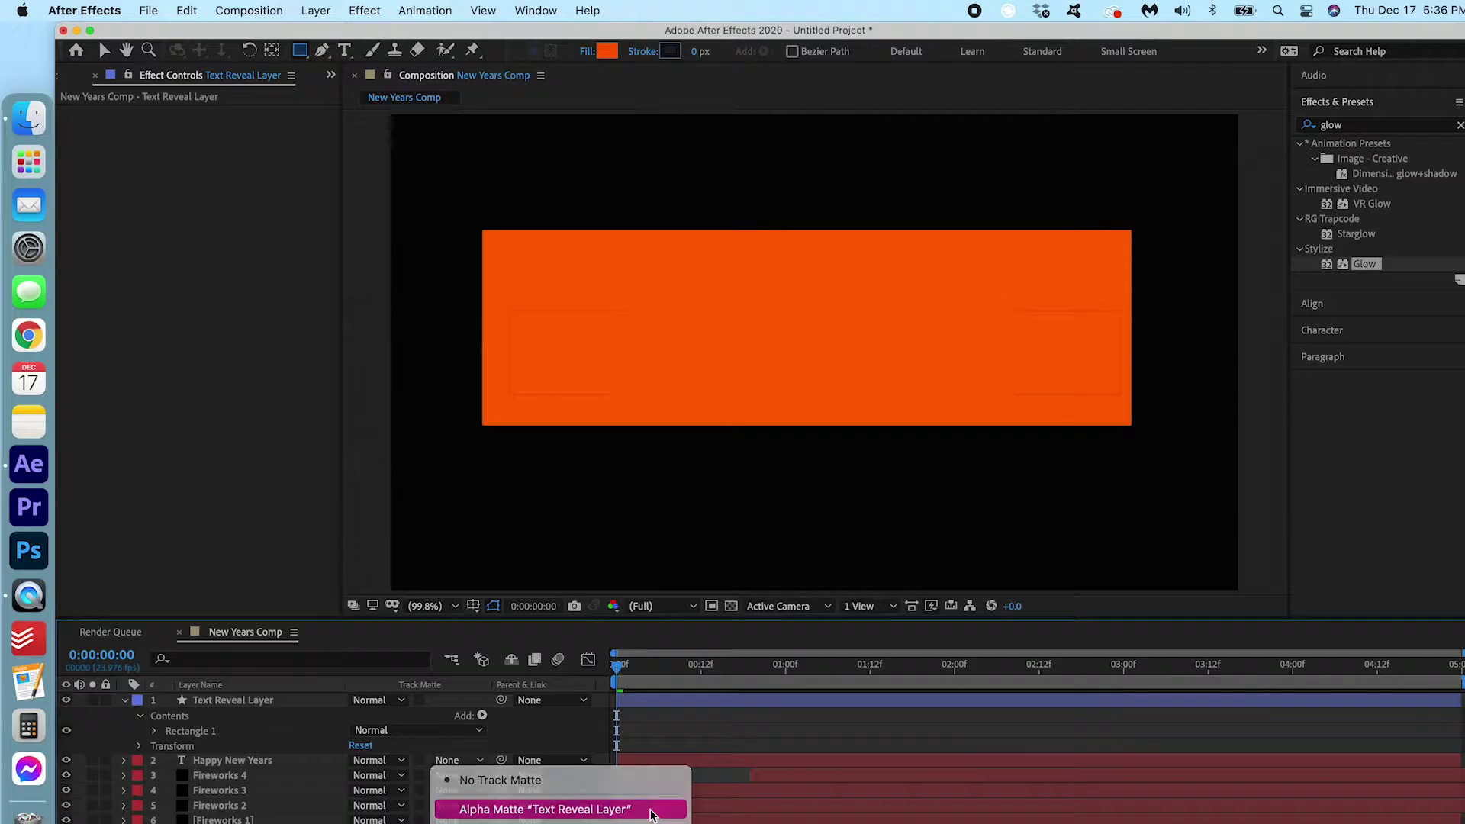
{"action": "left_click", "coordinate": [878, 667]}
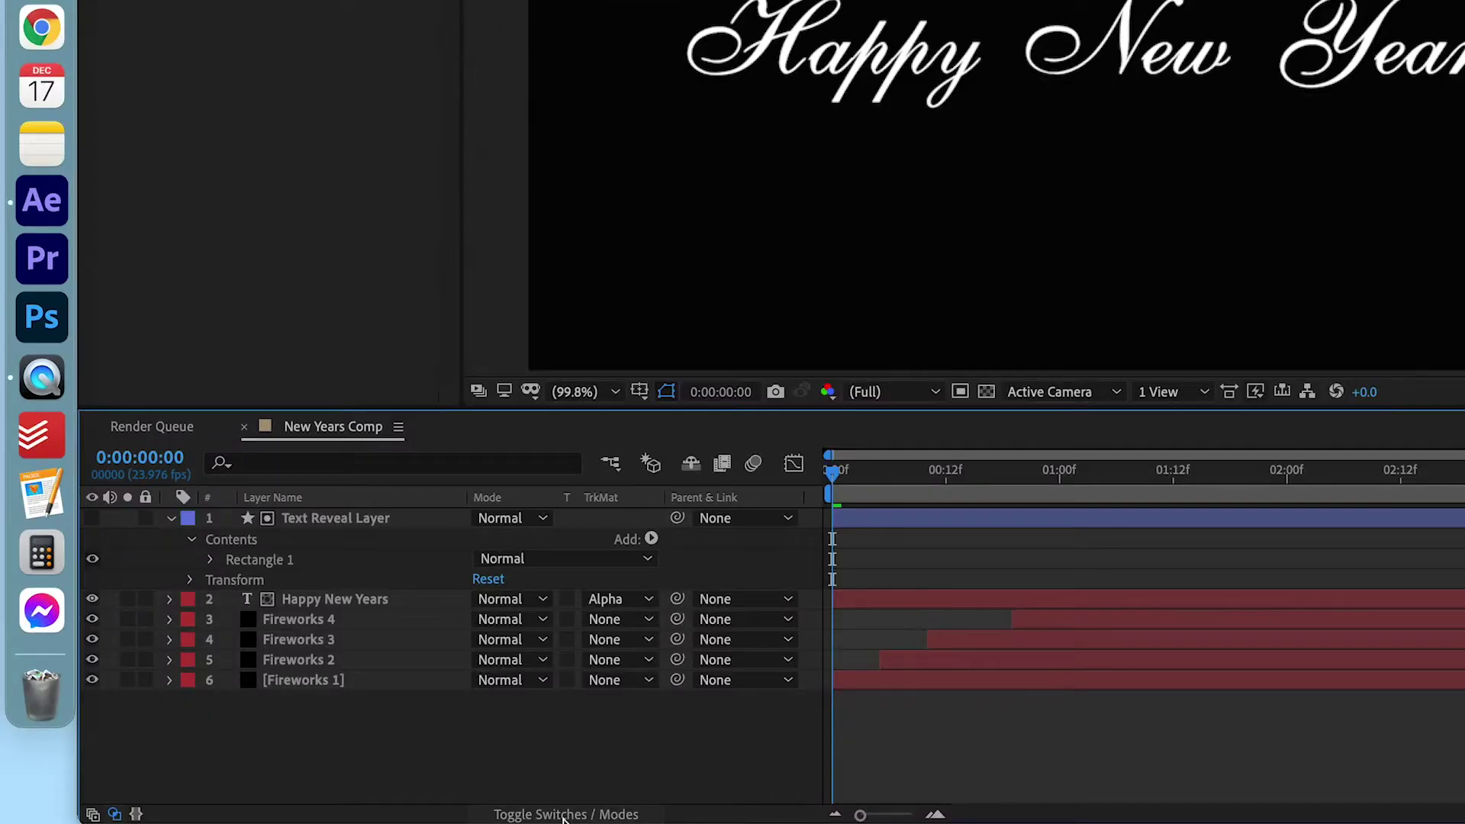
{"action": "left_click", "coordinate": [418, 823]}
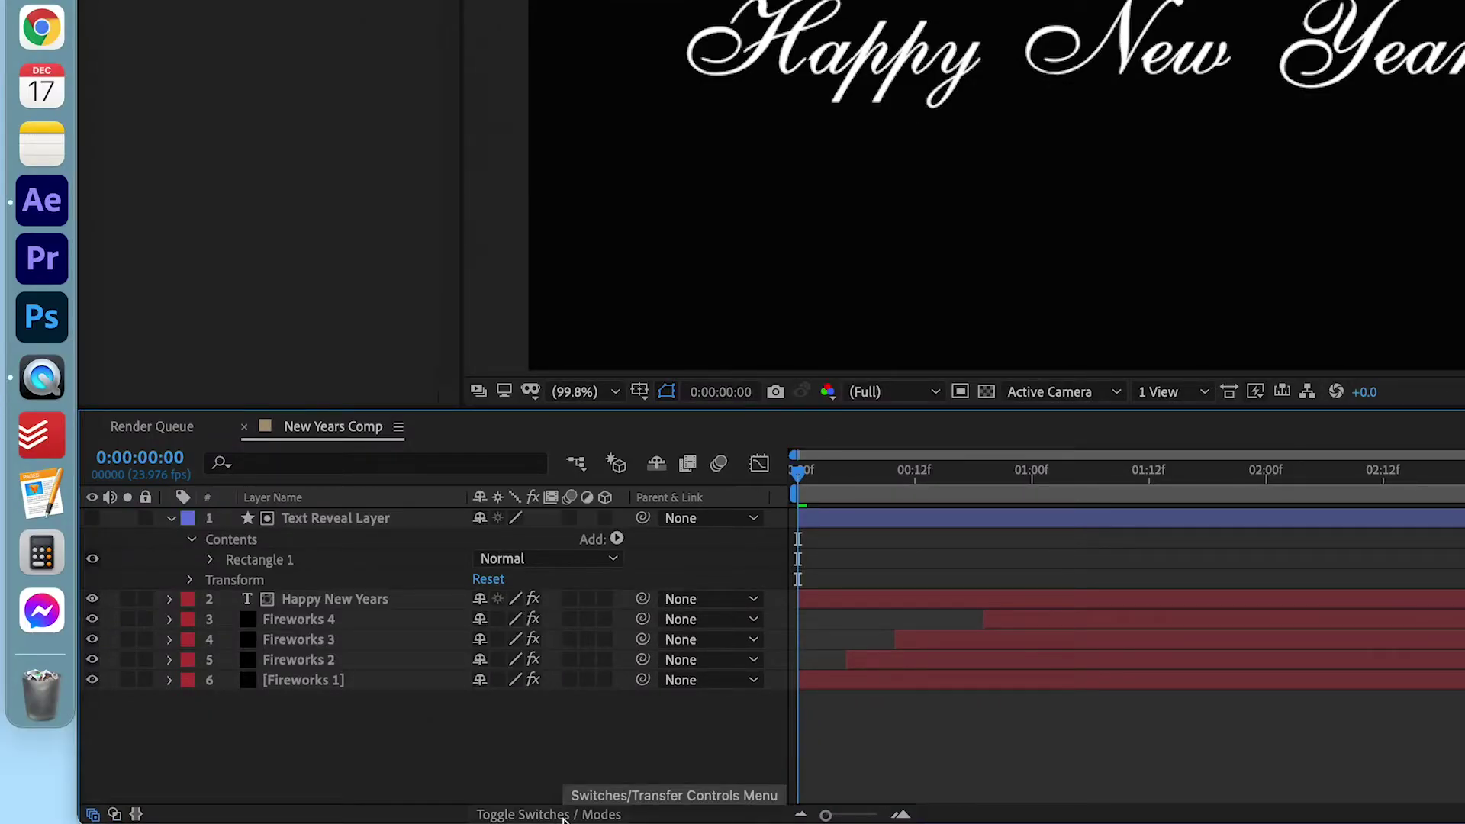
{"action": "left_click", "coordinate": [563, 815]}
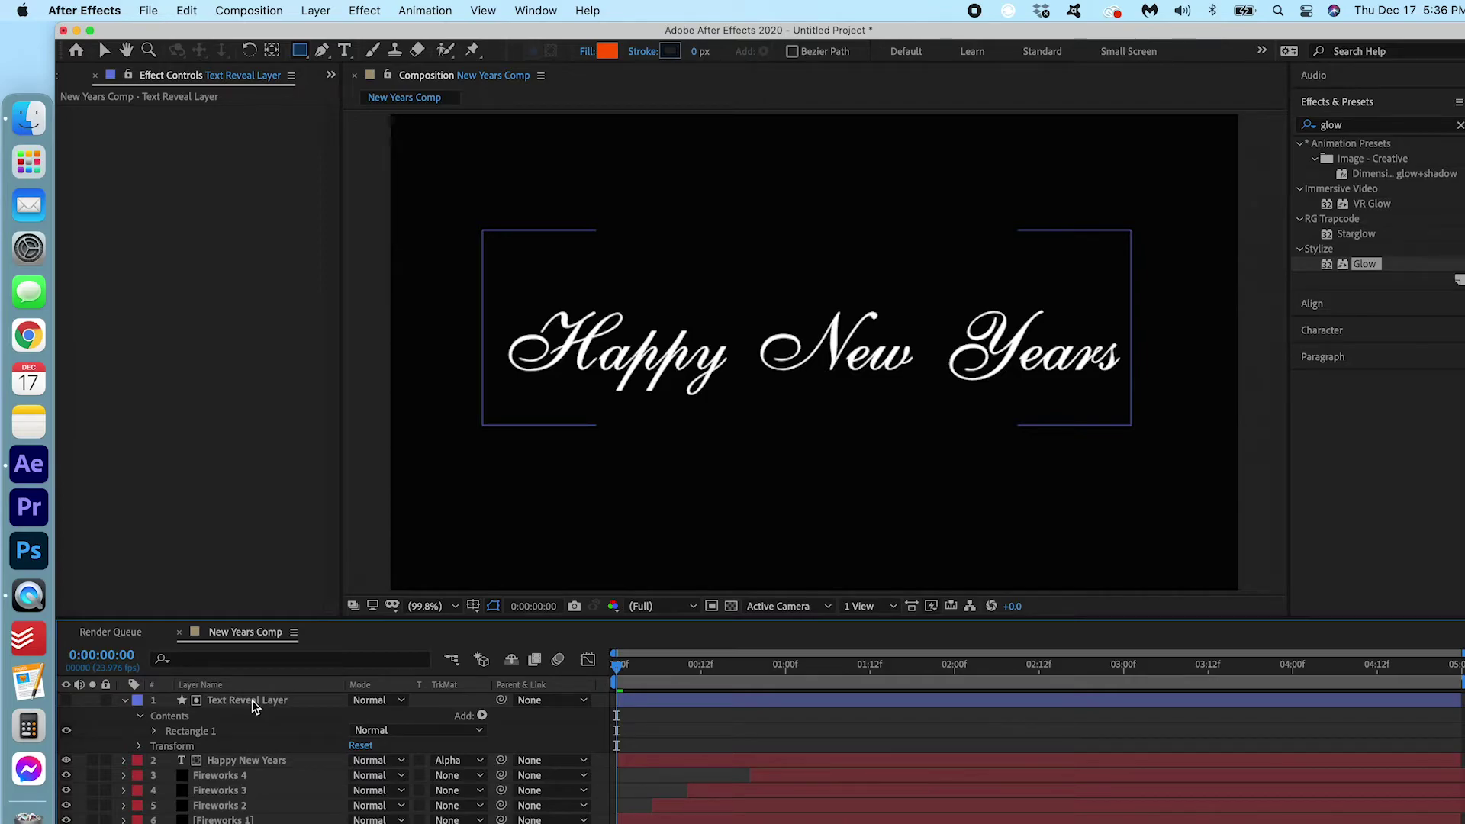
- Keyframe Text Reveal Layer's Position from -461,540 to 948,540 at frame 9
{"action": "left_click", "coordinate": [252, 699]}
{"action": "key", "text": "p"}
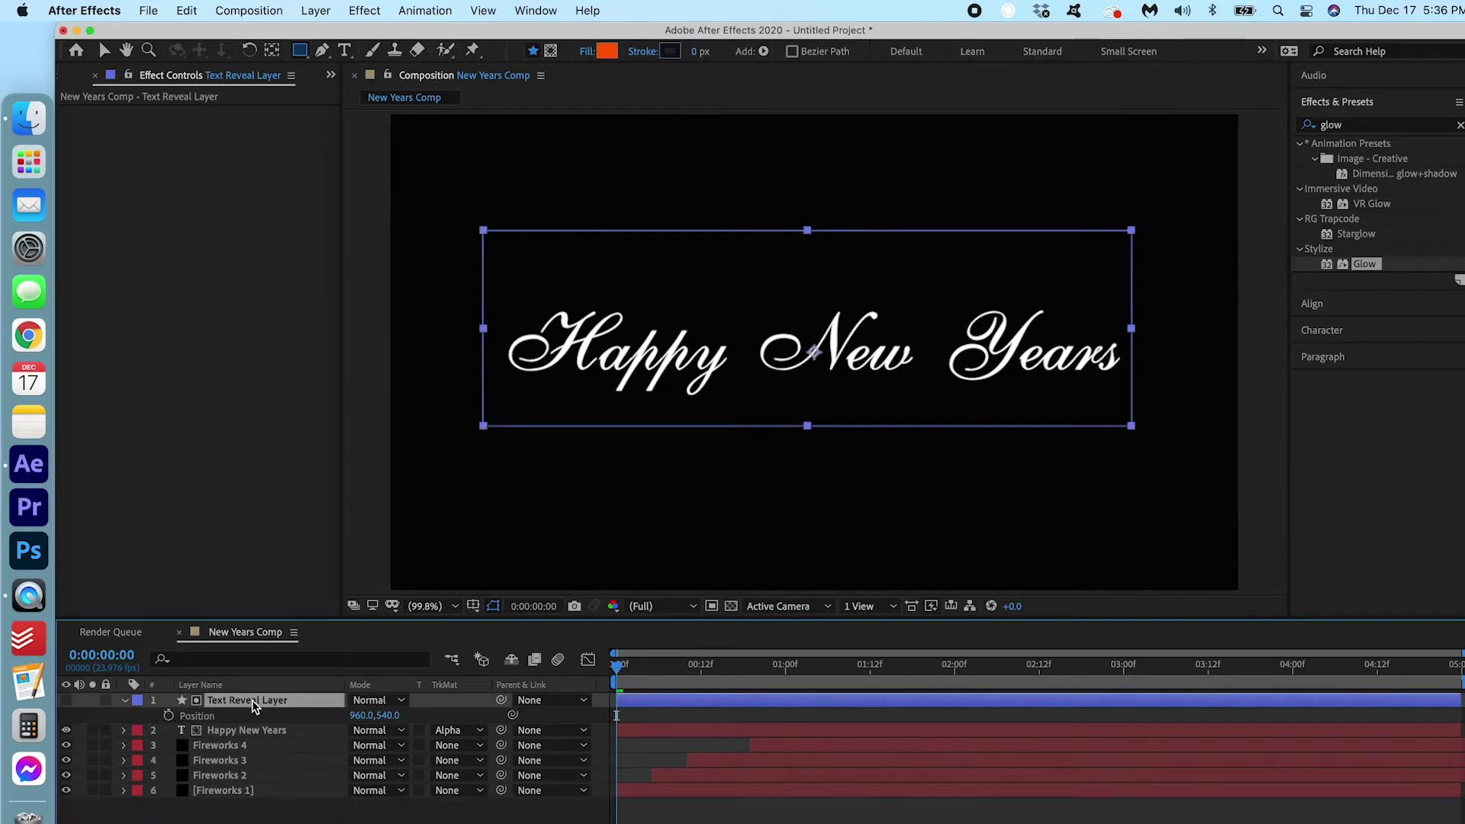
{"action": "mouse_move", "coordinate": [361, 717]}
{"action": "left_mouse_down"}
{"action": "mouse_move", "coordinate": [179, 720]}
{"action": "mouse_move", "coordinate": [393, 733]}
{"action": "mouse_move", "coordinate": [376, 714]}
{"action": "mouse_move", "coordinate": [294, 715]}
{"action": "mouse_move", "coordinate": [427, 716]}
{"action": "mouse_move", "coordinate": [124, 715]}
{"action": "mouse_move", "coordinate": [362, 717]}
{"action": "mouse_move", "coordinate": [297, 719]}
{"action": "left_mouse_up"}
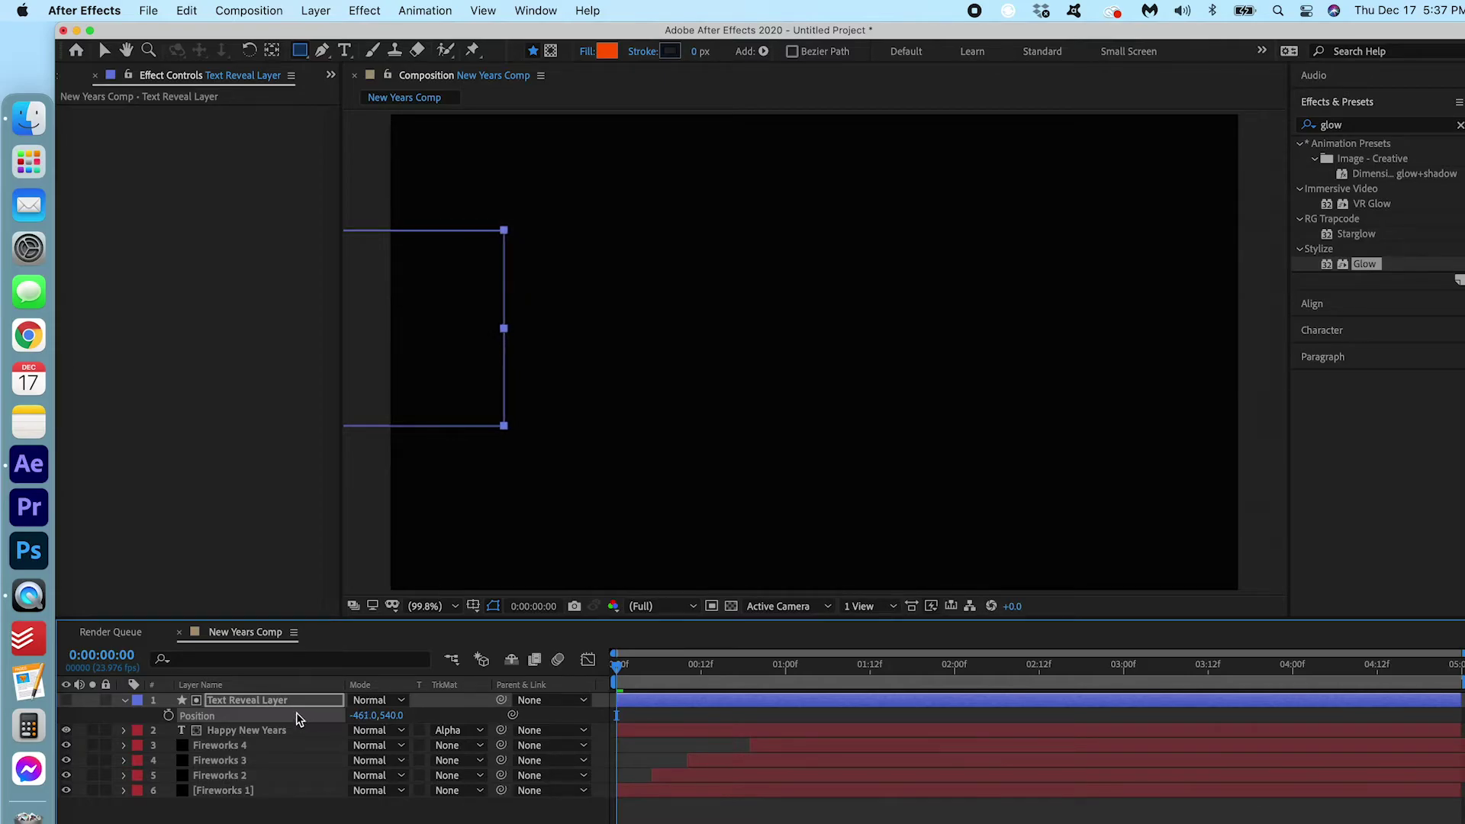
{"action": "left_click", "coordinate": [168, 716]}
{"action": "left_click_drag", "start_coordinate": [619, 669], "coordinate": [681, 671]}
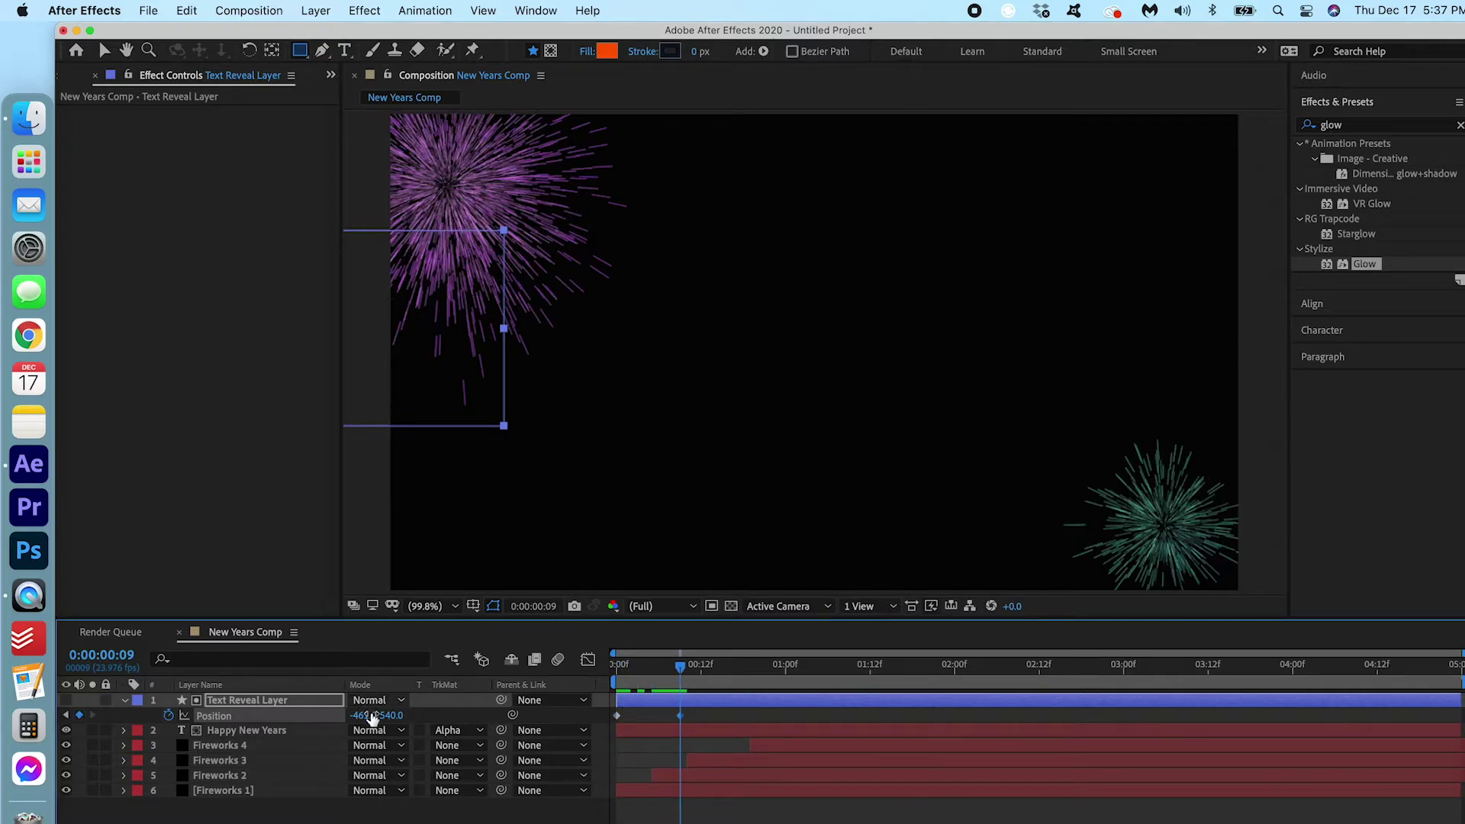
{"action": "left_click_drag", "start_coordinate": [372, 719], "coordinate": [814, 659]}
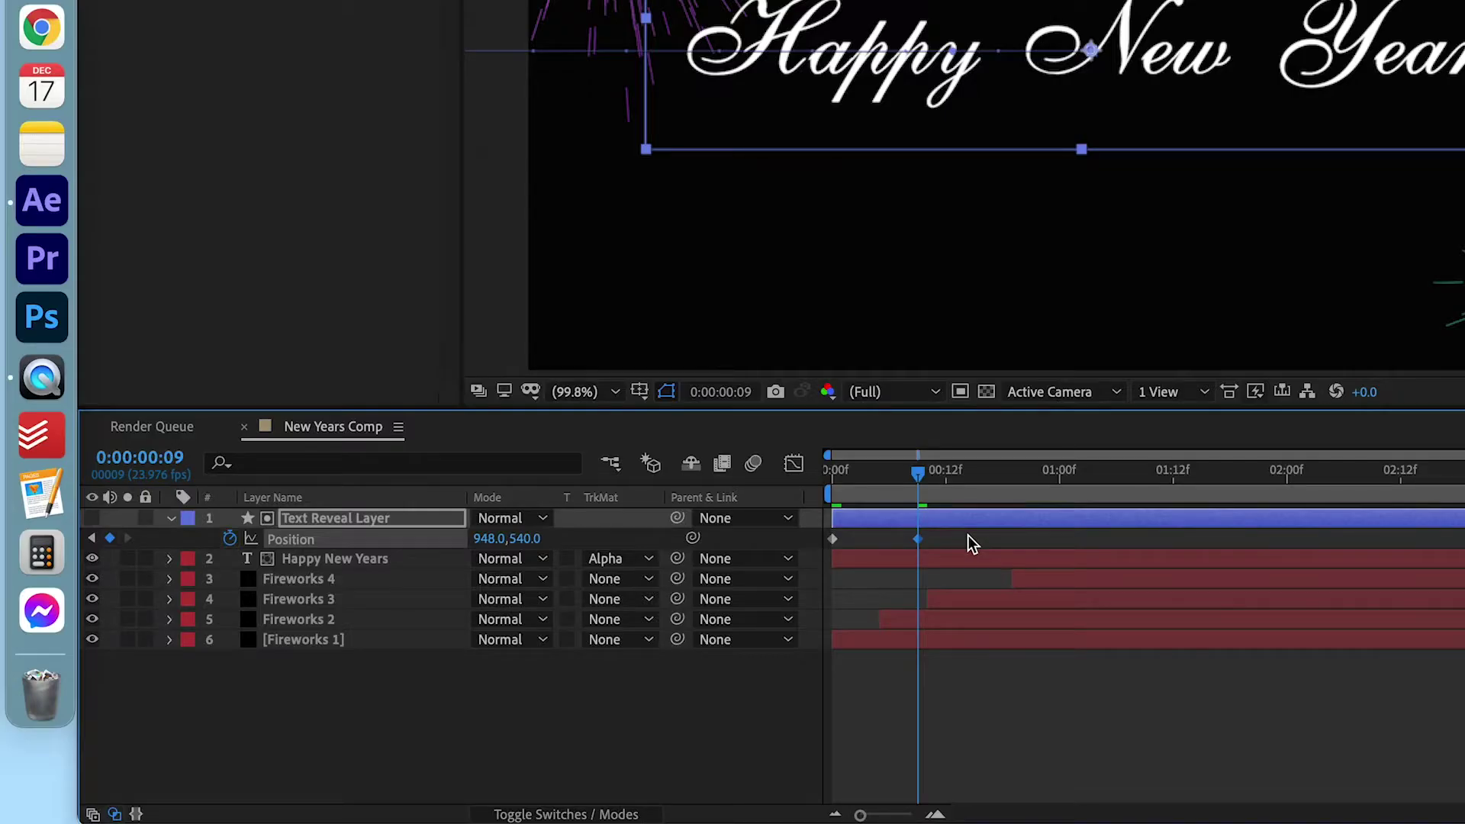
- Apply Easy Ease to both Position keyframes
{"action": "left_click_drag", "start_coordinate": [713, 709], "coordinate": [578, 731]}
{"action": "right_click", "coordinate": [918, 541]}
{"action": "mouse_move", "coordinate": [1085, 807]}
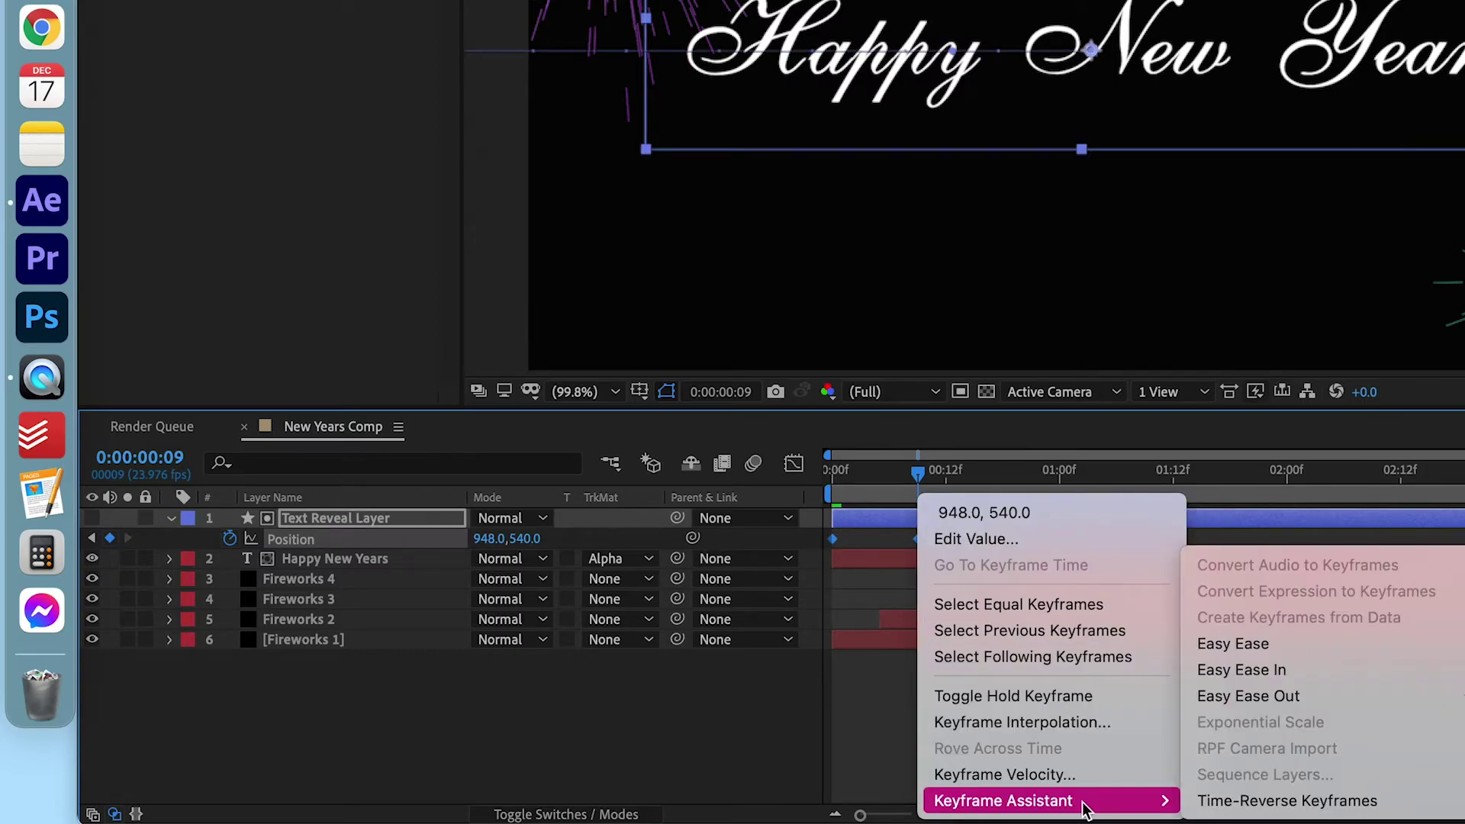
{"action": "left_click", "coordinate": [1342, 647]}
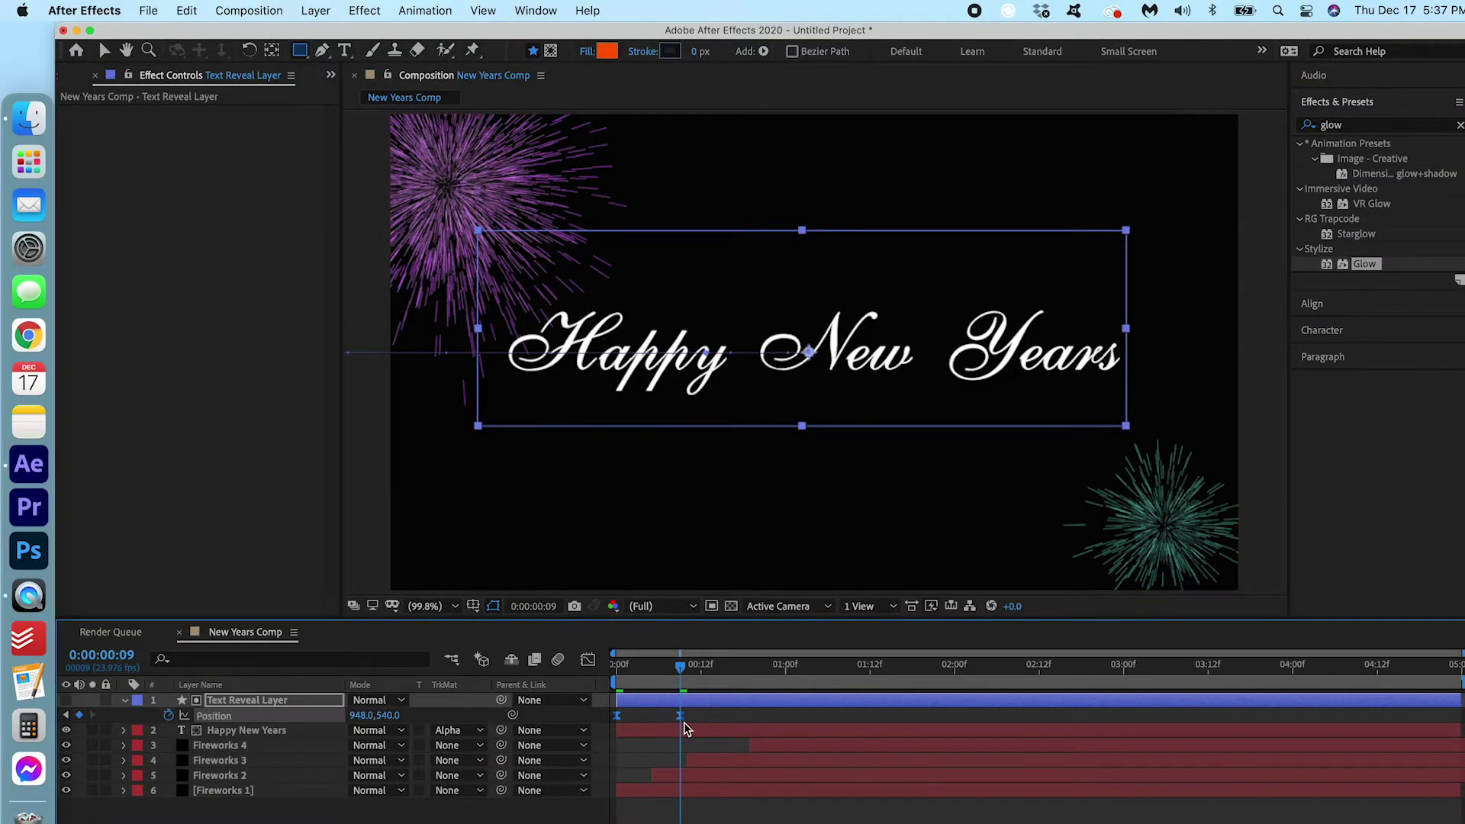
- Shift the Position keyframes later, spread them to slow the wipe, and preview it
{"action": "left_click_drag", "start_coordinate": [680, 715], "coordinate": [814, 717]}
{"action": "left_click", "coordinate": [713, 672]}
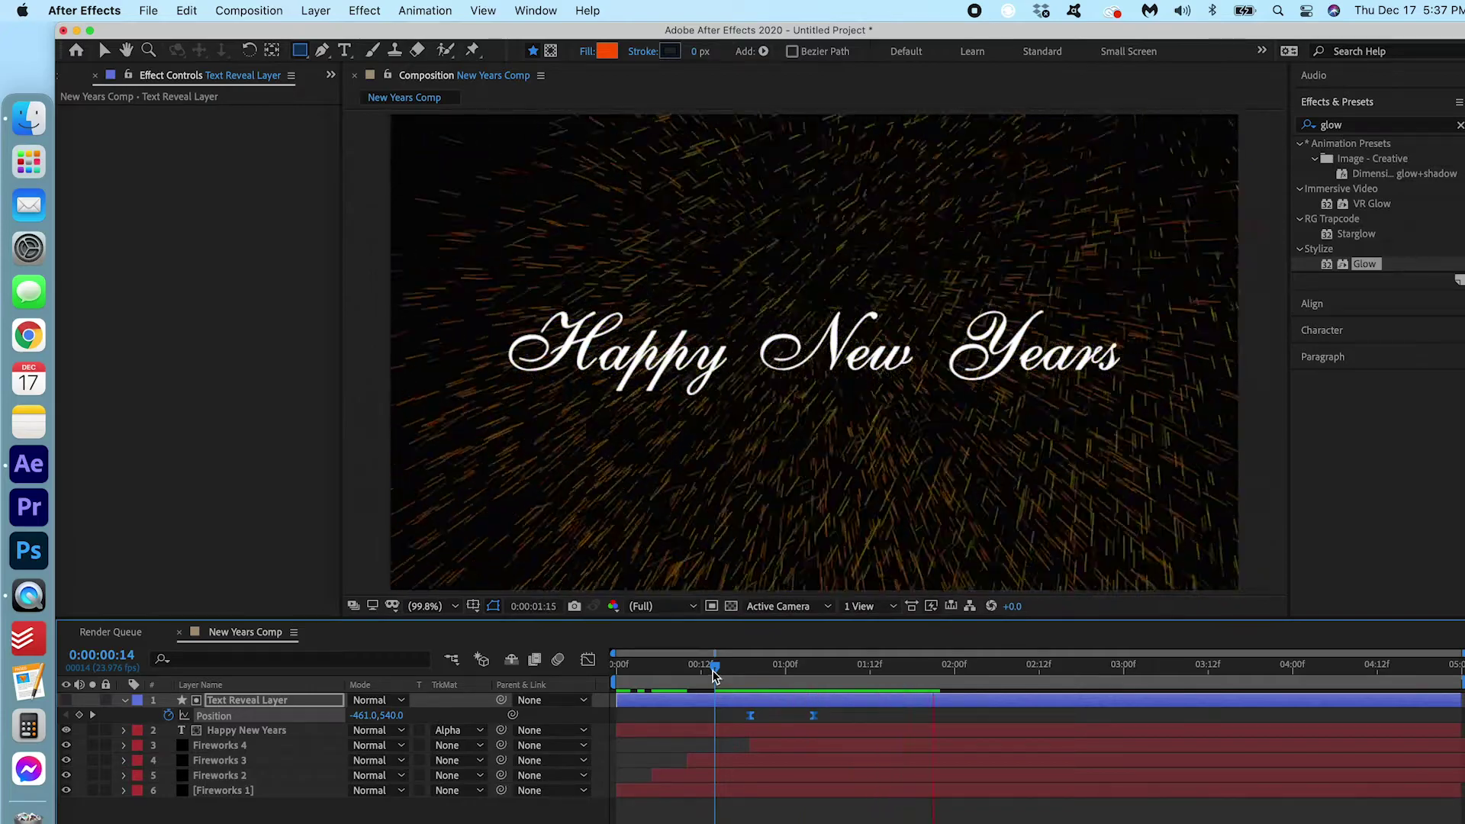
{"action": "key", "text": "space"}
{"action": "left_click_drag", "start_coordinate": [813, 716], "coordinate": [870, 716]}
{"action": "key", "text": "Home"}
{"action": "key", "text": "space"}
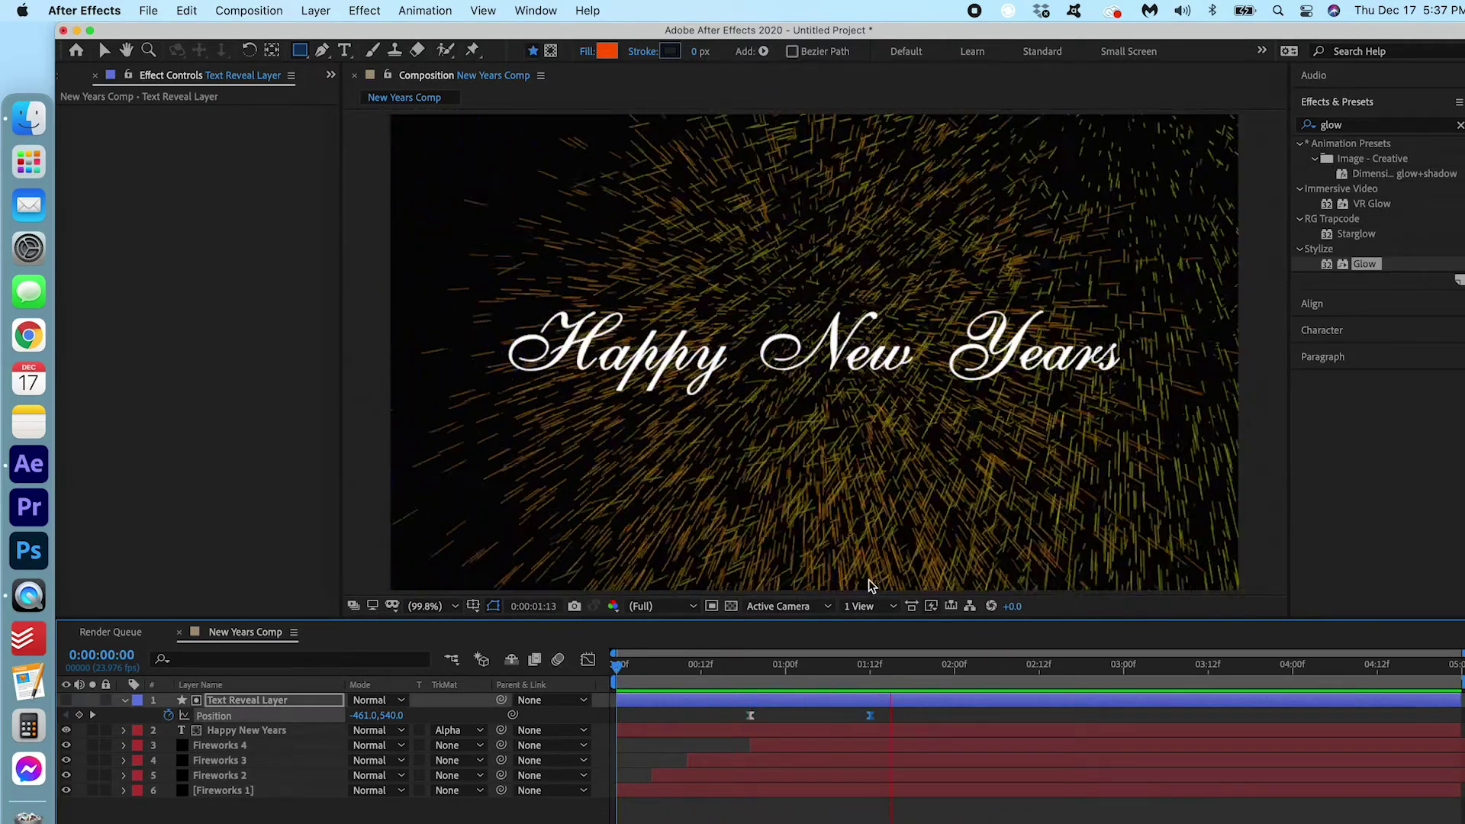
{"action": "left_click", "coordinate": [832, 351]}
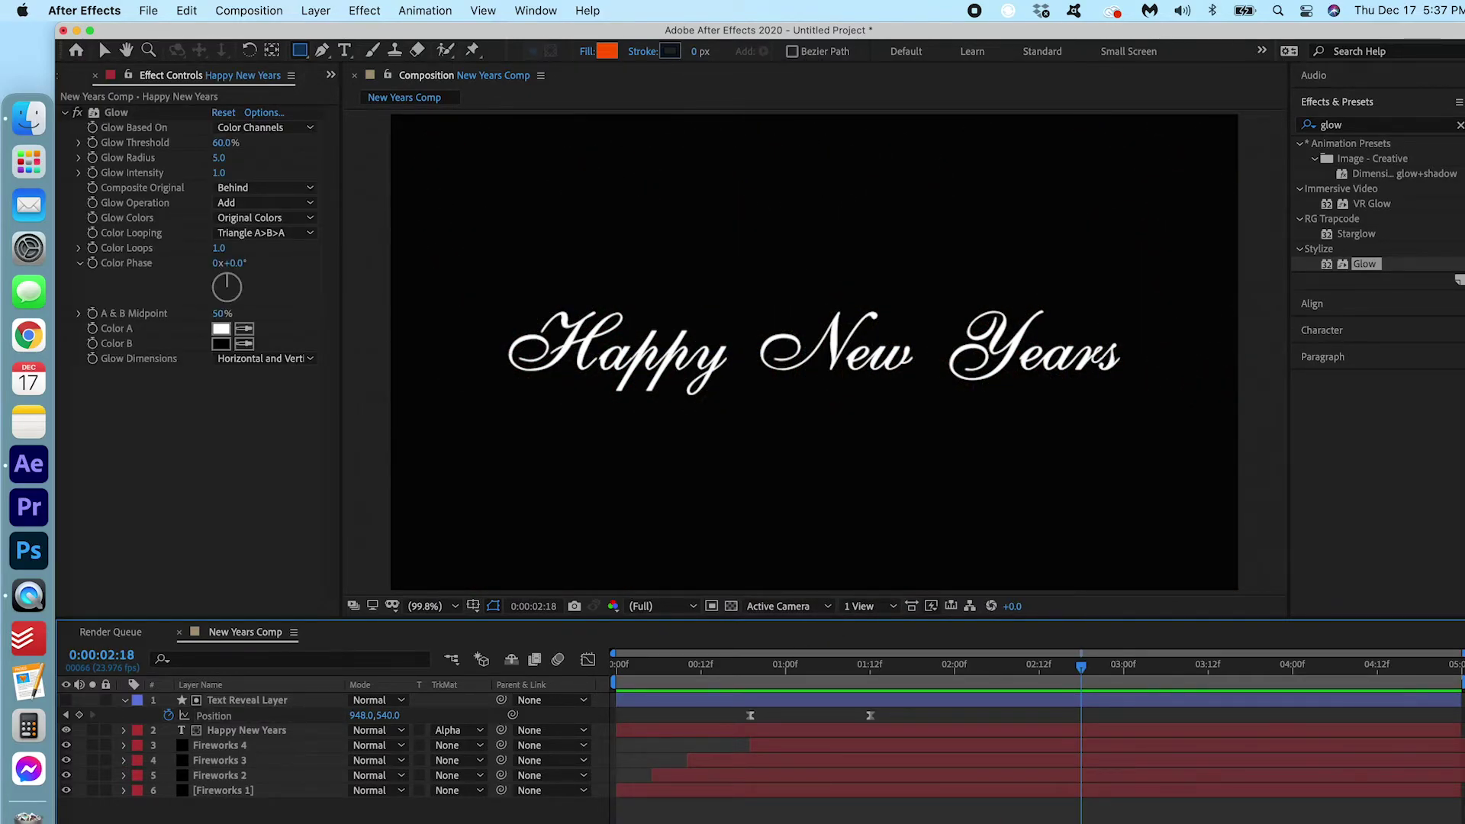
- Set Scale keyframes on Happy New Years and Text Reveal Layer at 0:00:00:19
{"action": "left_click", "coordinate": [256, 730]}
{"action": "left_click", "coordinate": [265, 702], "text": "shift"}
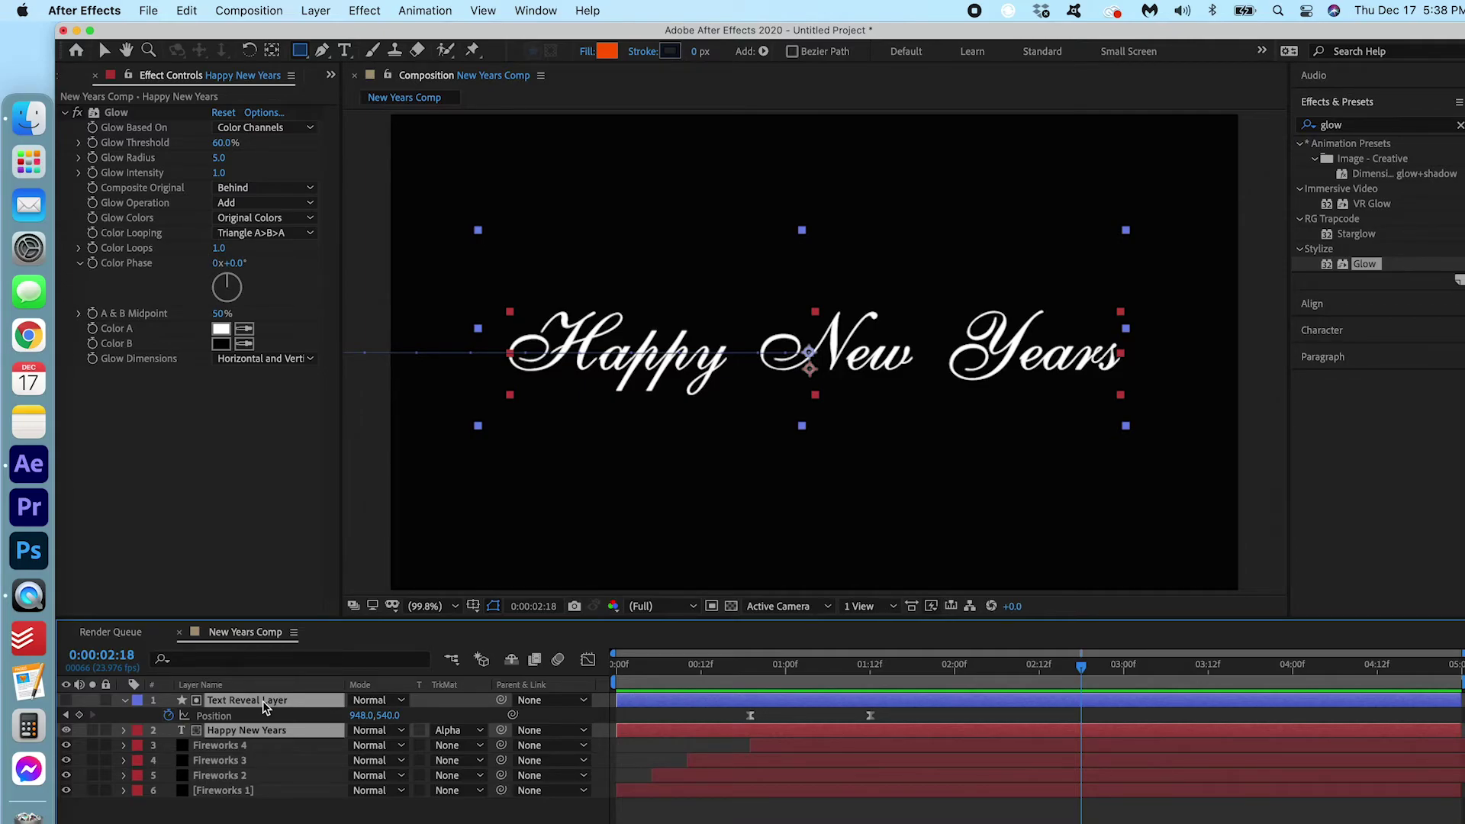
{"action": "key", "text": "s"}
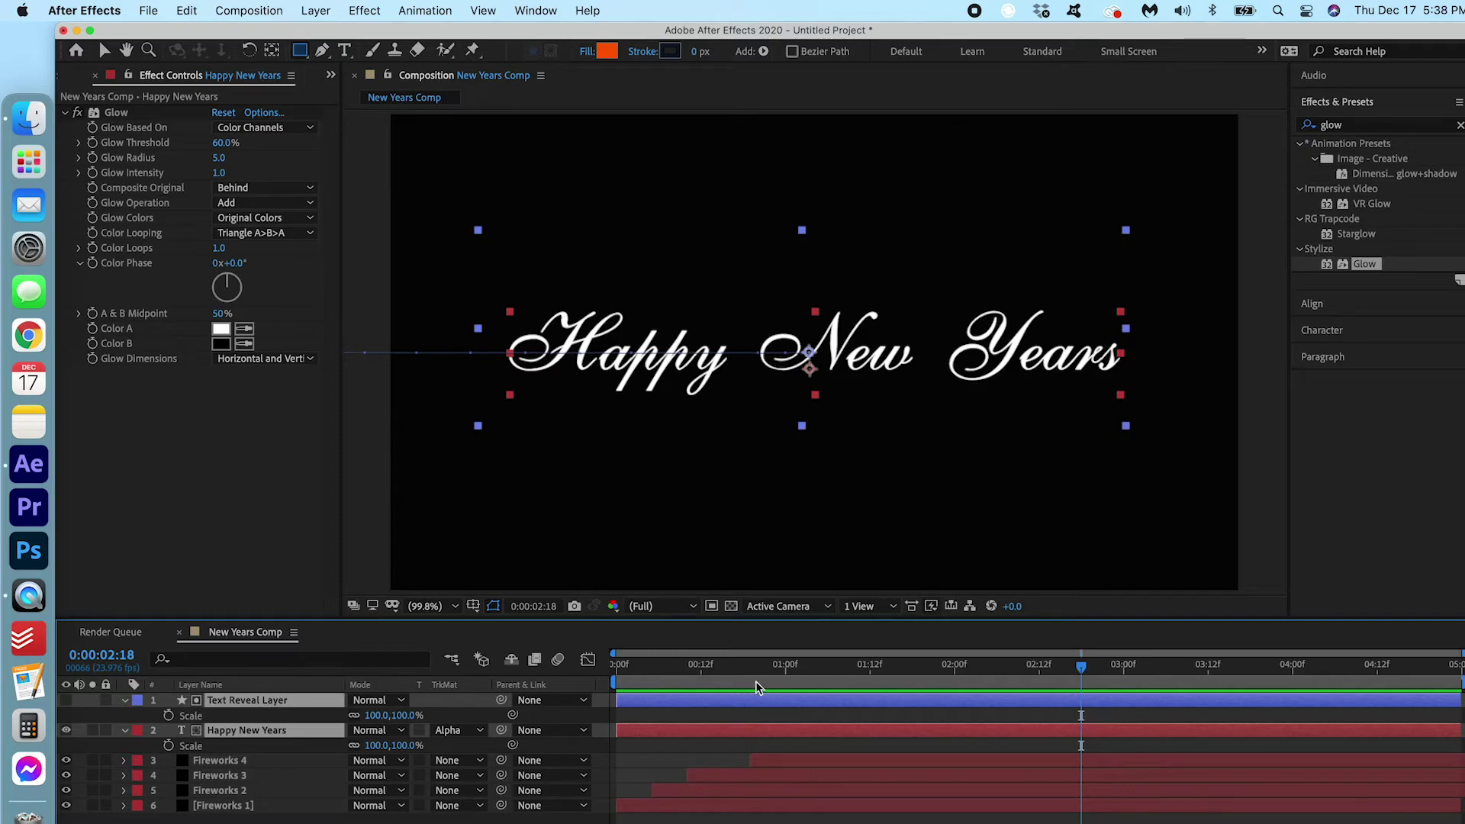
{"action": "left_click_drag", "start_coordinate": [755, 677], "coordinate": [750, 675]}
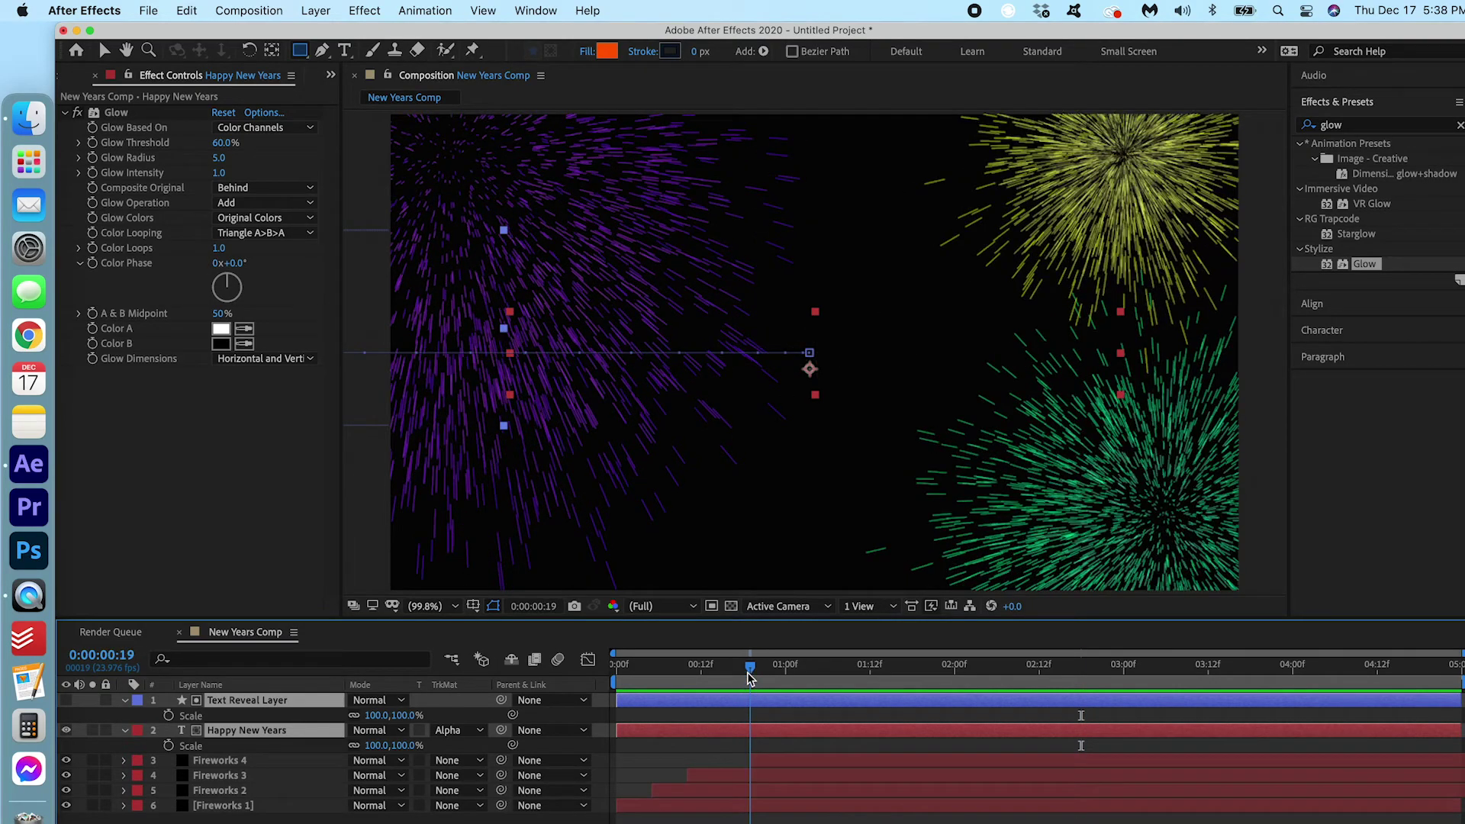
{"action": "left_click", "coordinate": [169, 716]}
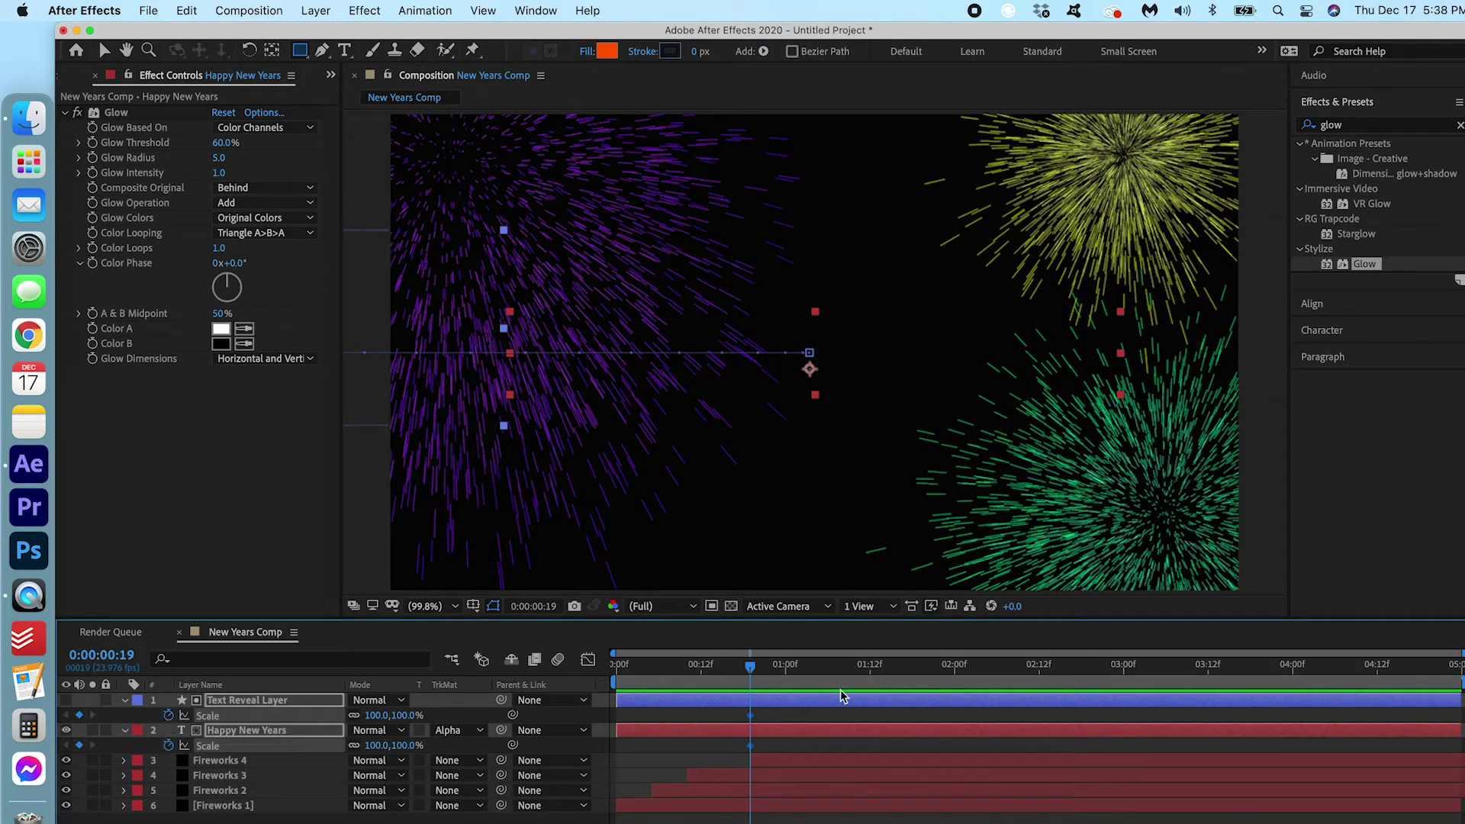
- Add end Scale keyframes at 4:23, make the 0:19 scale 90%, and preview
{"action": "left_click_drag", "start_coordinate": [822, 681], "coordinate": [1459, 682]}
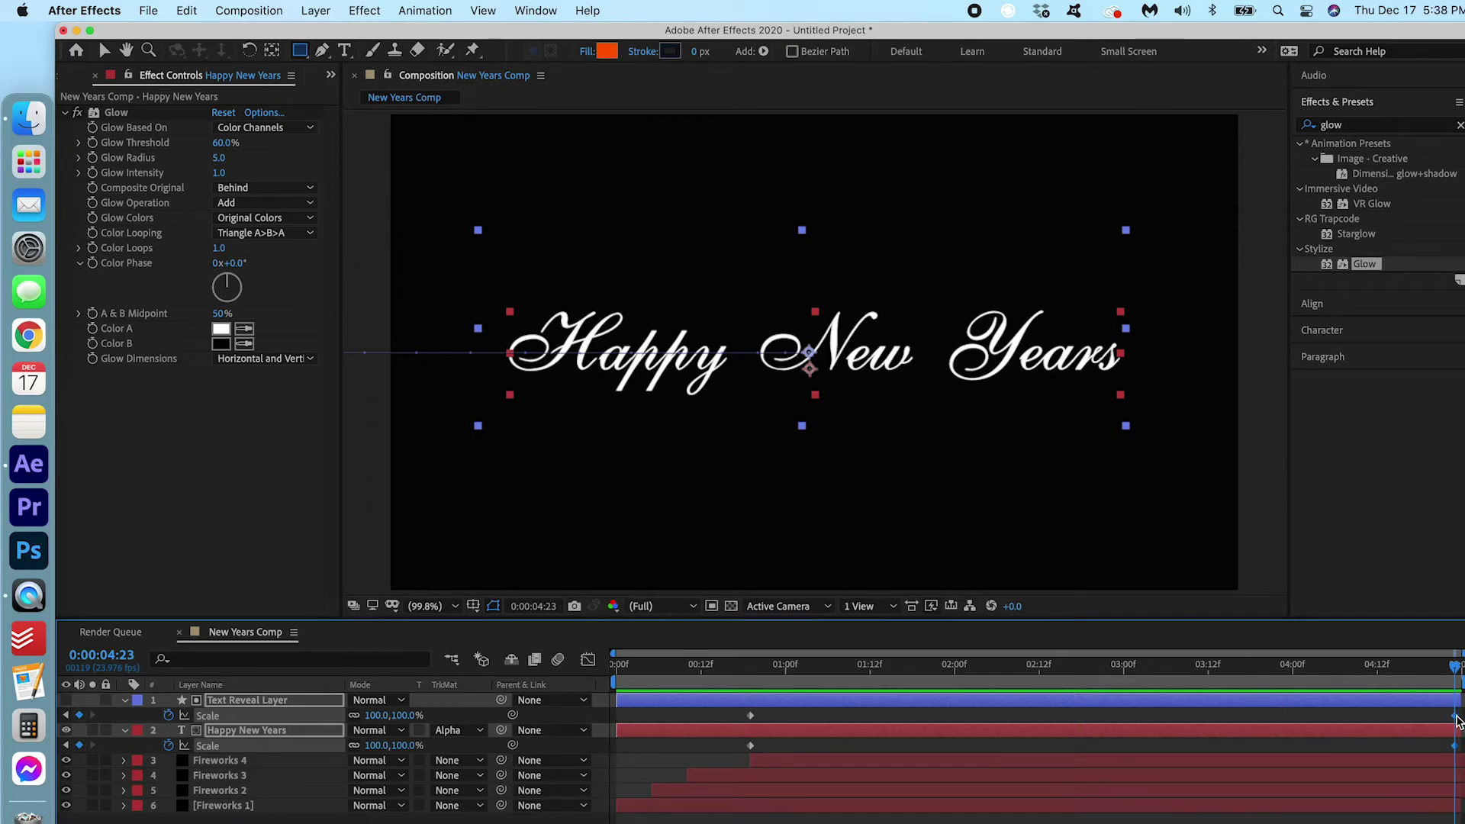
{"action": "left_click_drag", "start_coordinate": [1458, 722], "coordinate": [1462, 721]}
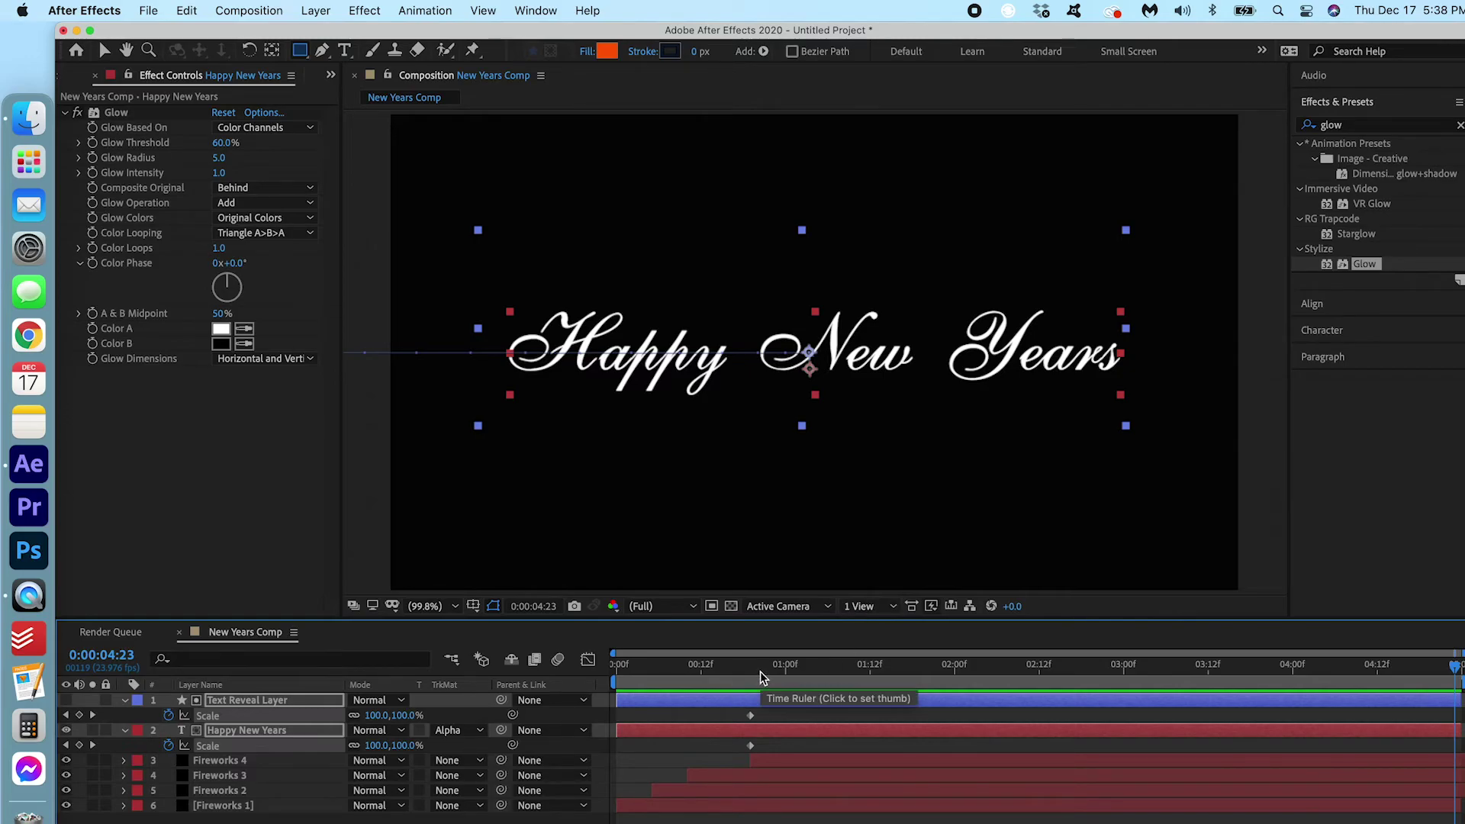
{"action": "left_click_drag", "start_coordinate": [763, 673], "coordinate": [750, 675]}
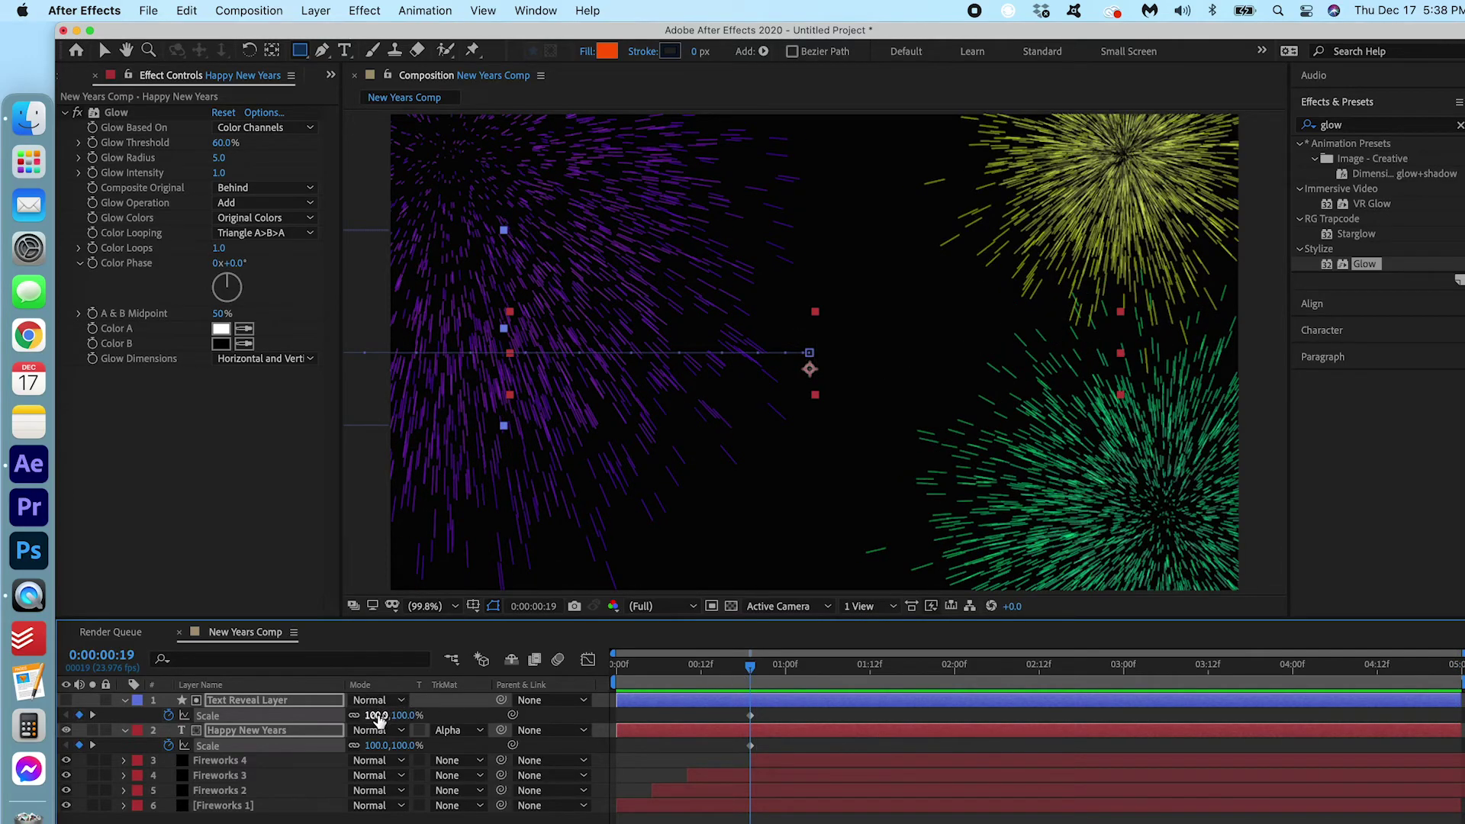
{"action": "key", "text": "Return"}
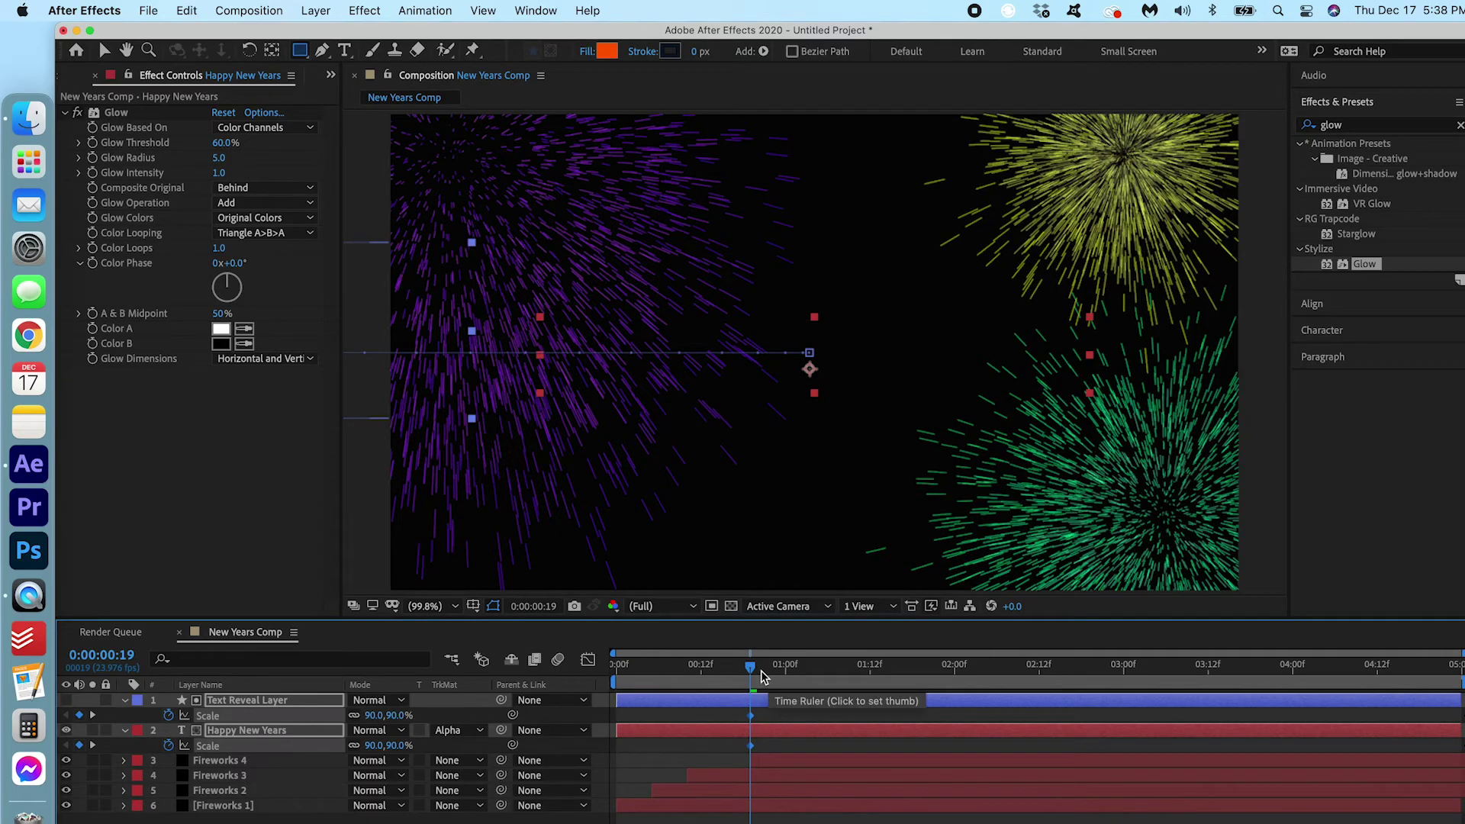
{"action": "key", "text": "space"}
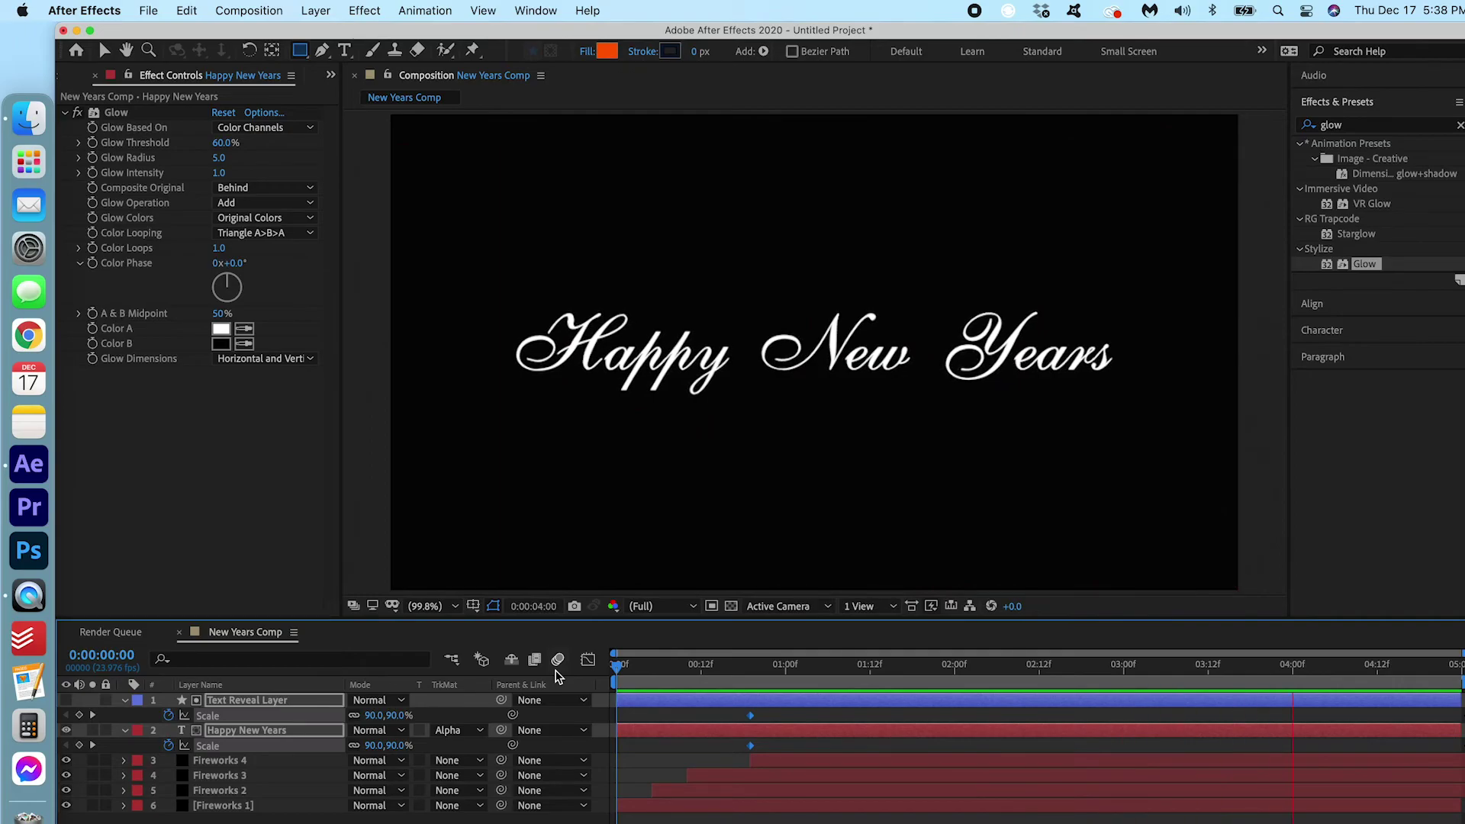
{"action": "key", "text": "space"}
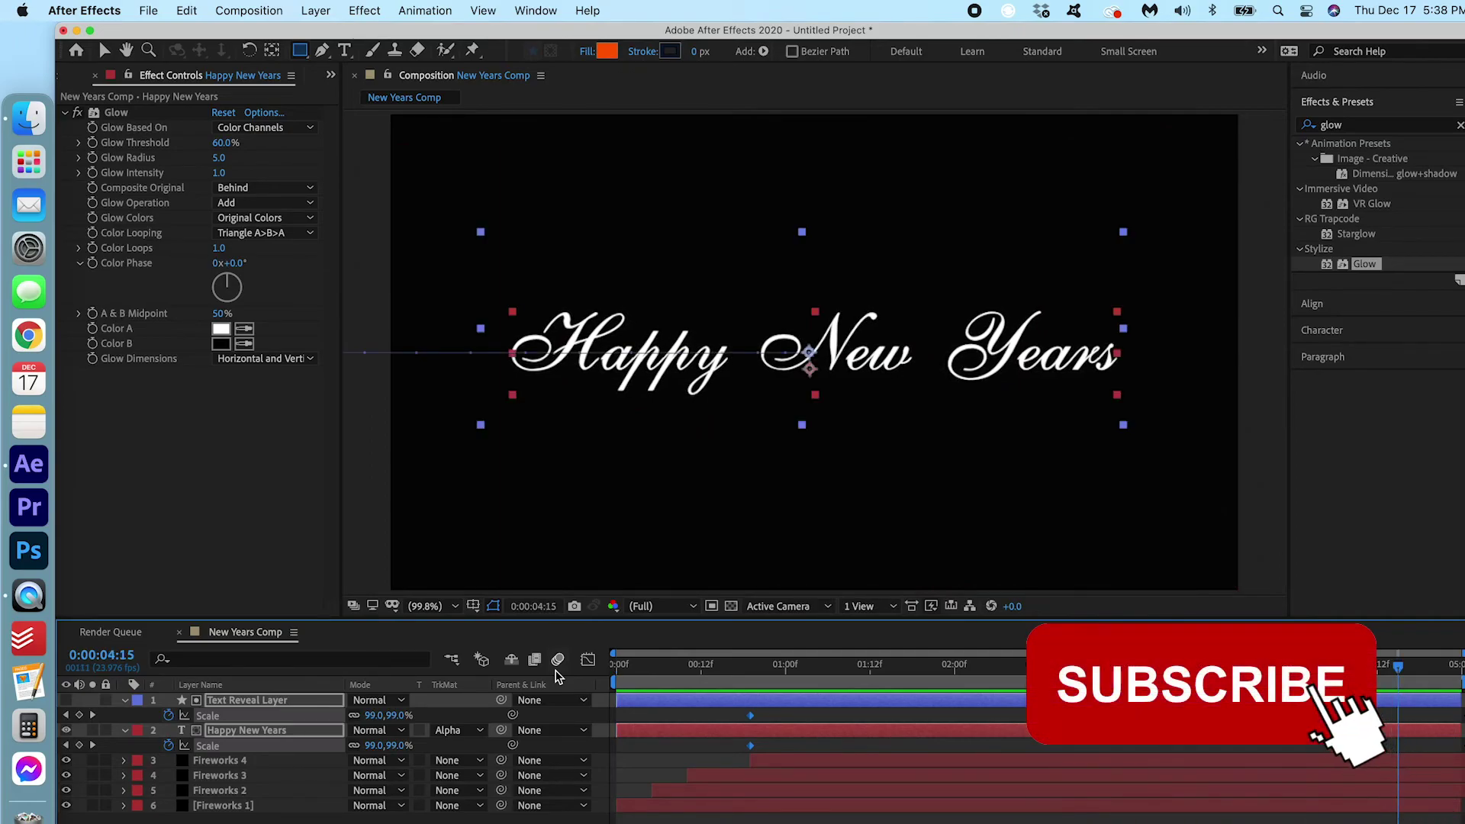